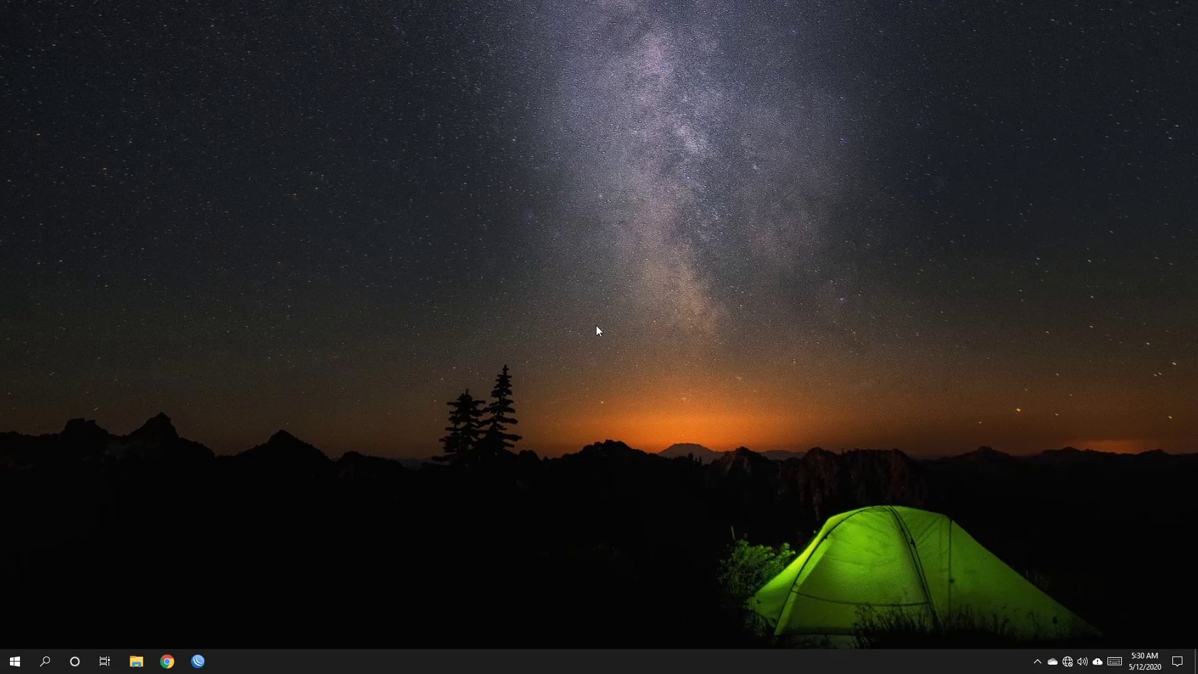
# Search 'winbox' in Chrome and download winbox64.exe (WinBox 3.23, 64-bit) from mikrotik.com.
pyautogui.click(166, 660)
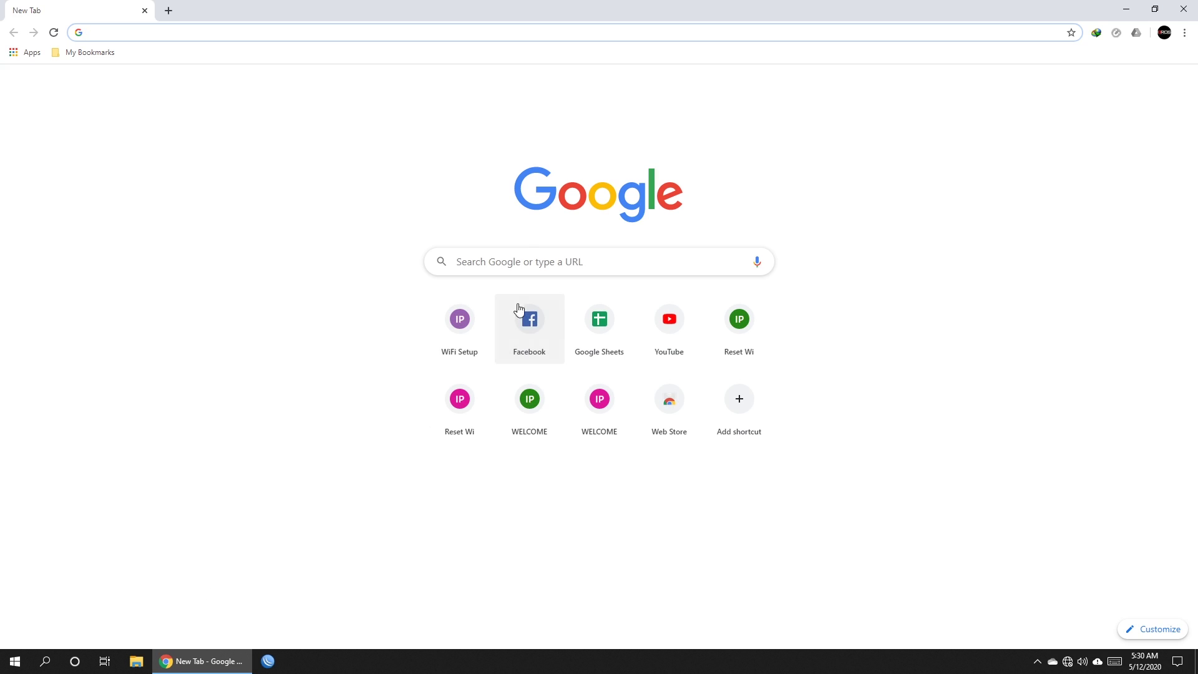
pyautogui.write('winbox')
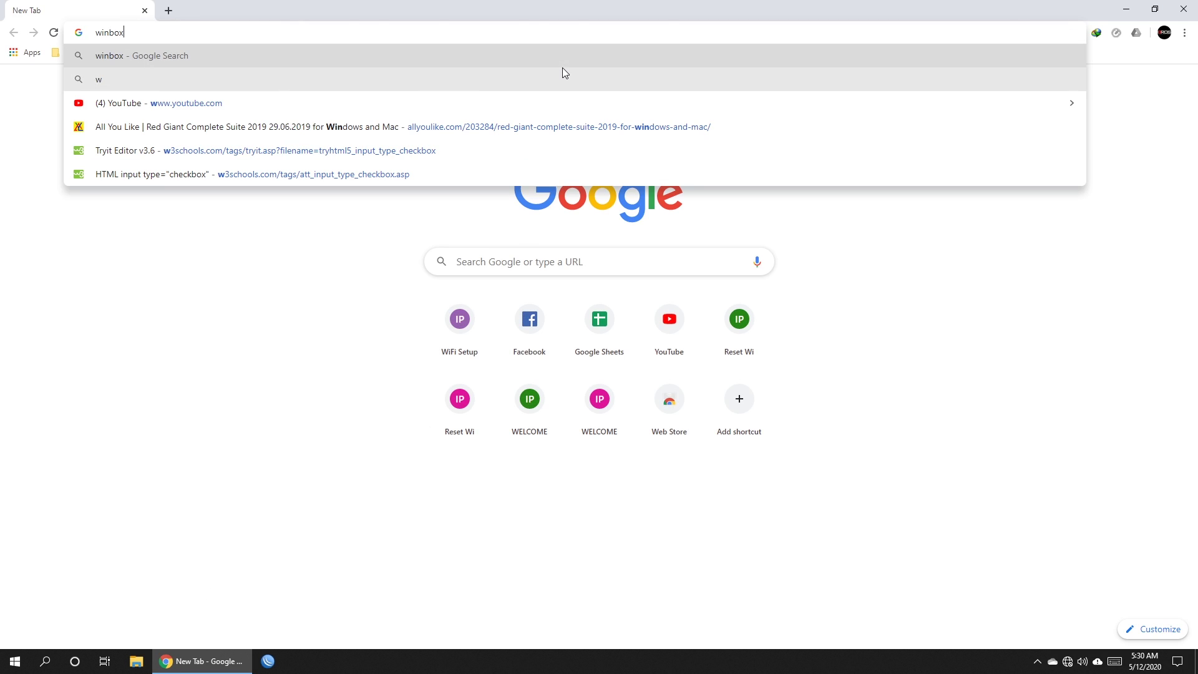
pyautogui.press('Return')
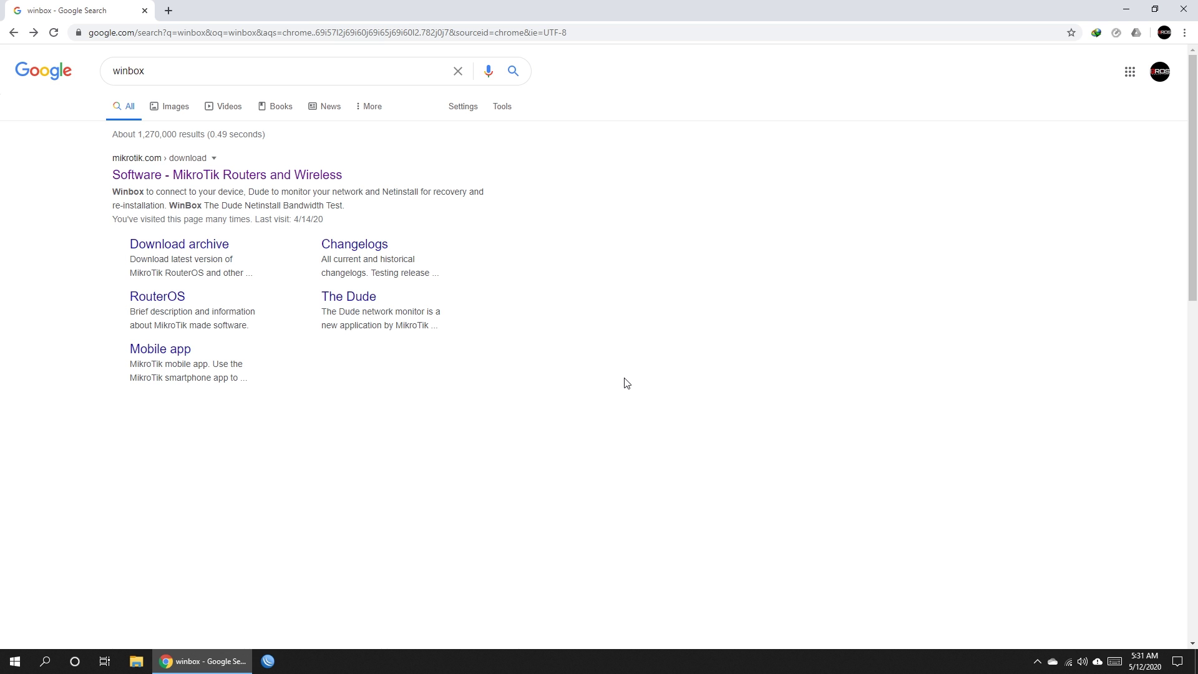
pyautogui.click(167, 179)
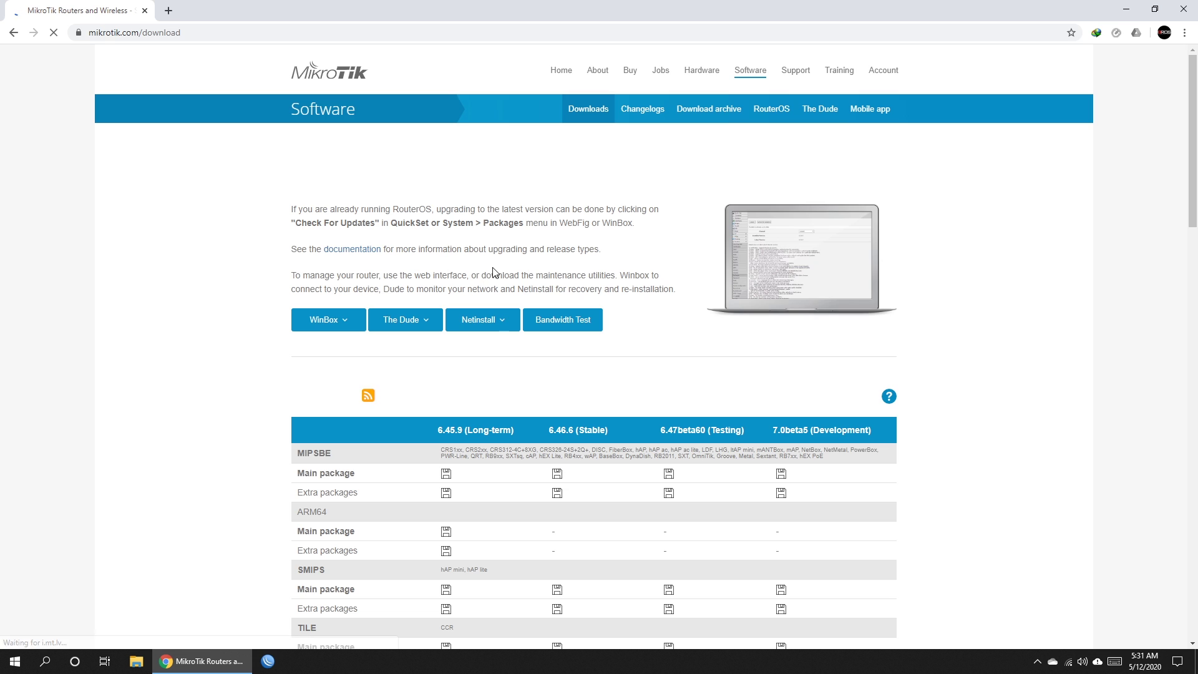
pyautogui.click(323, 325)
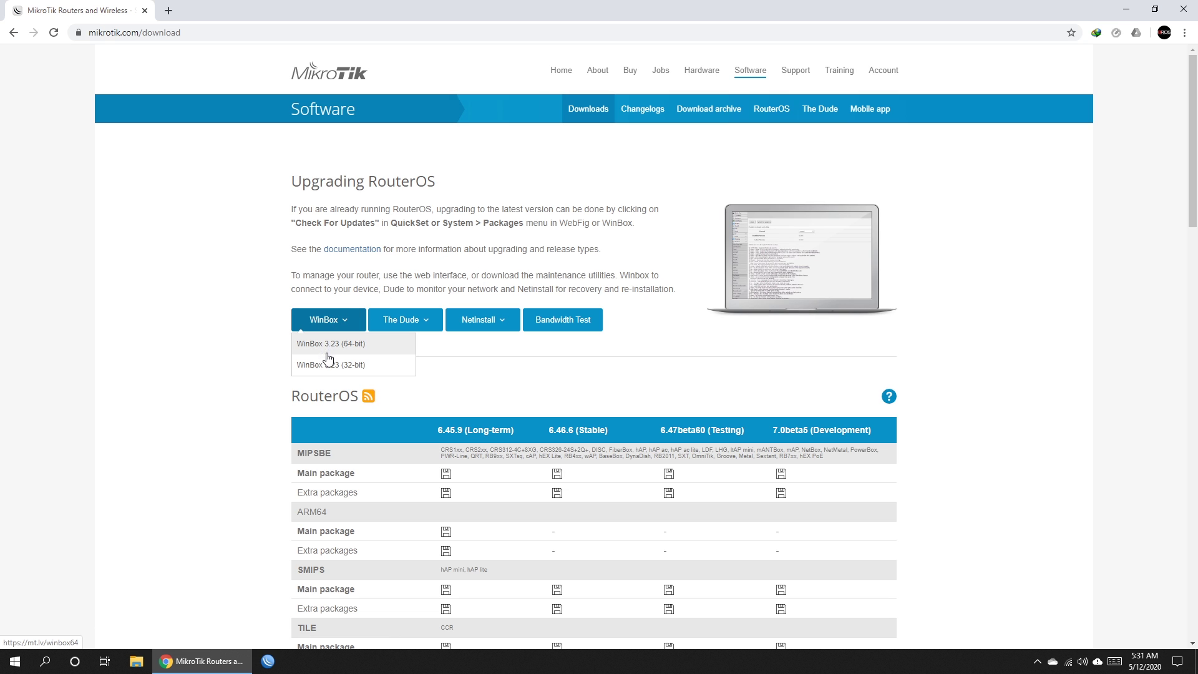
pyautogui.click(329, 343)
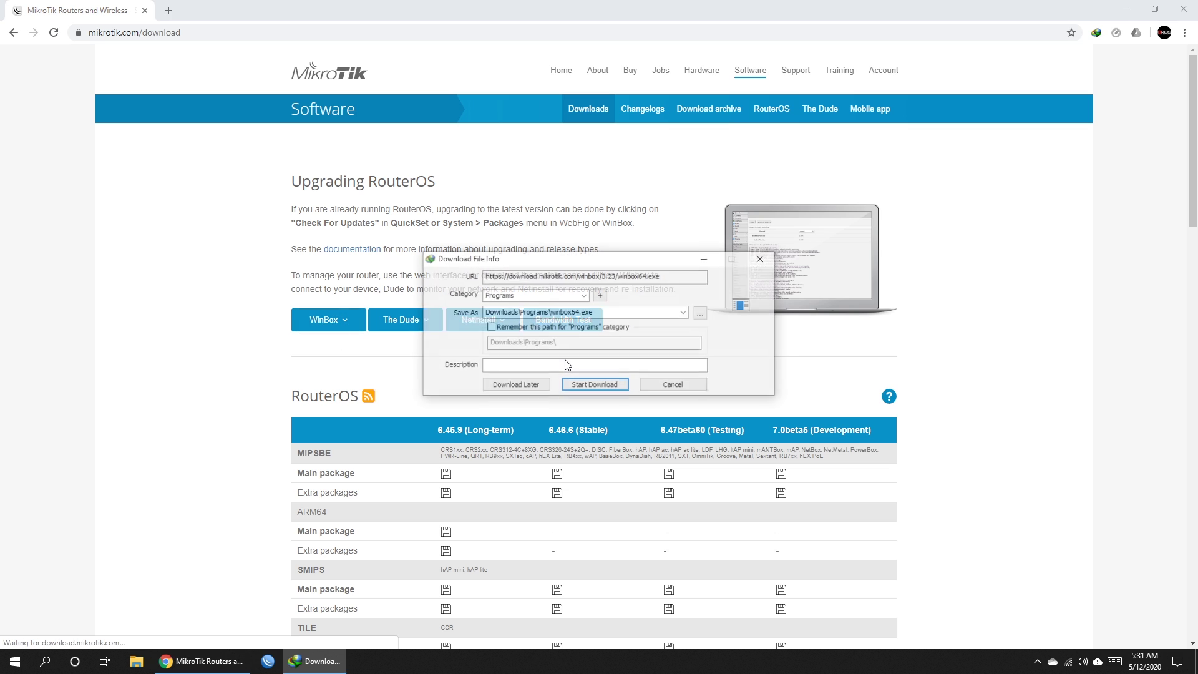
pyautogui.click(600, 385)
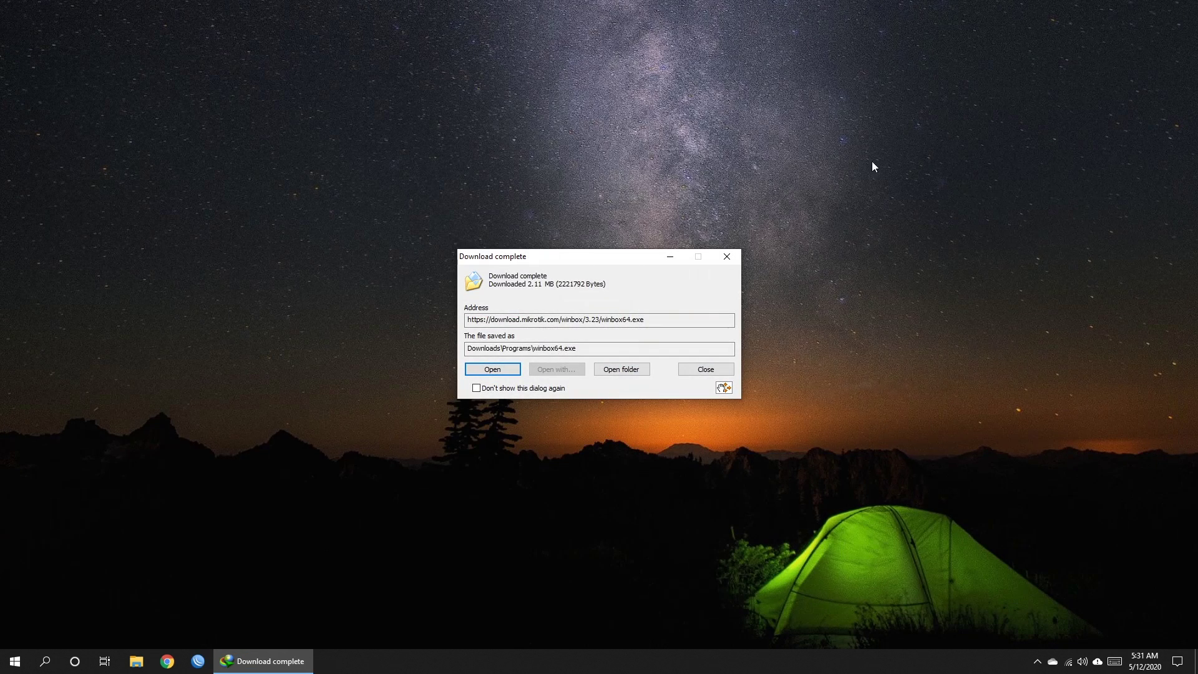
pyautogui.click(702, 372)
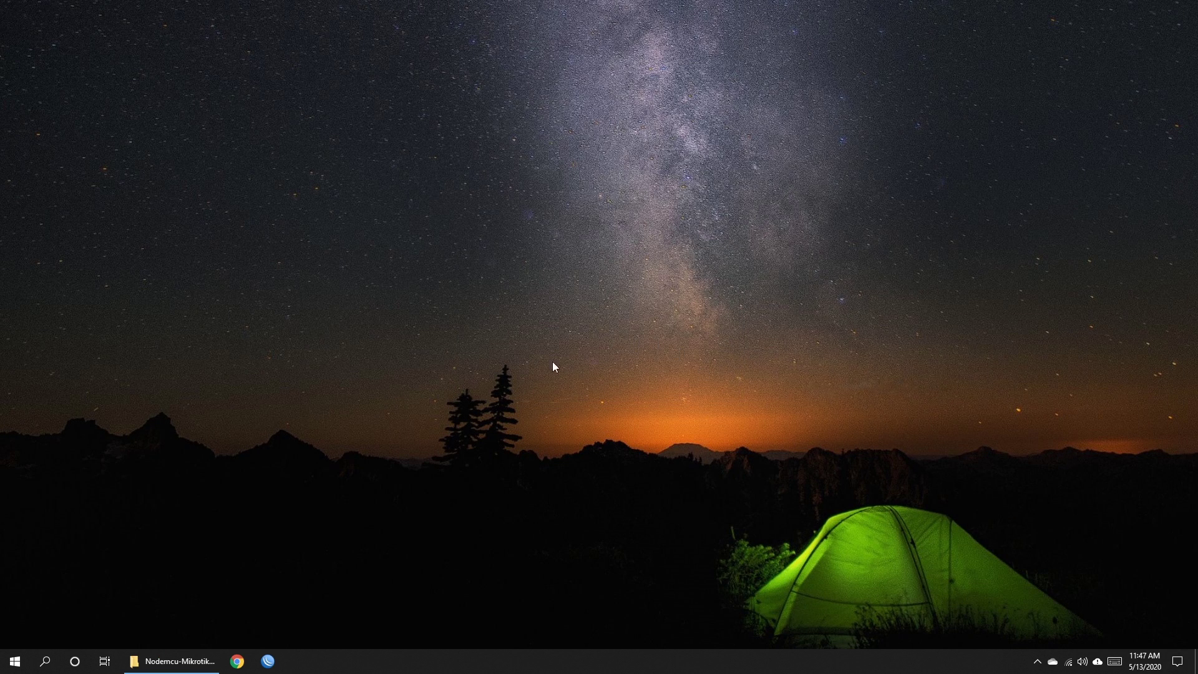
# Connect WinBox to the hAP lite router CC:2D:E0:59:DB:C5 from the Neighbors list.
pyautogui.click(269, 661)
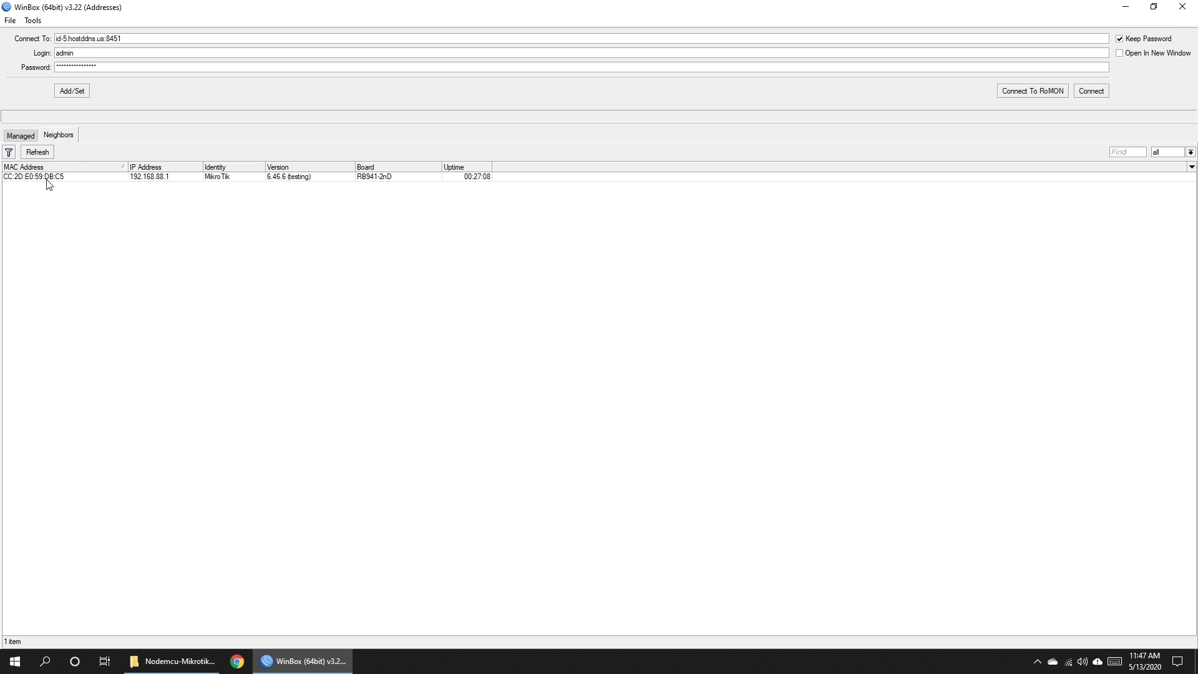
pyautogui.click(47, 179)
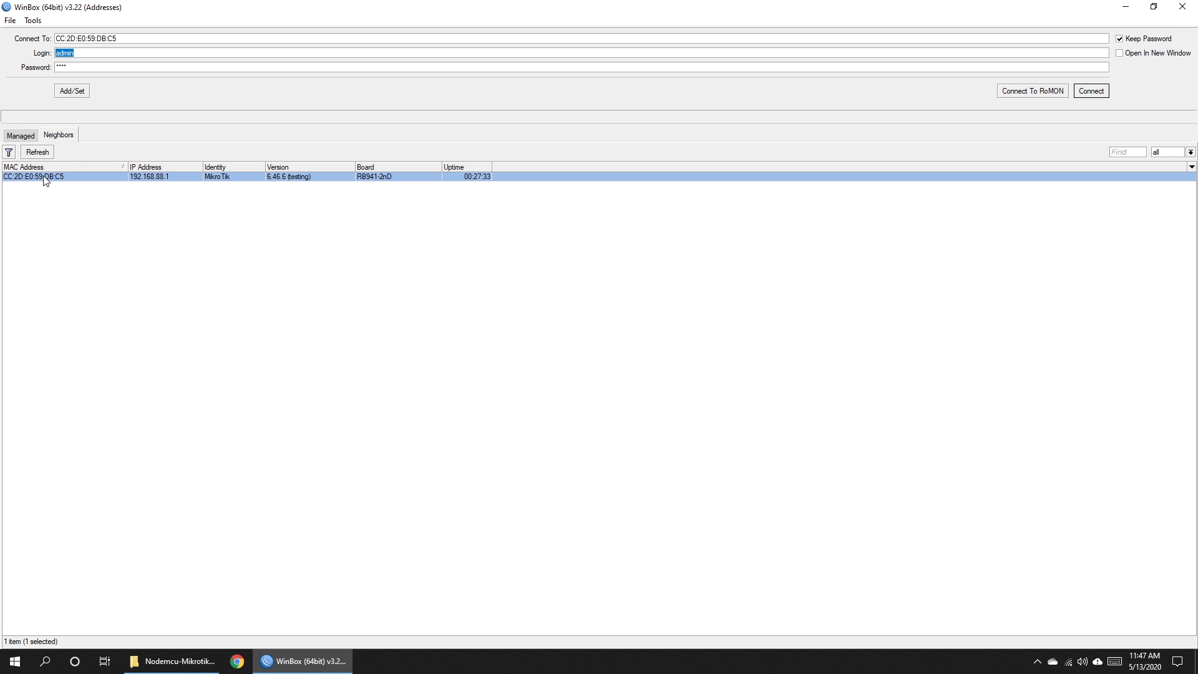
pyautogui.click(1099, 91)
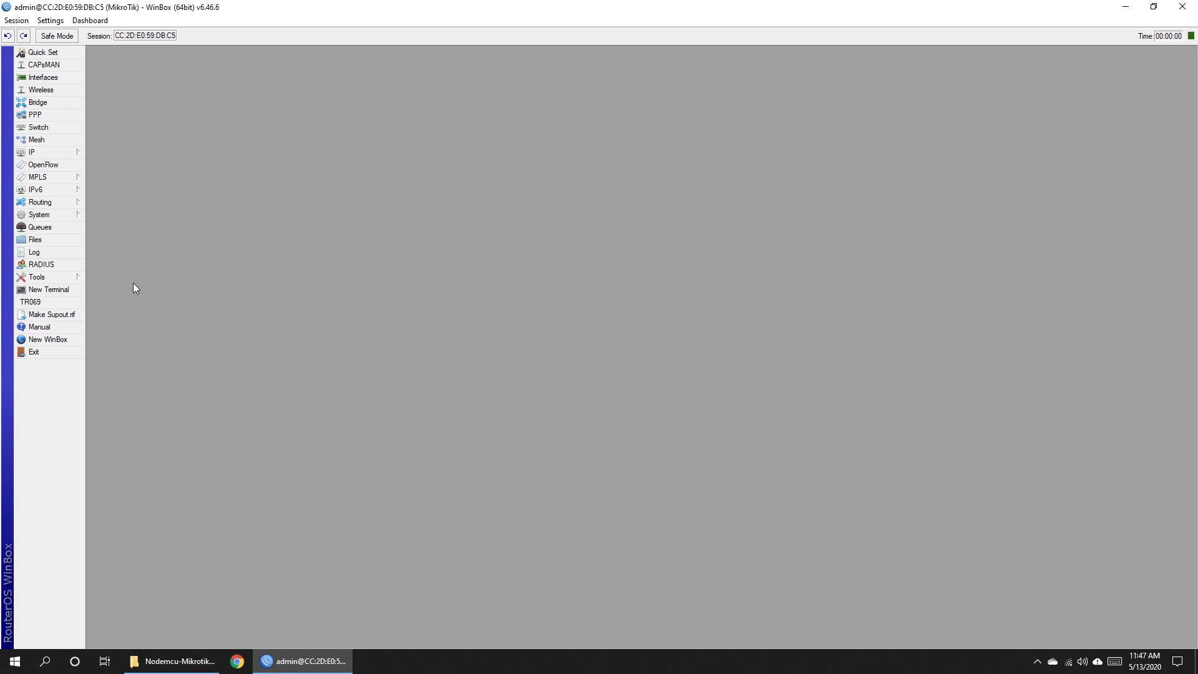
# Reset the router's configuration with Do Not Backup ticked and confirm the reboot.
pyautogui.click(68, 216)
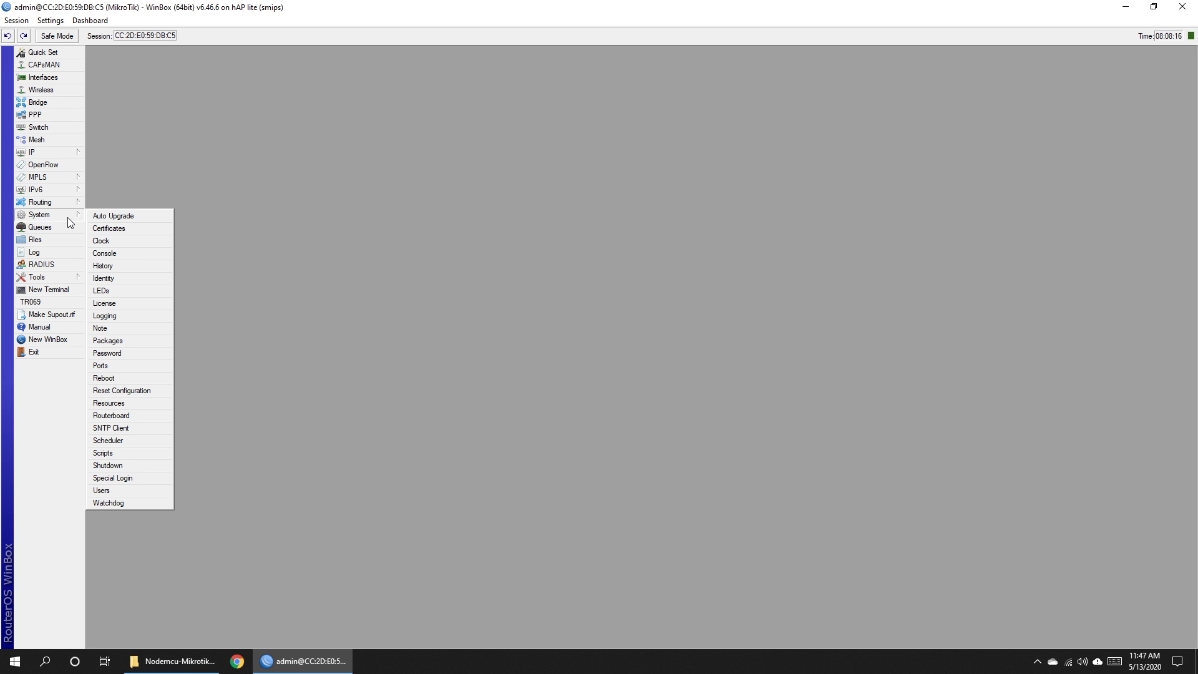
pyautogui.click(167, 391)
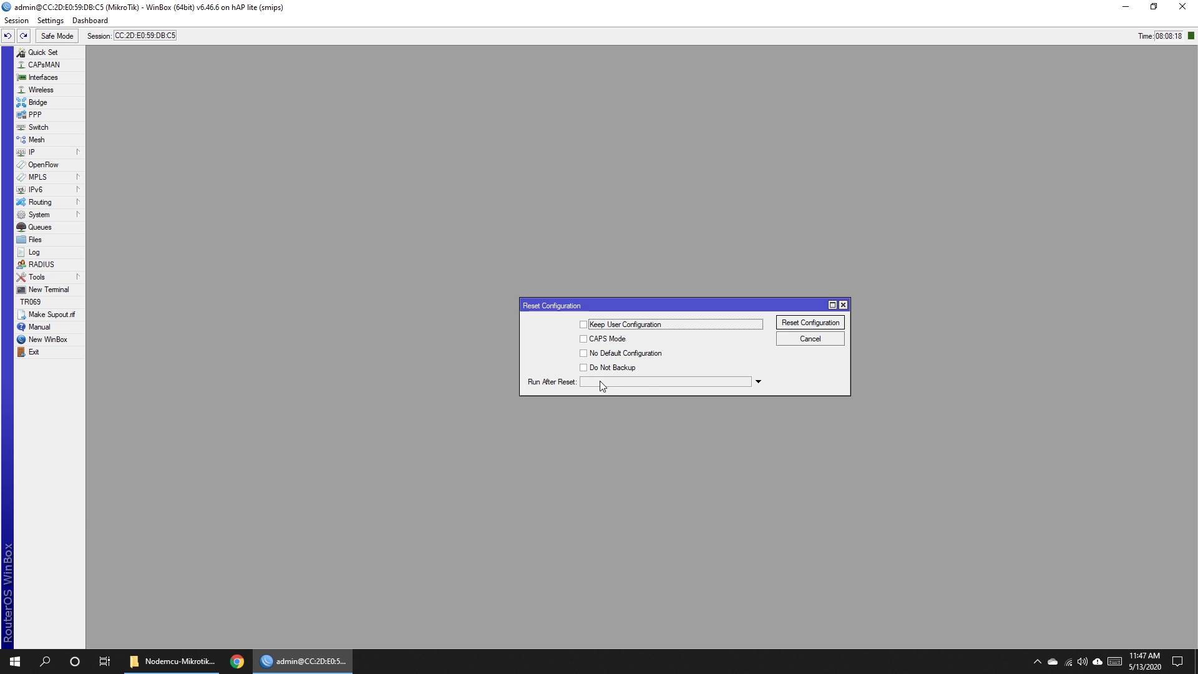
pyautogui.click(615, 369)
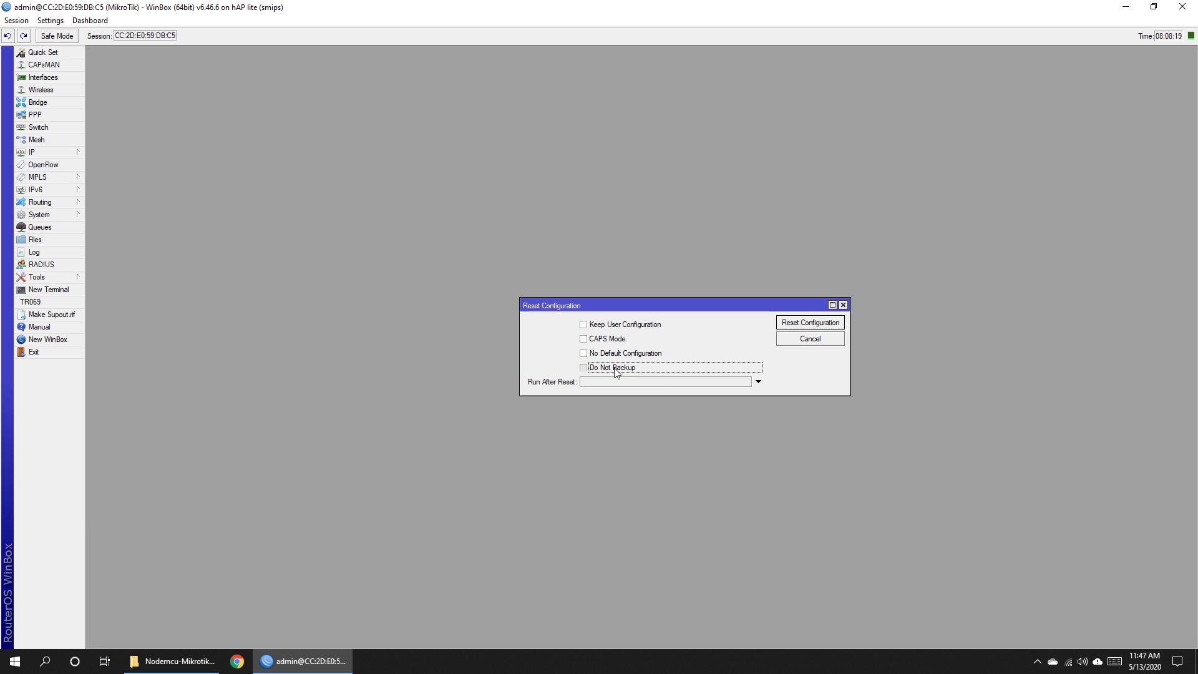
pyautogui.click(803, 326)
pyautogui.click(648, 345)
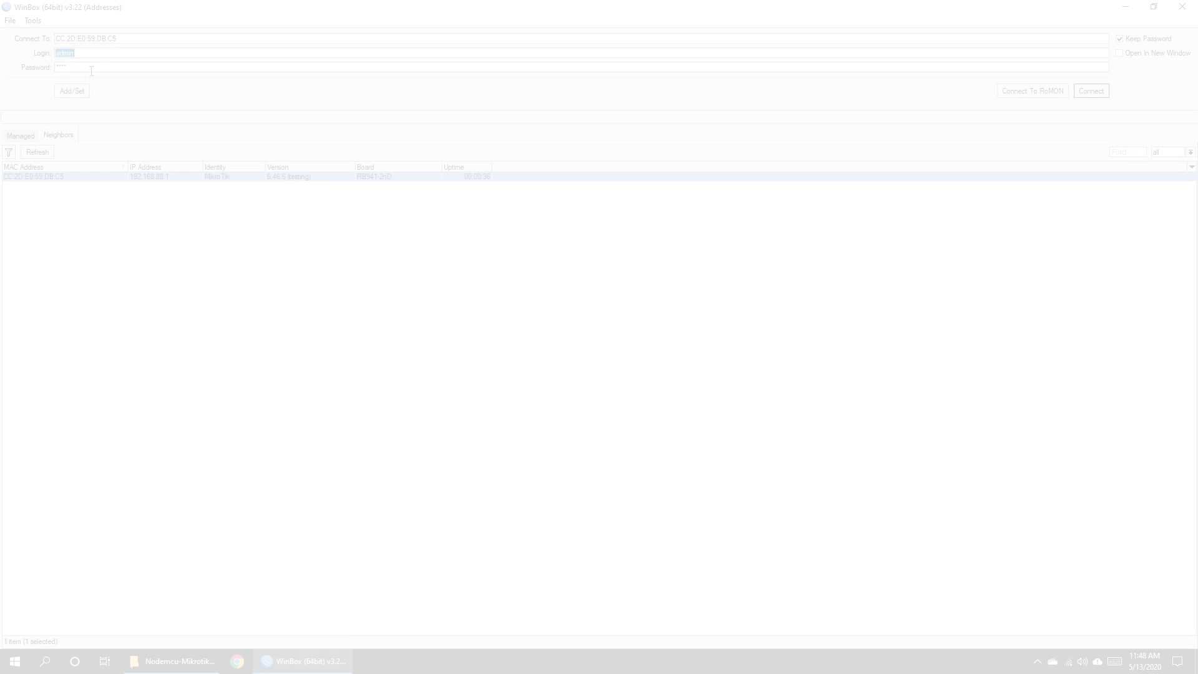
# Reconnect with a blank password and accept the default-configuration summary.
pyautogui.click(68, 67)
pyautogui.press('BackSpace')
pyautogui.press('BackSpace')
pyautogui.press('BackSpace')
pyautogui.press('BackSpace')
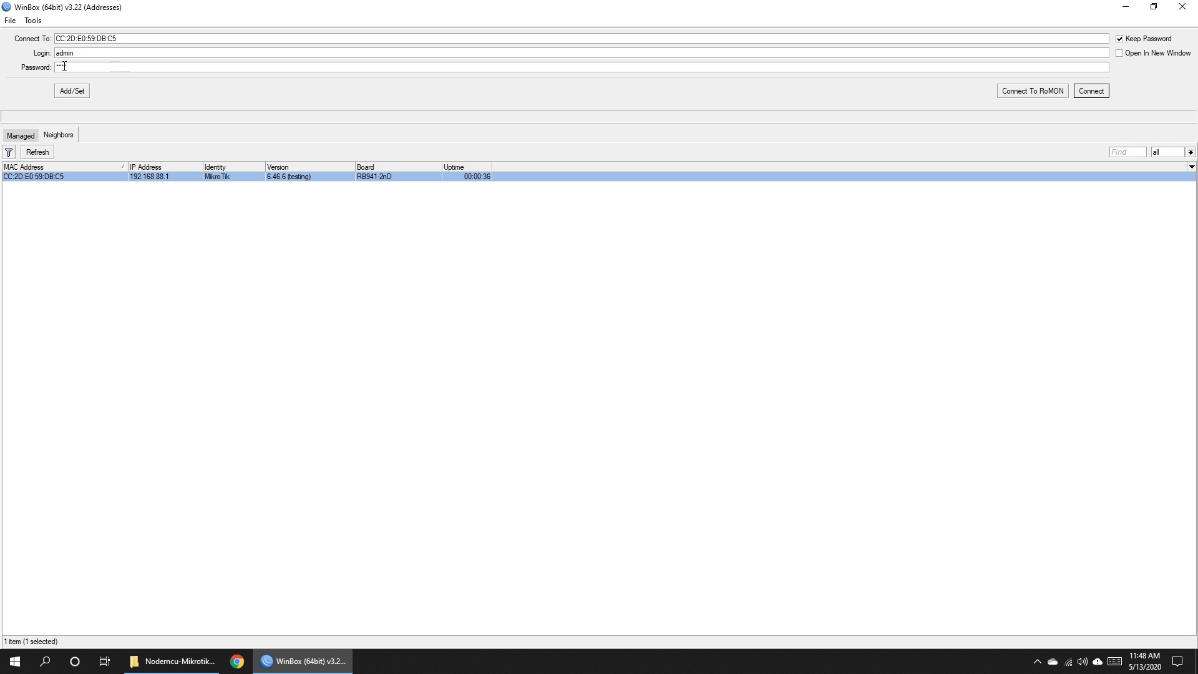
pyautogui.click(1091, 91)
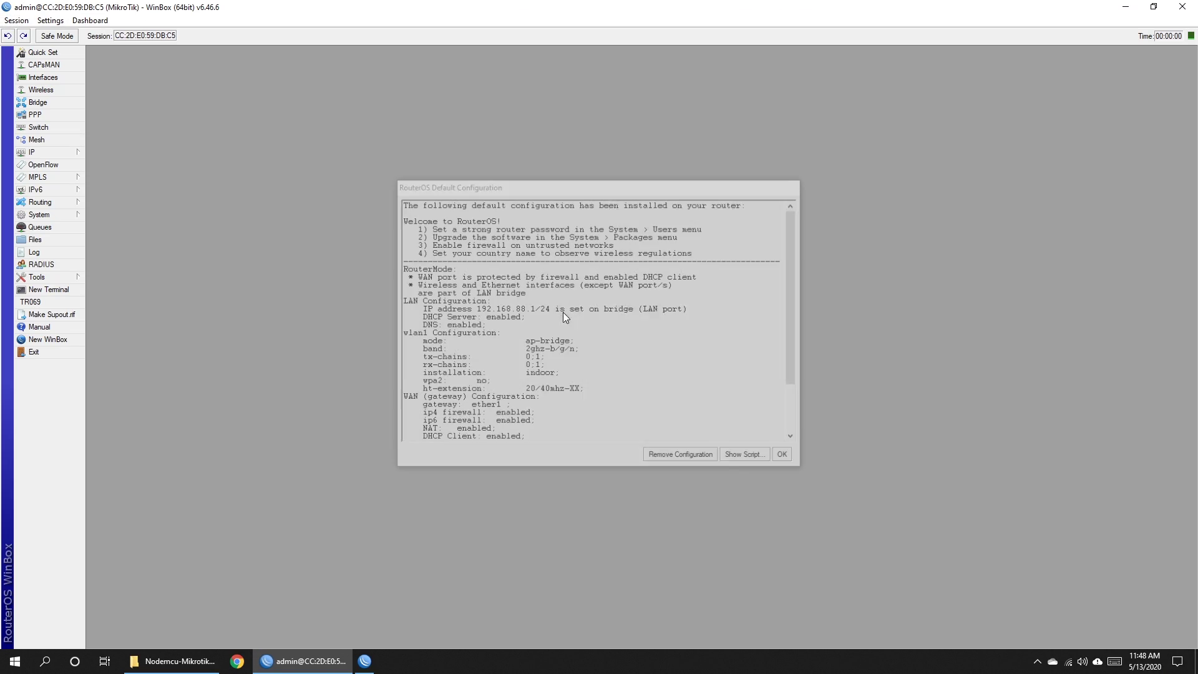
pyautogui.click(786, 457)
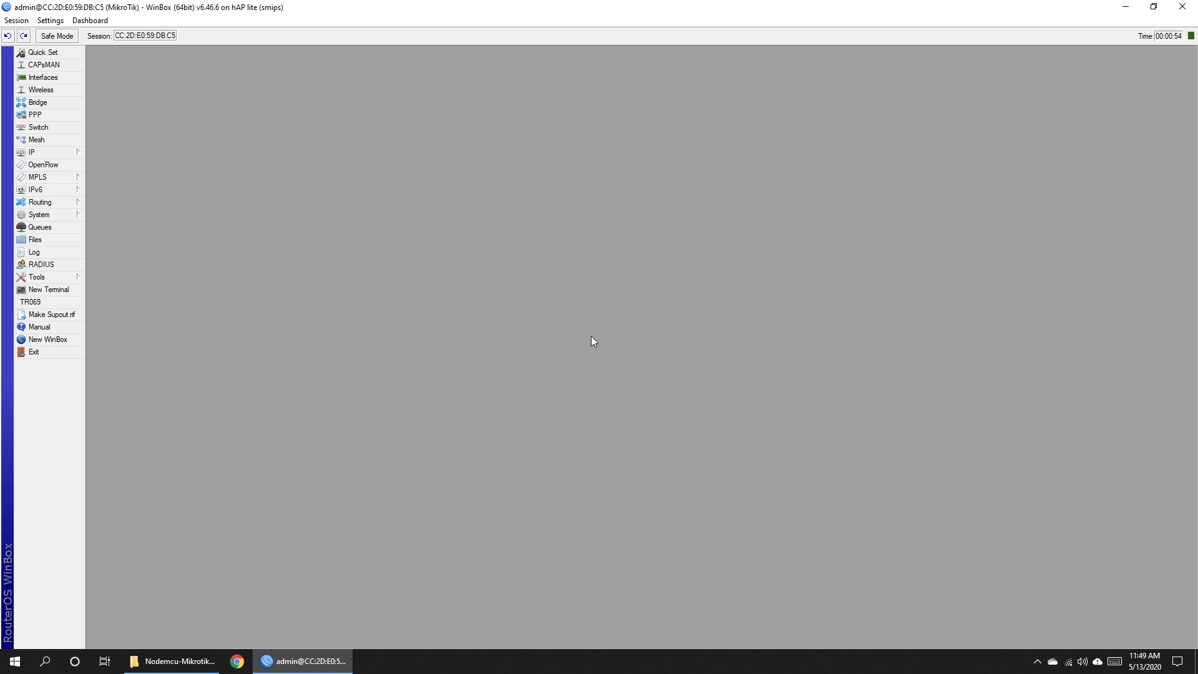
# Change wlan1's SSID on the Wireless tab to PISO_WIFI and apply it.
pyautogui.click(47, 92)
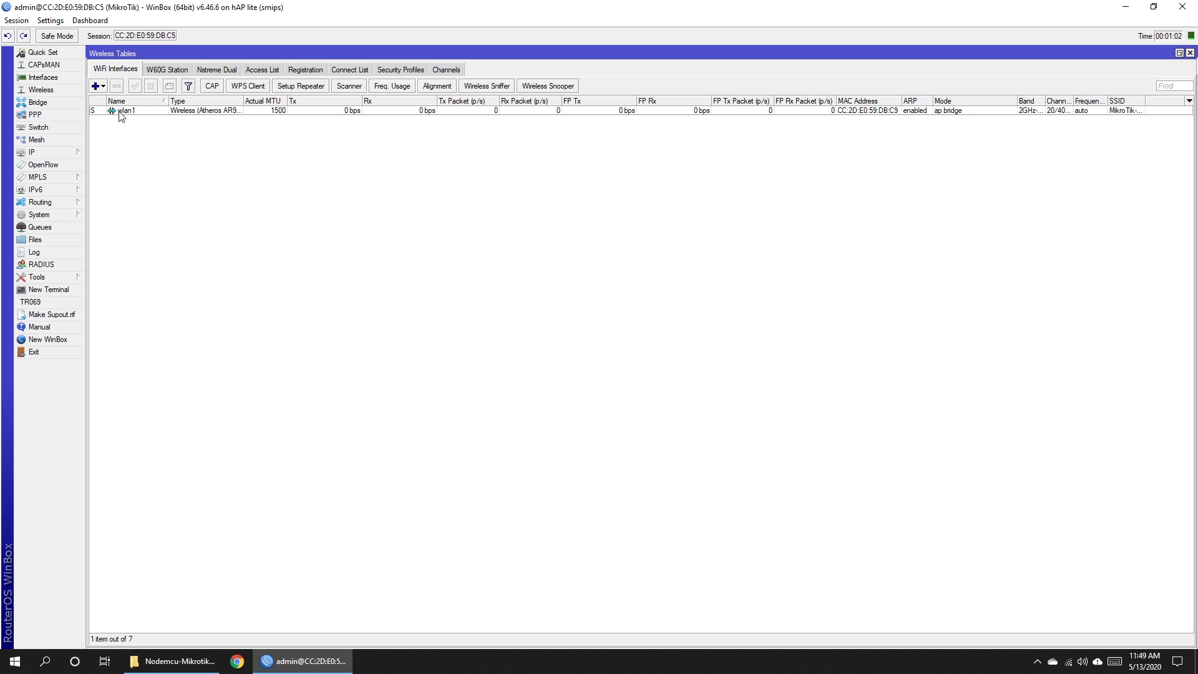
pyautogui.doubleClick(120, 112)
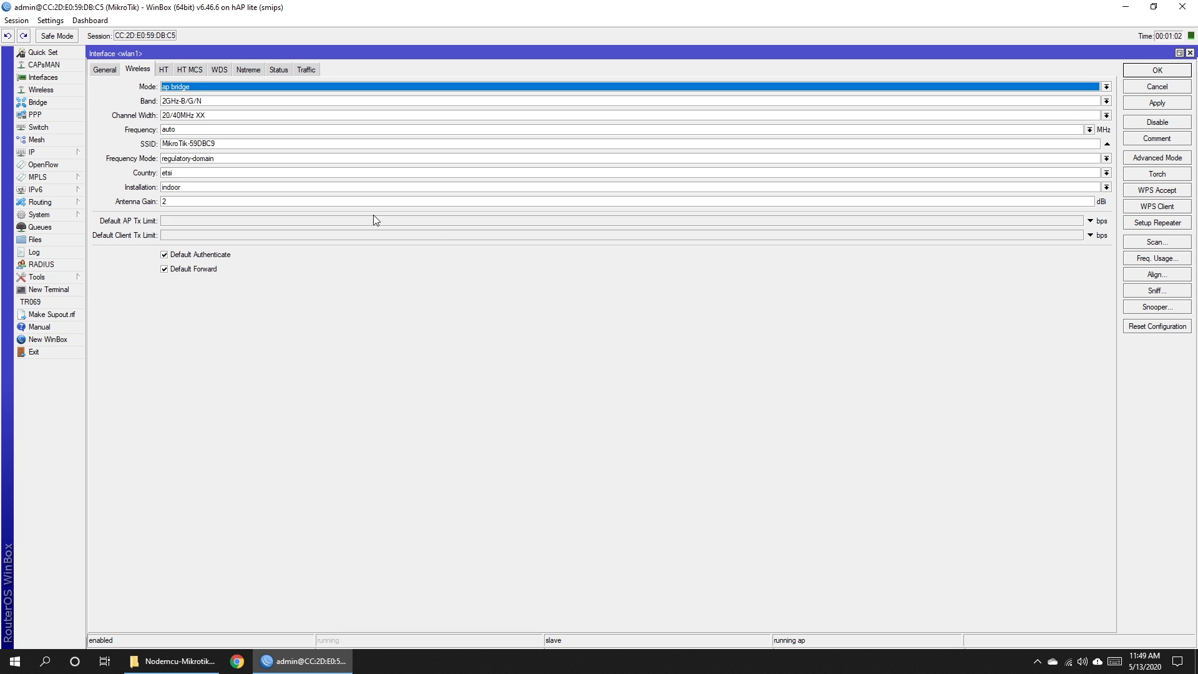
pyautogui.click(226, 144)
pyautogui.moveTo(221, 144); pyautogui.dragTo(151, 146)
pyautogui.write('PISO_WIFI')
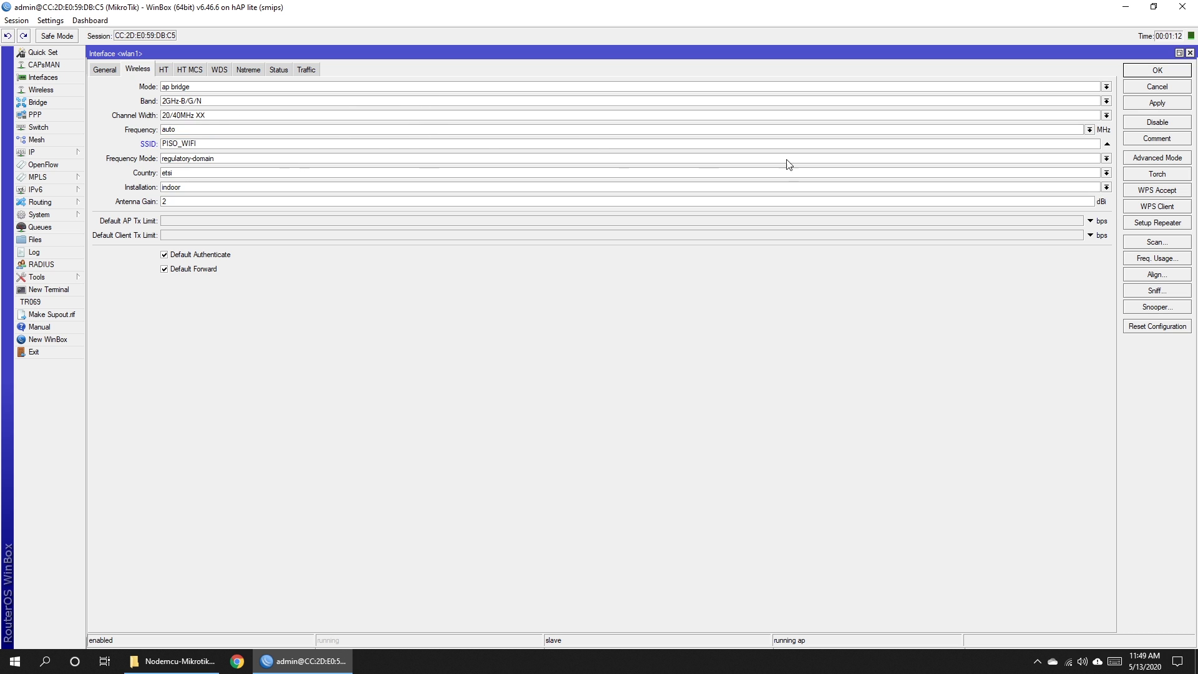
pyautogui.click(1161, 104)
pyautogui.click(1157, 71)
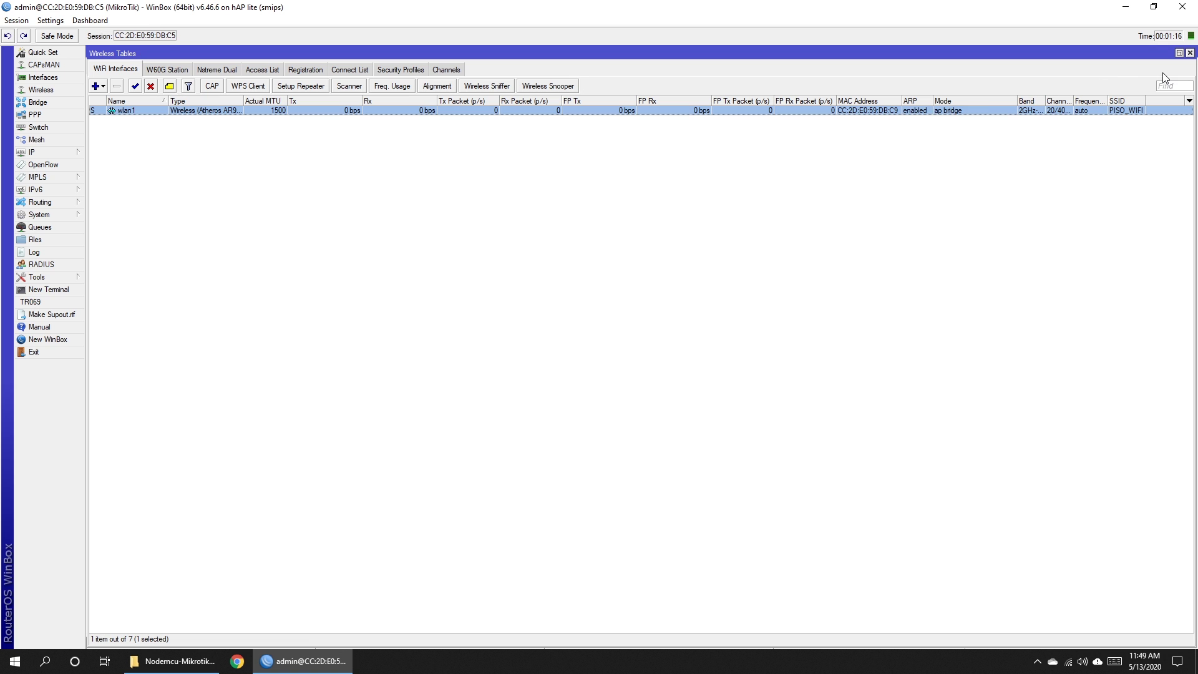
# Check the 'default' security profile, leaving mode none, and close Wireless Tables.
pyautogui.click(400, 70)
pyautogui.doubleClick(106, 111)
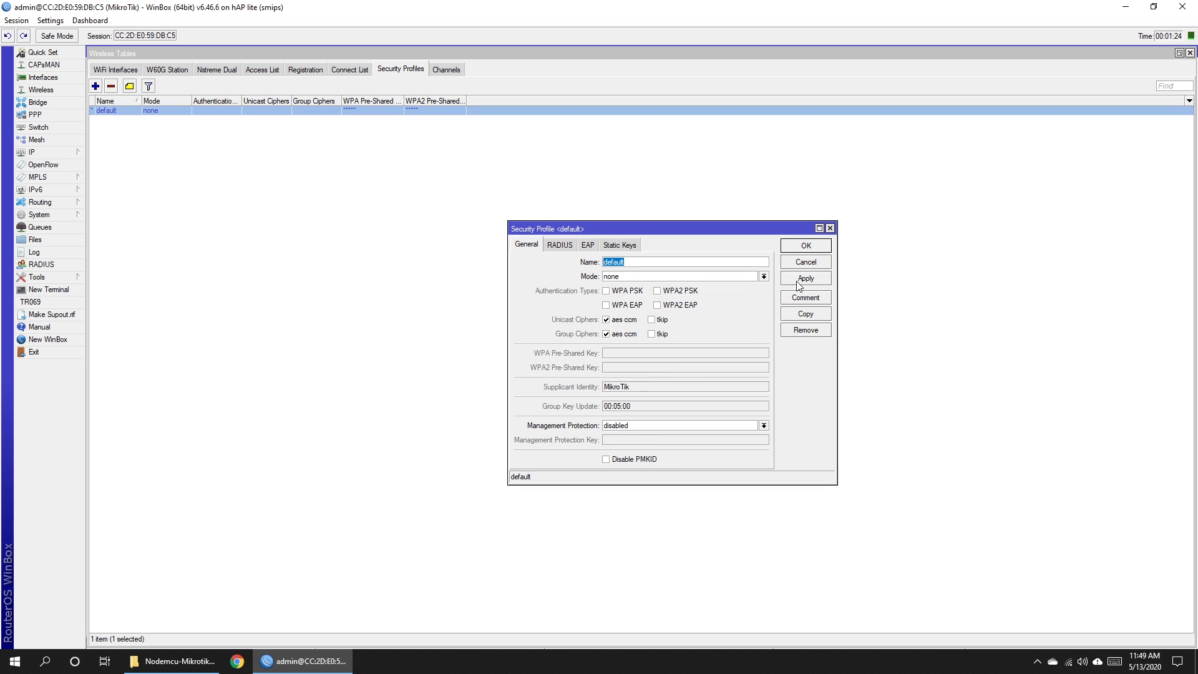
pyautogui.click(808, 244)
pyautogui.click(1190, 53)
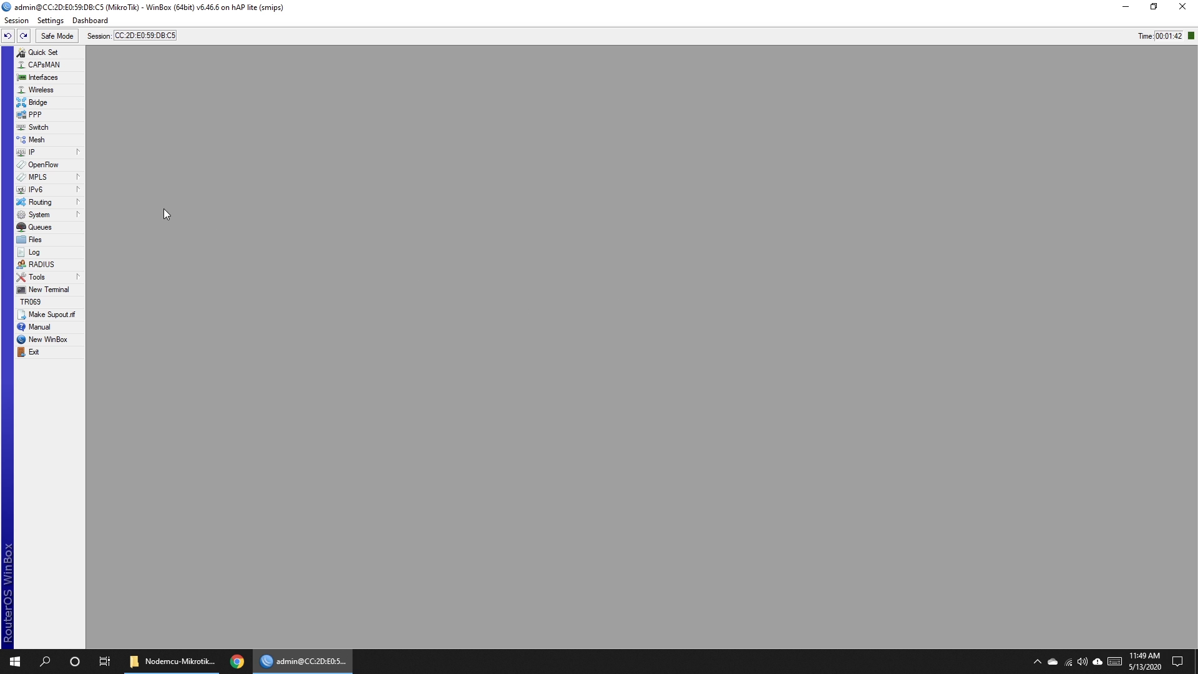
# Create a new bridge named bridge-hotspot.
pyautogui.click(59, 104)
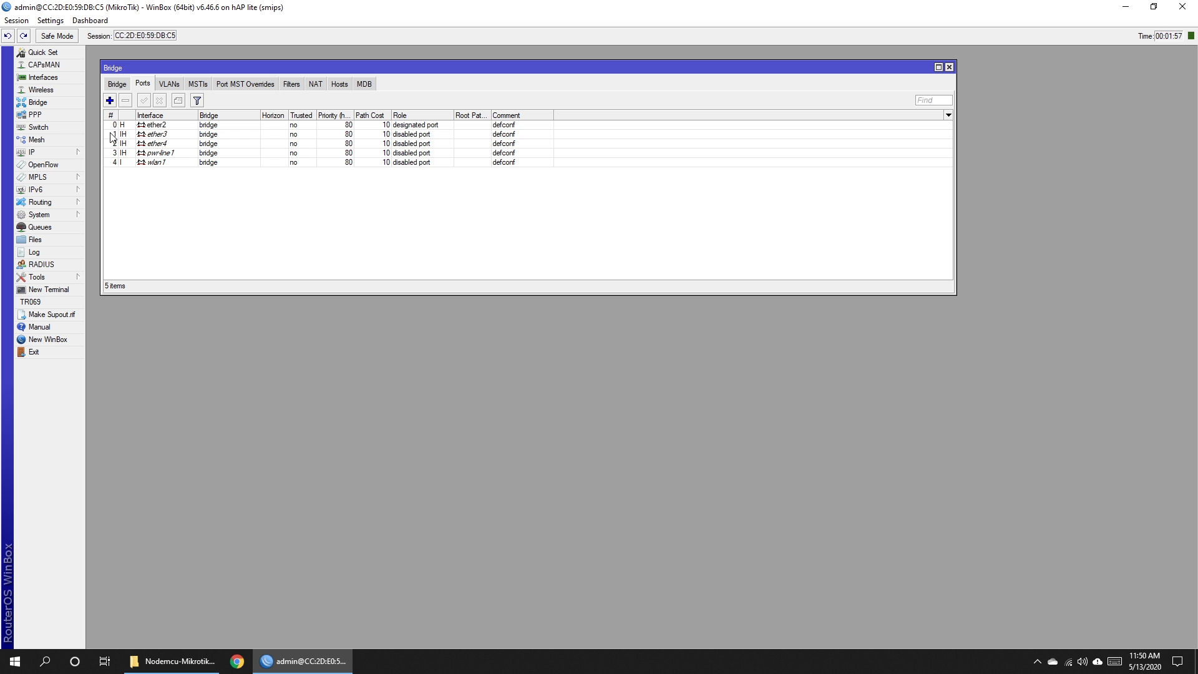
pyautogui.click(116, 85)
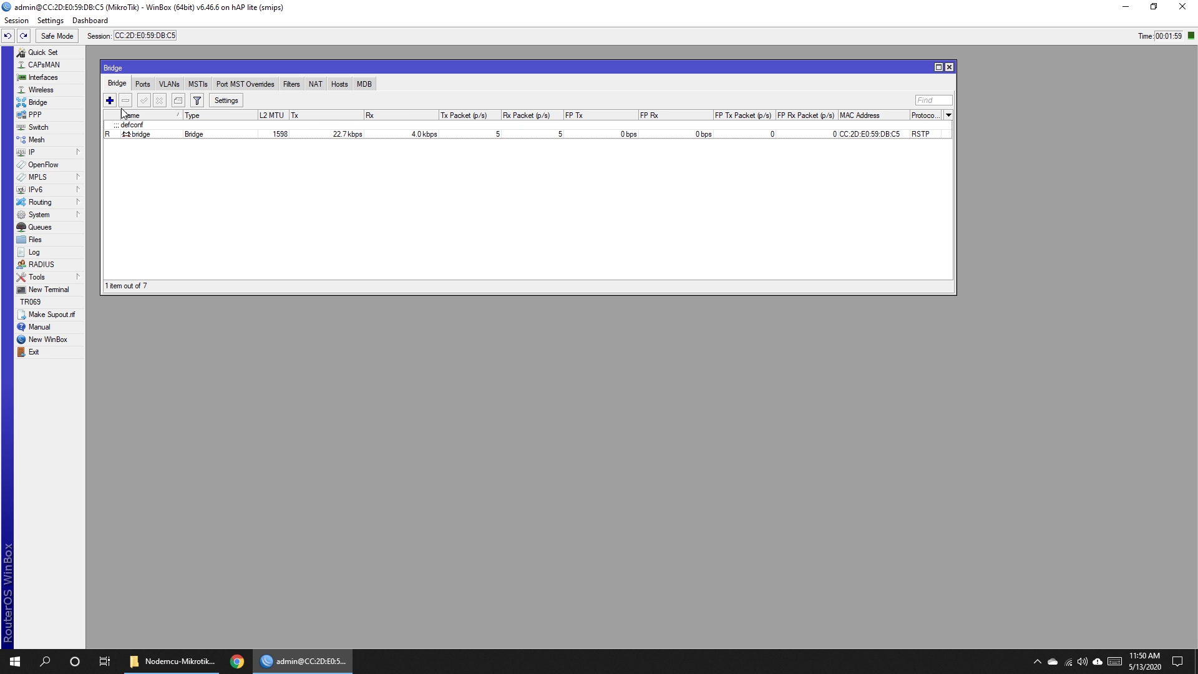
pyautogui.click(110, 101)
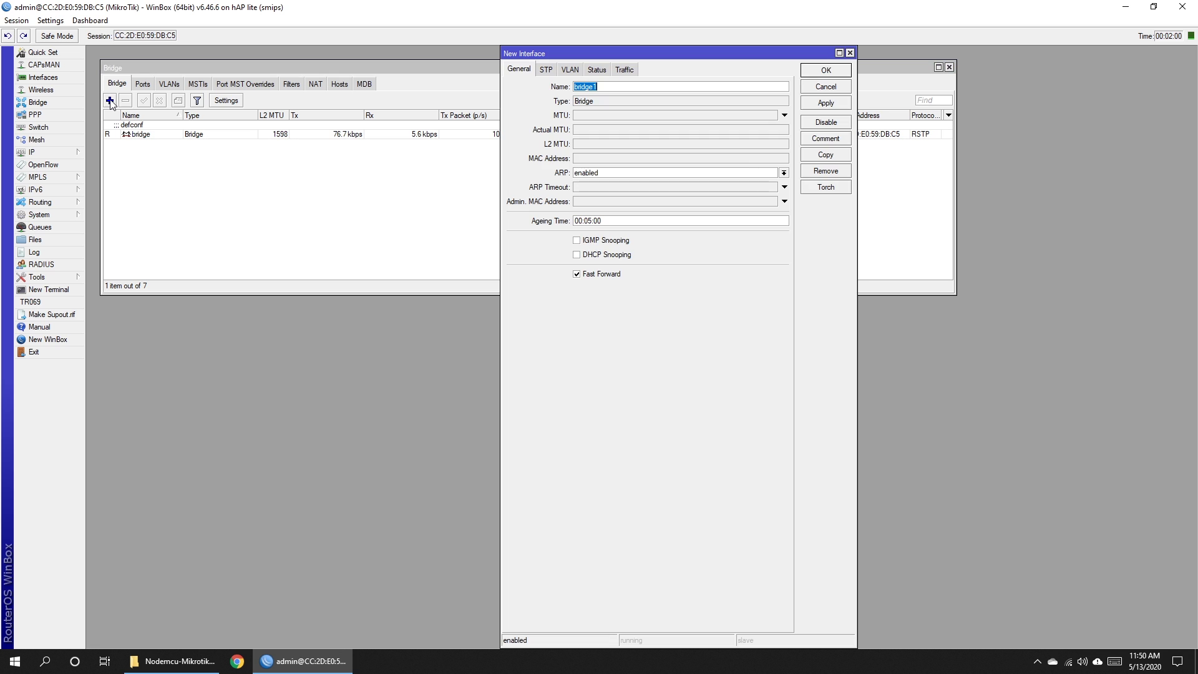
pyautogui.click(611, 88)
pyautogui.press('BackSpace')
pyautogui.write('-hotspot')
pyautogui.click(825, 103)
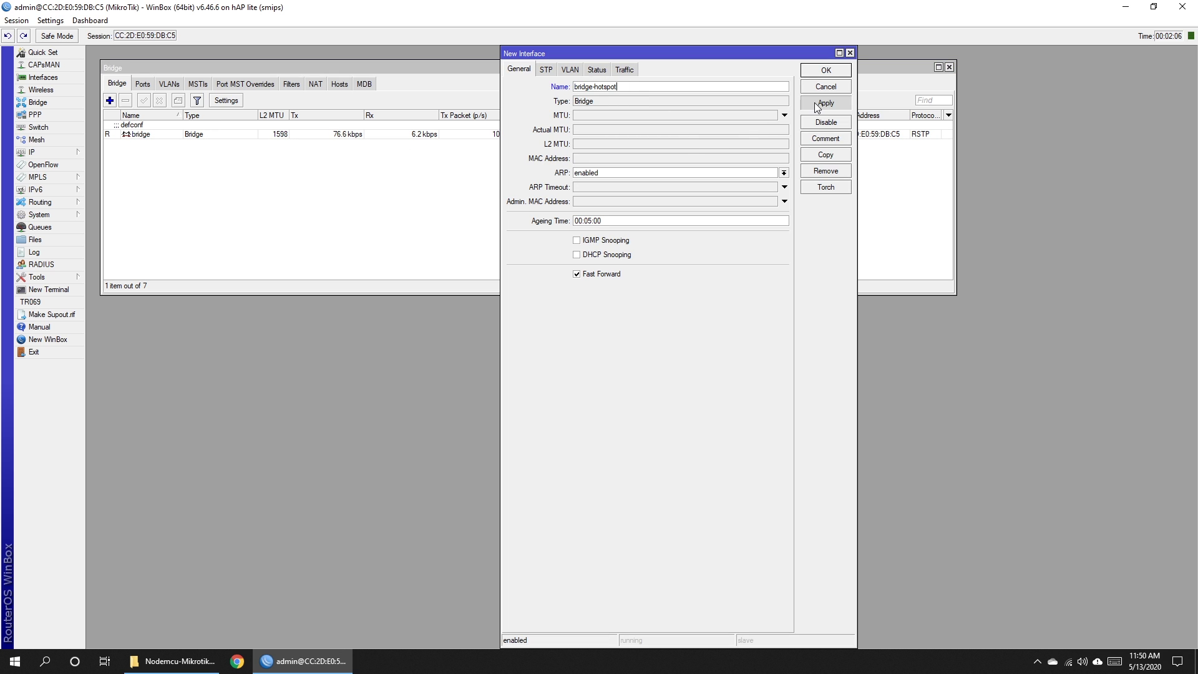
pyautogui.click(824, 70)
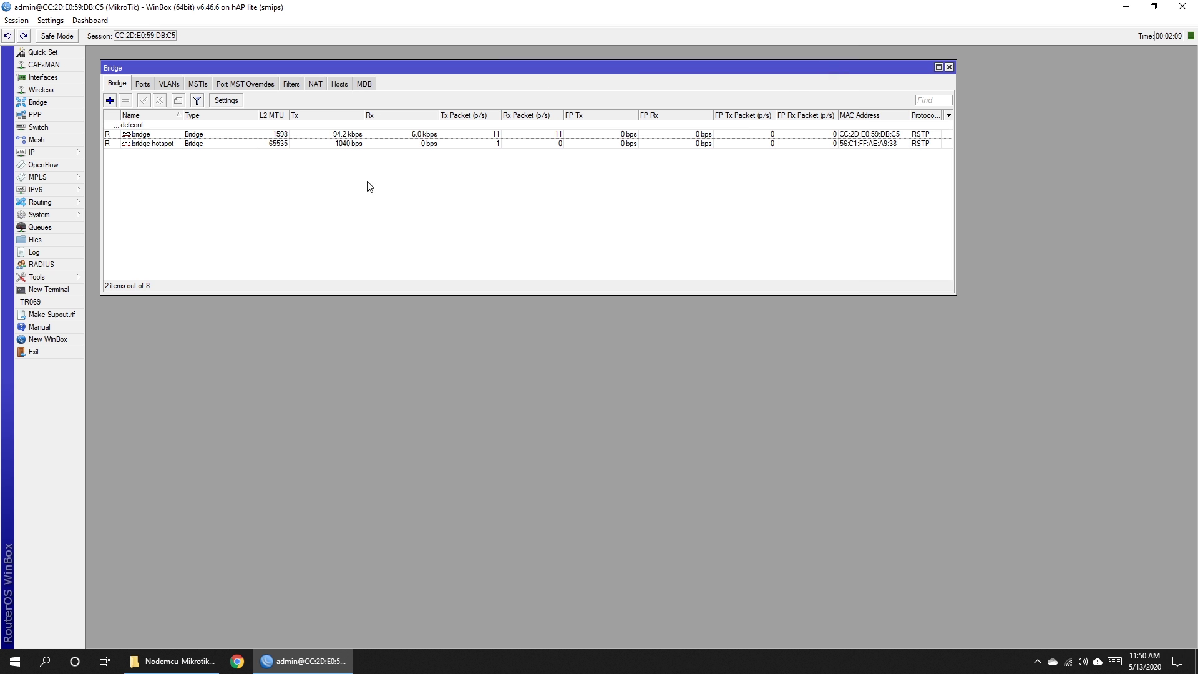
# Rename the existing default bridge to bridge-lan.
pyautogui.doubleClick(139, 135)
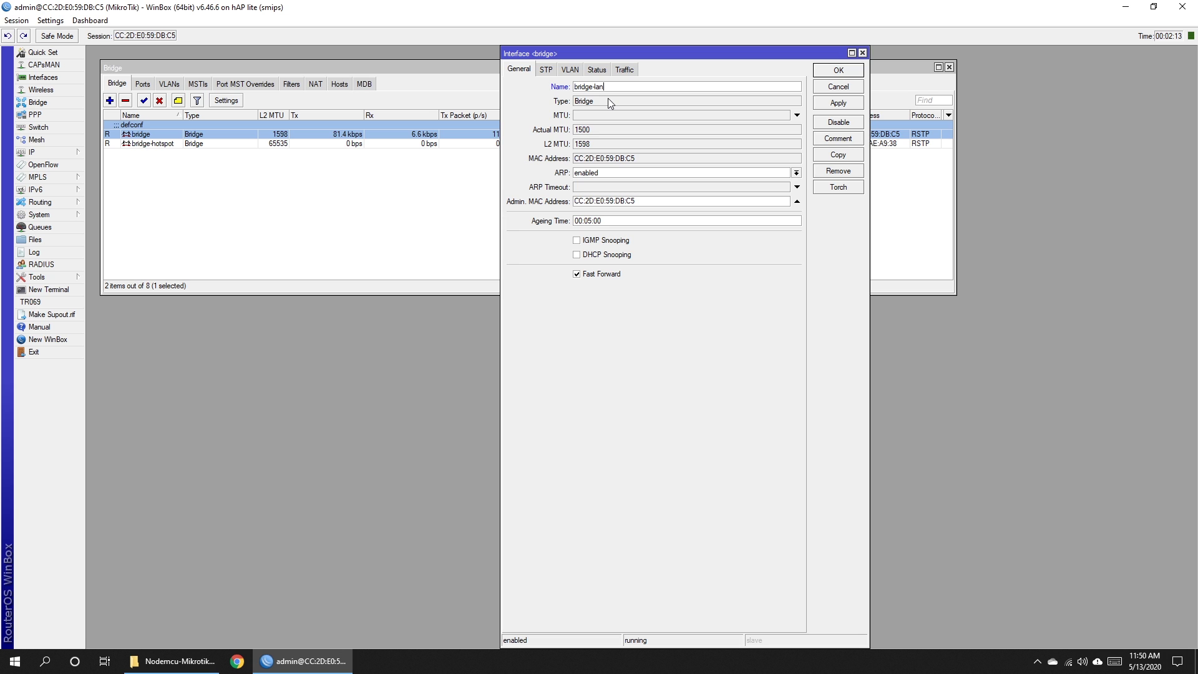
pyautogui.click(836, 102)
pyautogui.click(838, 74)
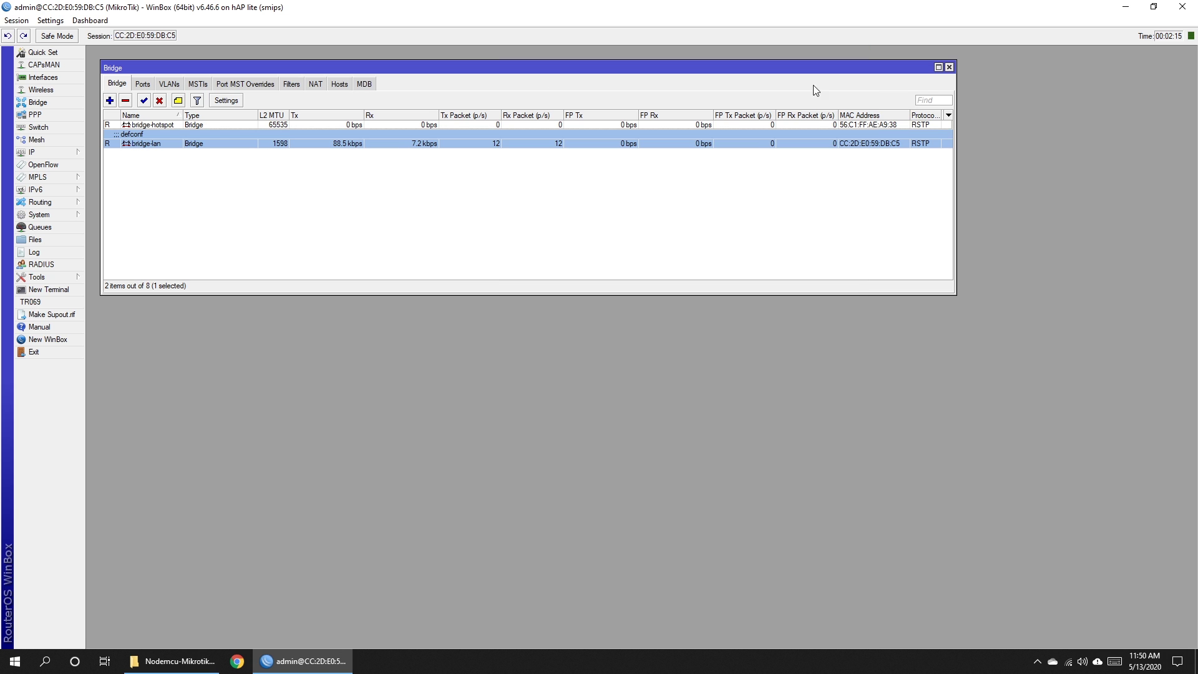
pyautogui.click(143, 85)
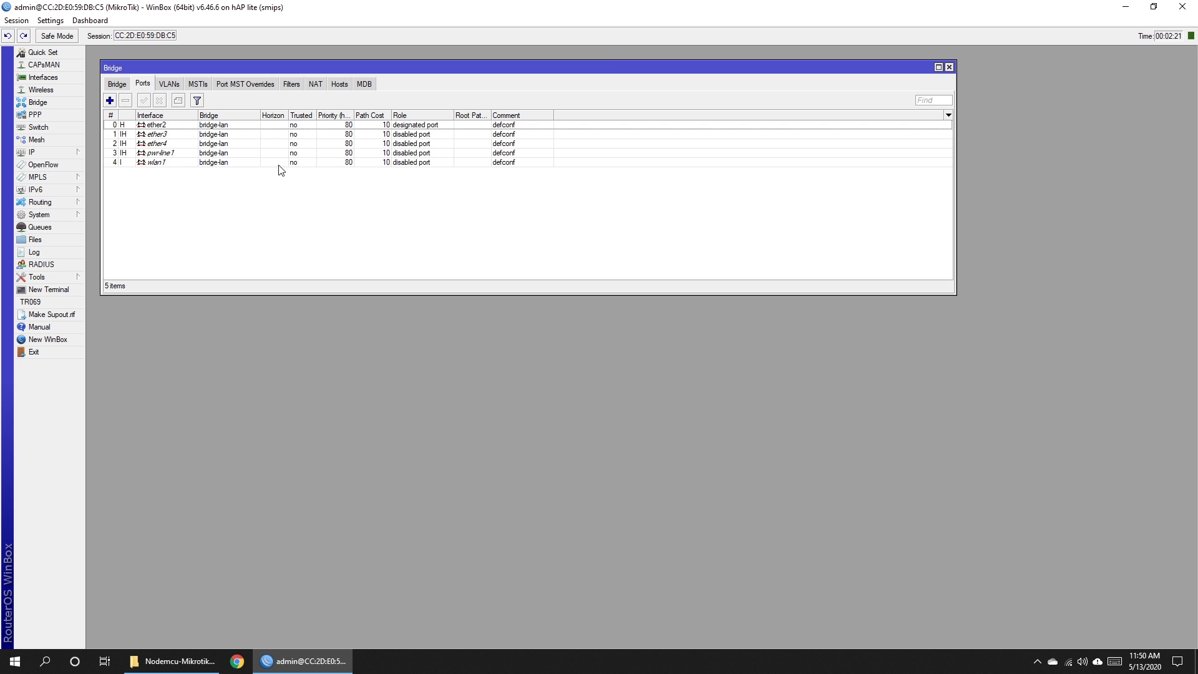
# Assign the wlan1 port to bridge-hotspot.
pyautogui.doubleClick(157, 166)
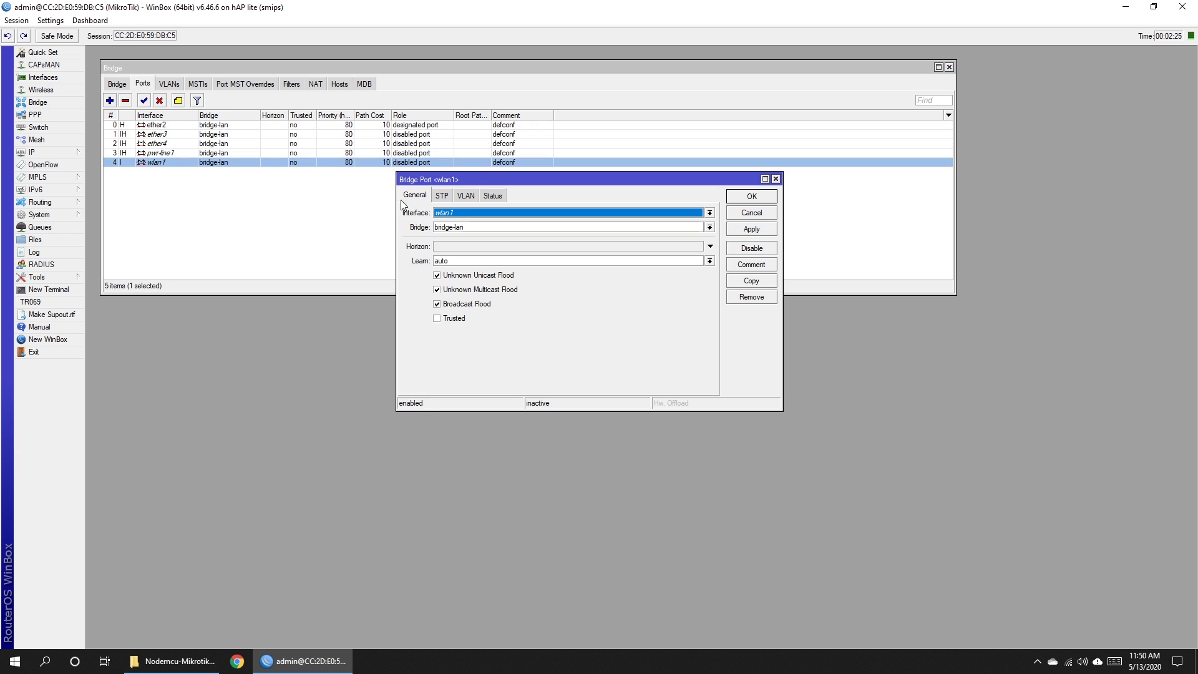
pyautogui.click(461, 228)
pyautogui.click(462, 237)
pyautogui.click(752, 229)
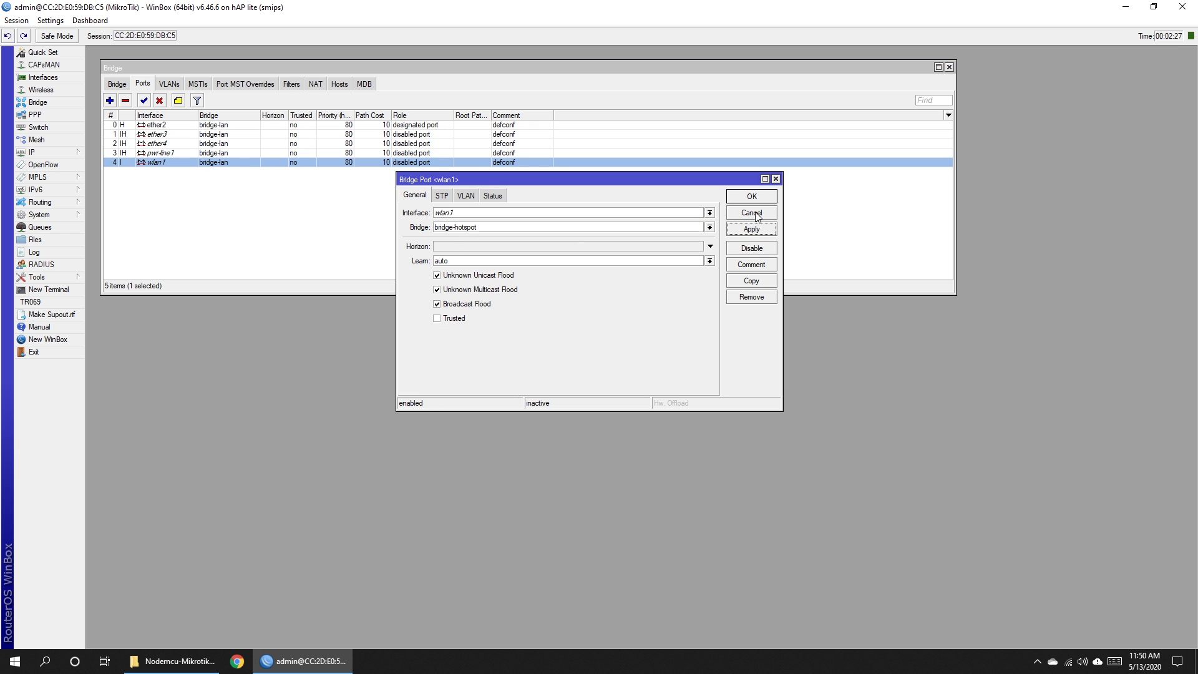
pyautogui.click(752, 212)
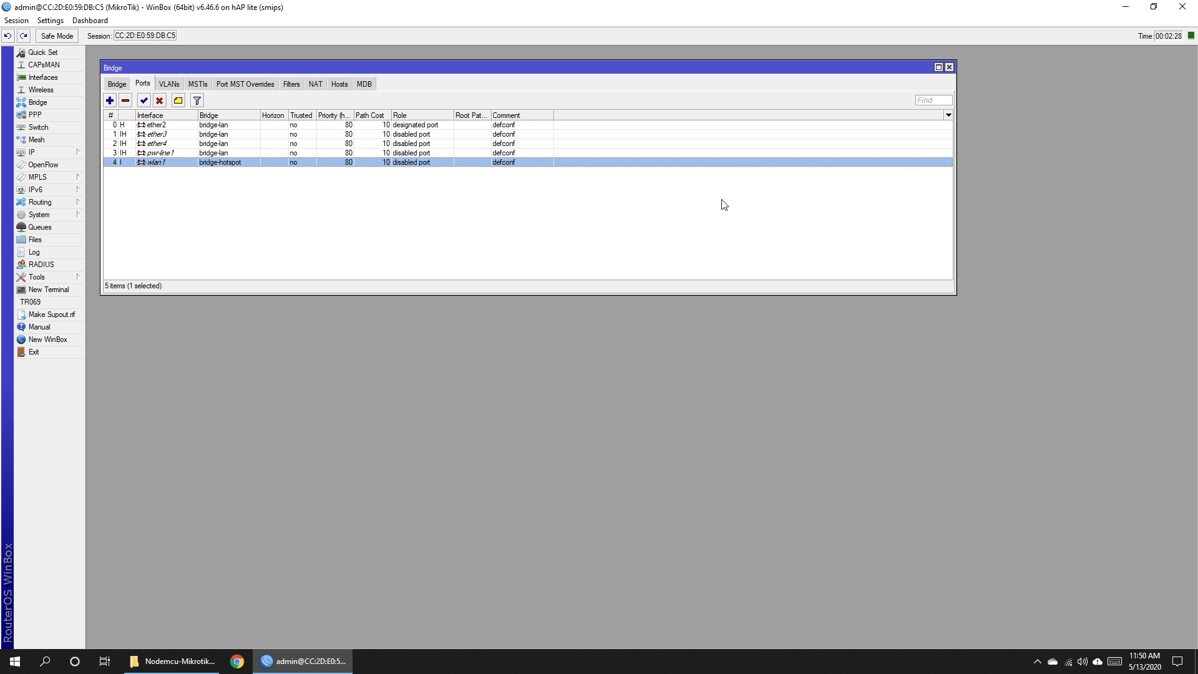
# Assign the ether3 port to bridge-hotspot.
pyautogui.click(159, 134)
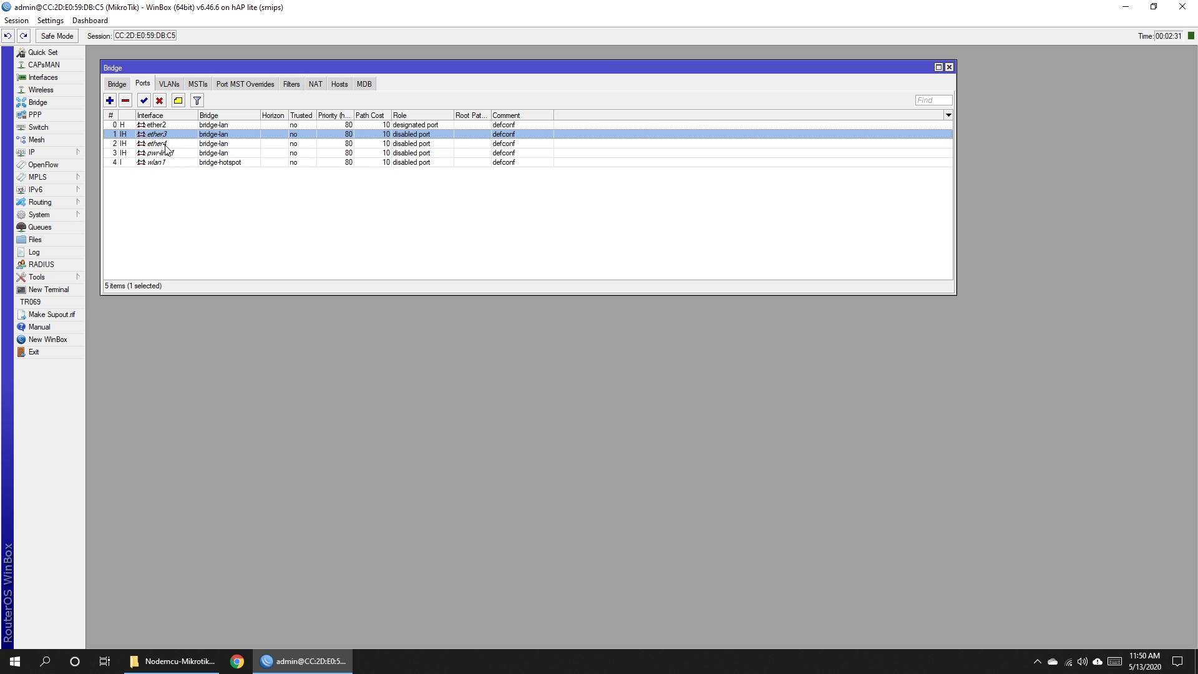
pyautogui.click(160, 141)
pyautogui.click(160, 135)
pyautogui.doubleClick(160, 135)
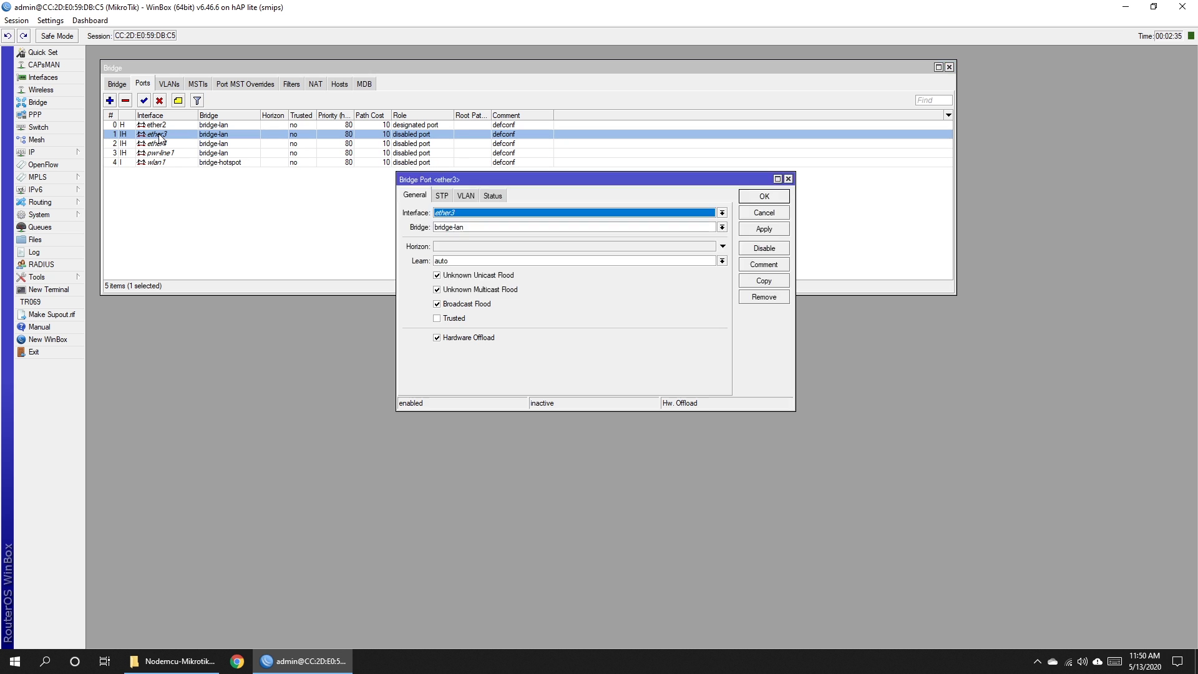
pyautogui.click(160, 136)
pyautogui.click(556, 346)
pyautogui.click(462, 227)
pyautogui.click(465, 236)
pyautogui.click(762, 229)
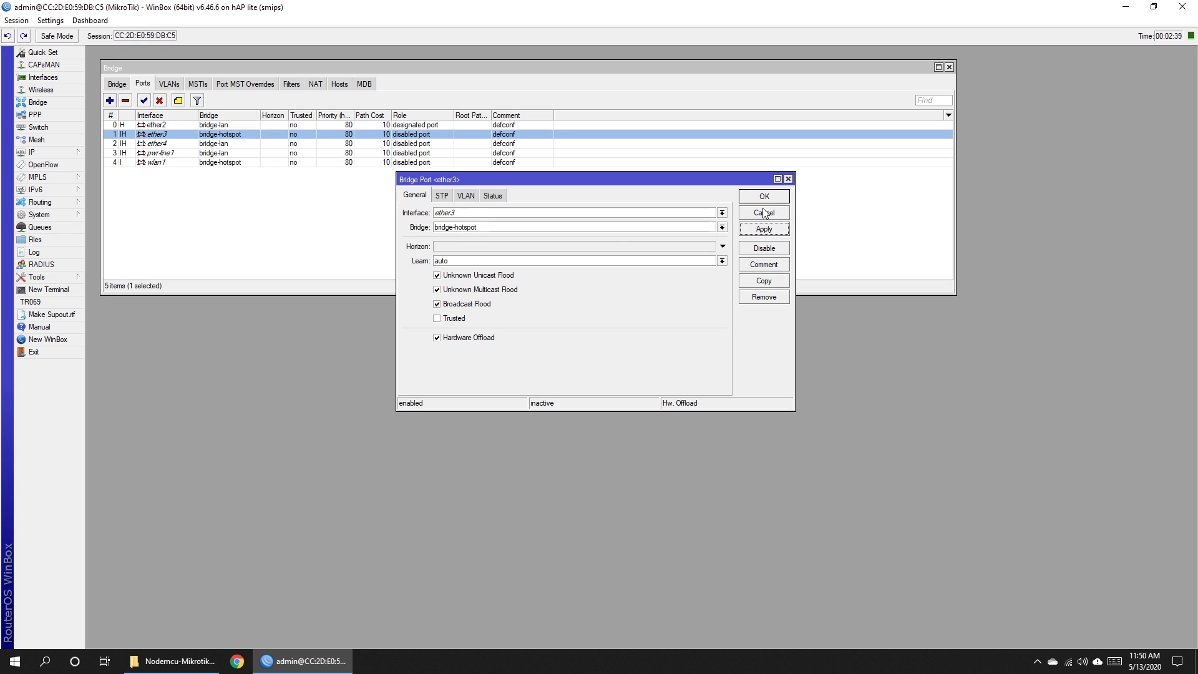
pyautogui.click(764, 197)
# Assign ether4 to bridge-hotspot, leave ether2 on bridge-lan, and close the Bridge window.
pyautogui.doubleClick(222, 145)
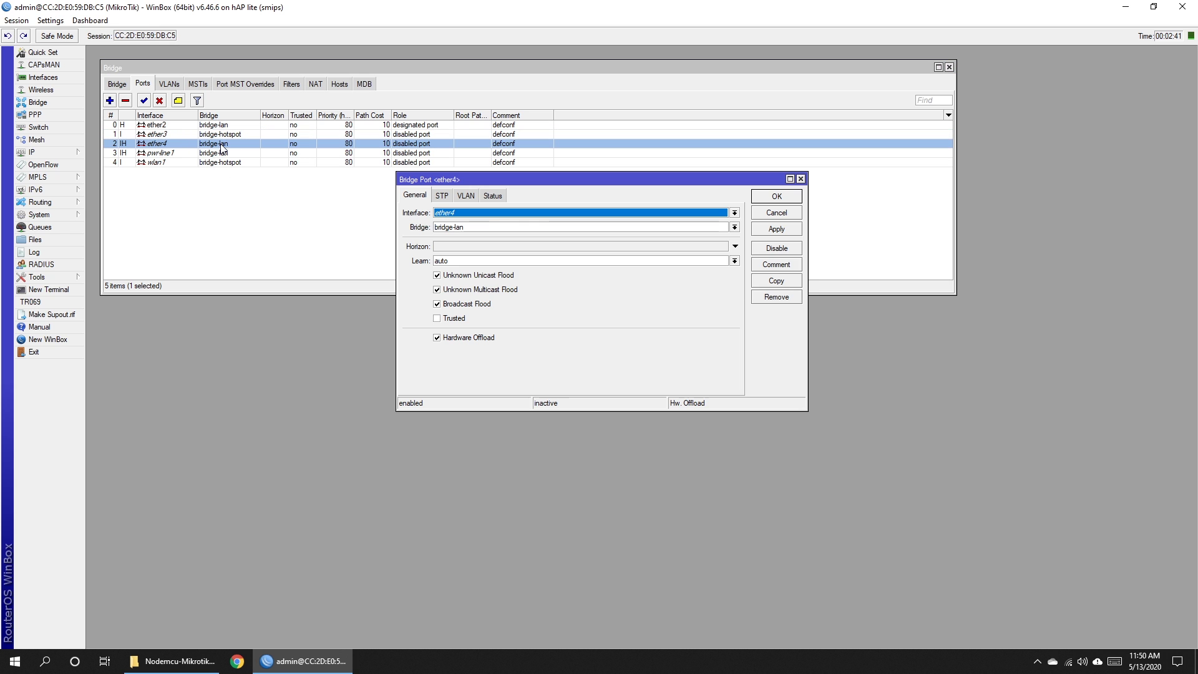
pyautogui.click(516, 228)
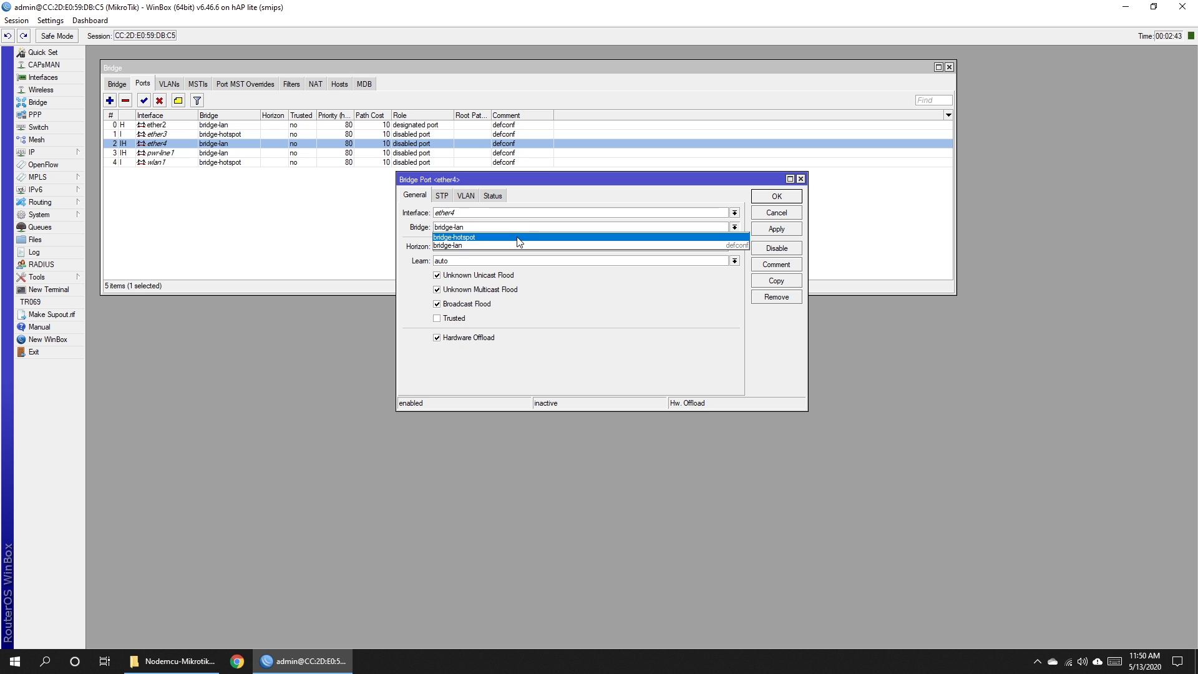
pyautogui.click(517, 238)
pyautogui.click(776, 229)
pyautogui.click(776, 196)
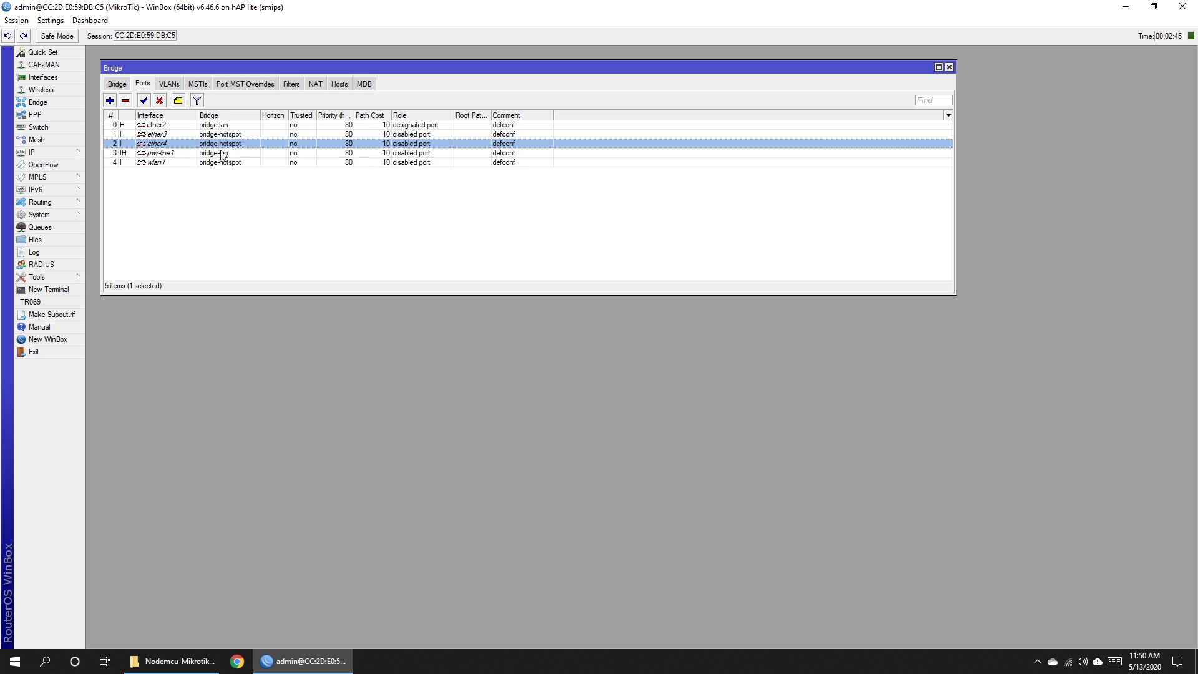
pyautogui.click(166, 127)
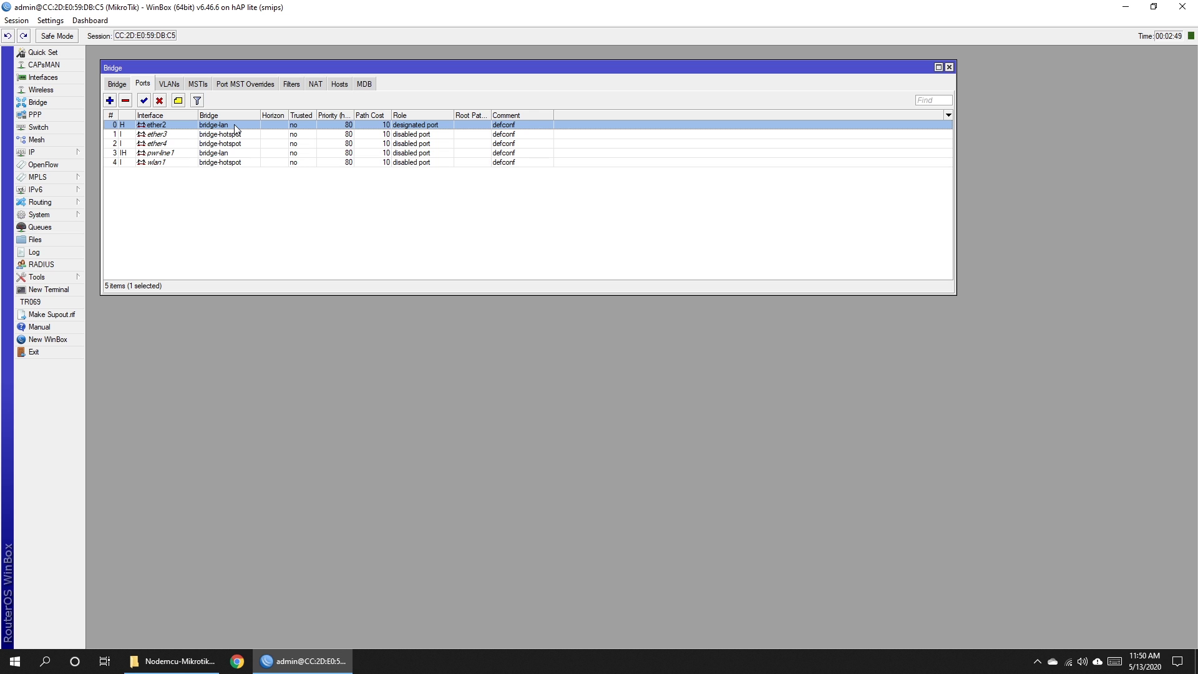
pyautogui.click(418, 236)
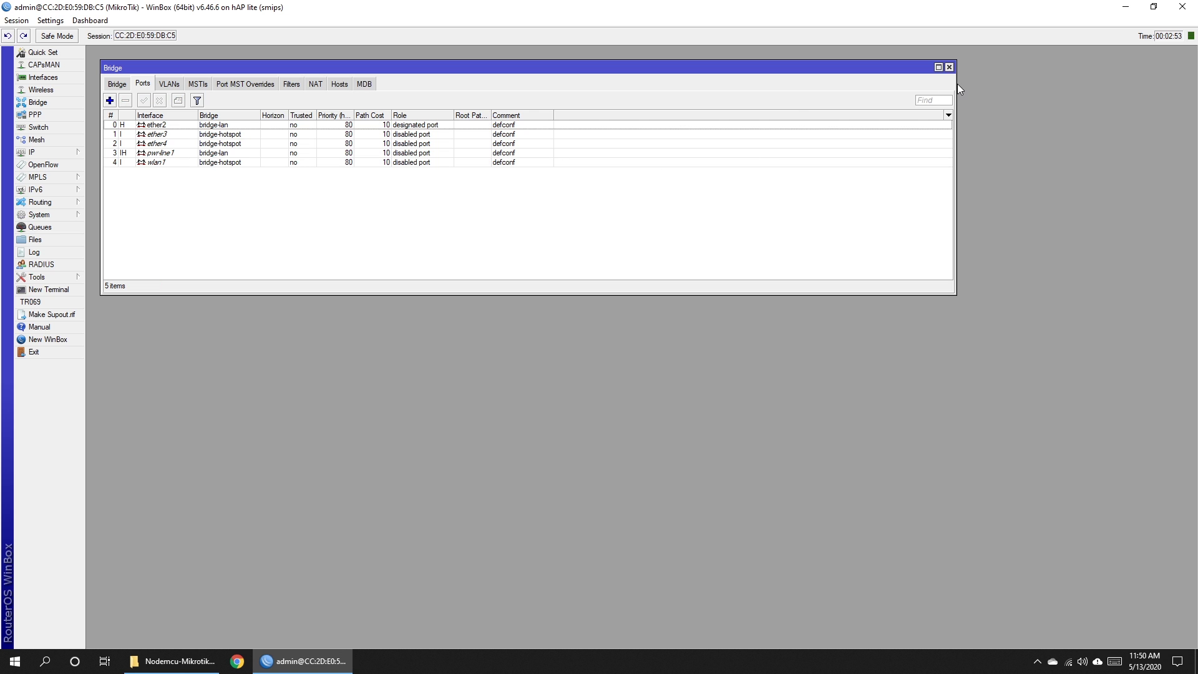
pyautogui.click(949, 67)
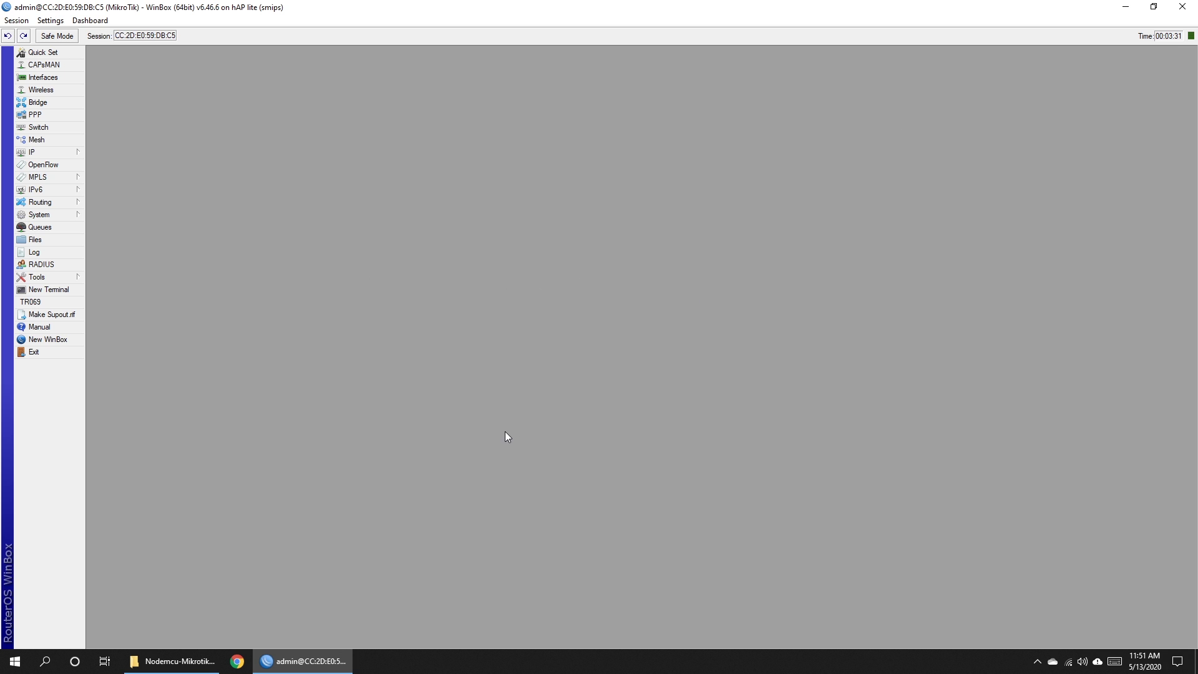
# Remove all twelve firewall filter rules, dismissing the built-in fasttrack rule error.
pyautogui.click(71, 157)
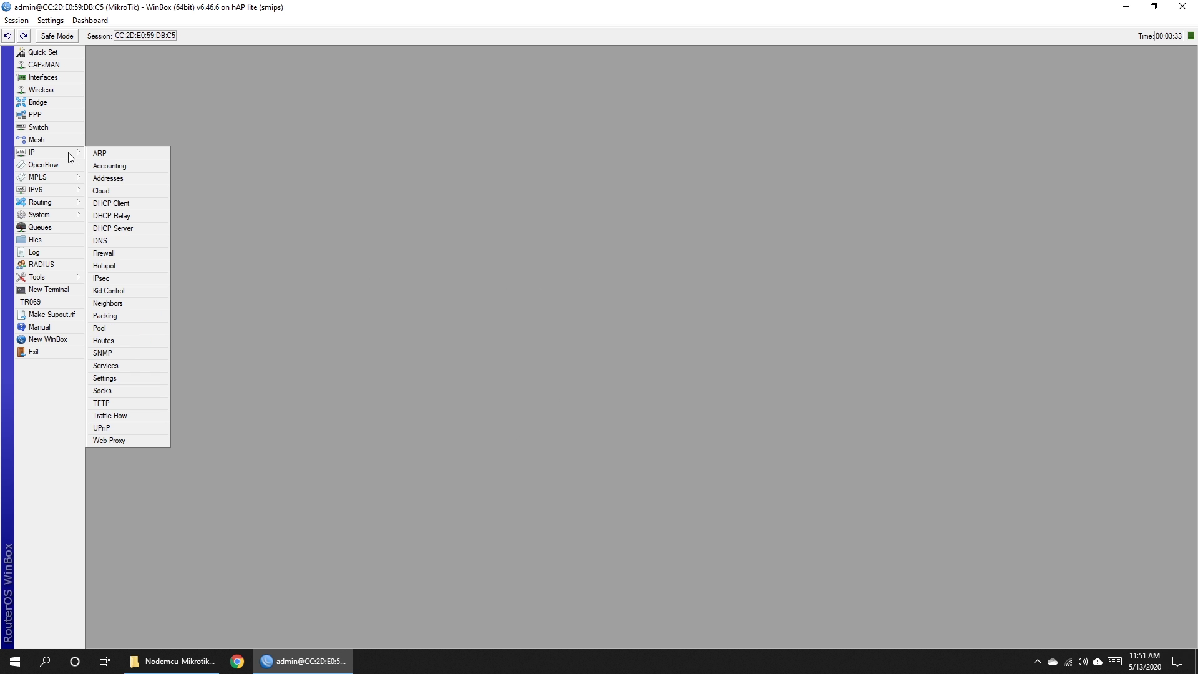
pyautogui.click(125, 254)
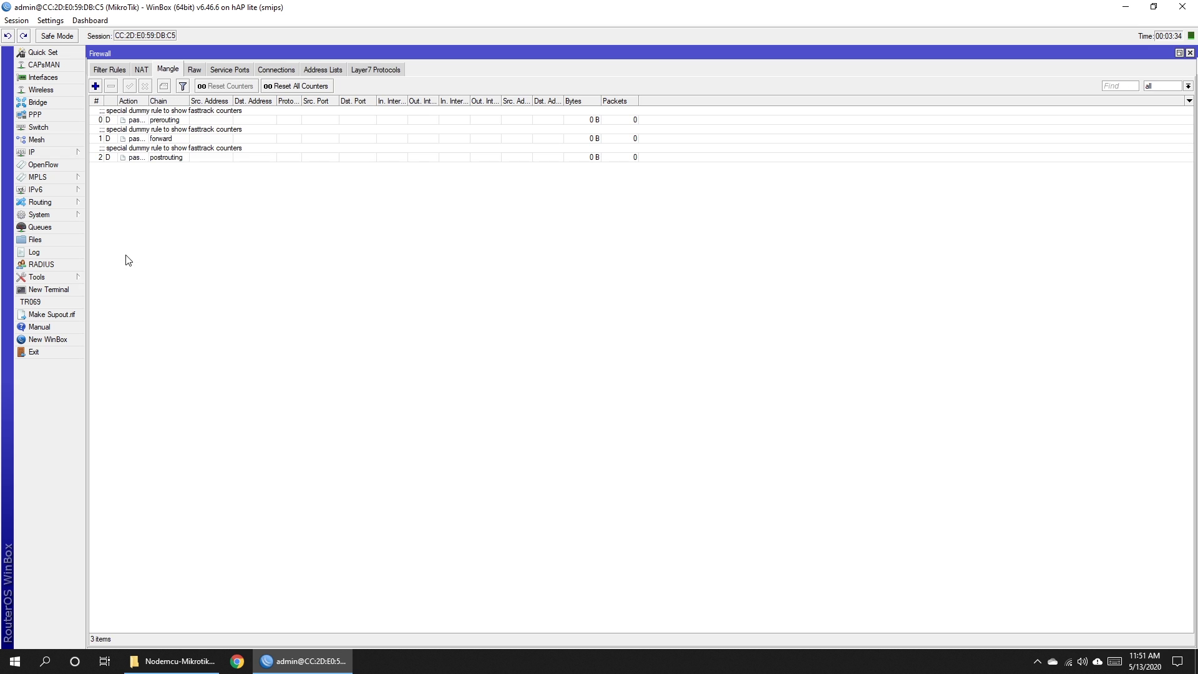
pyautogui.click(108, 70)
pyautogui.click(130, 116)
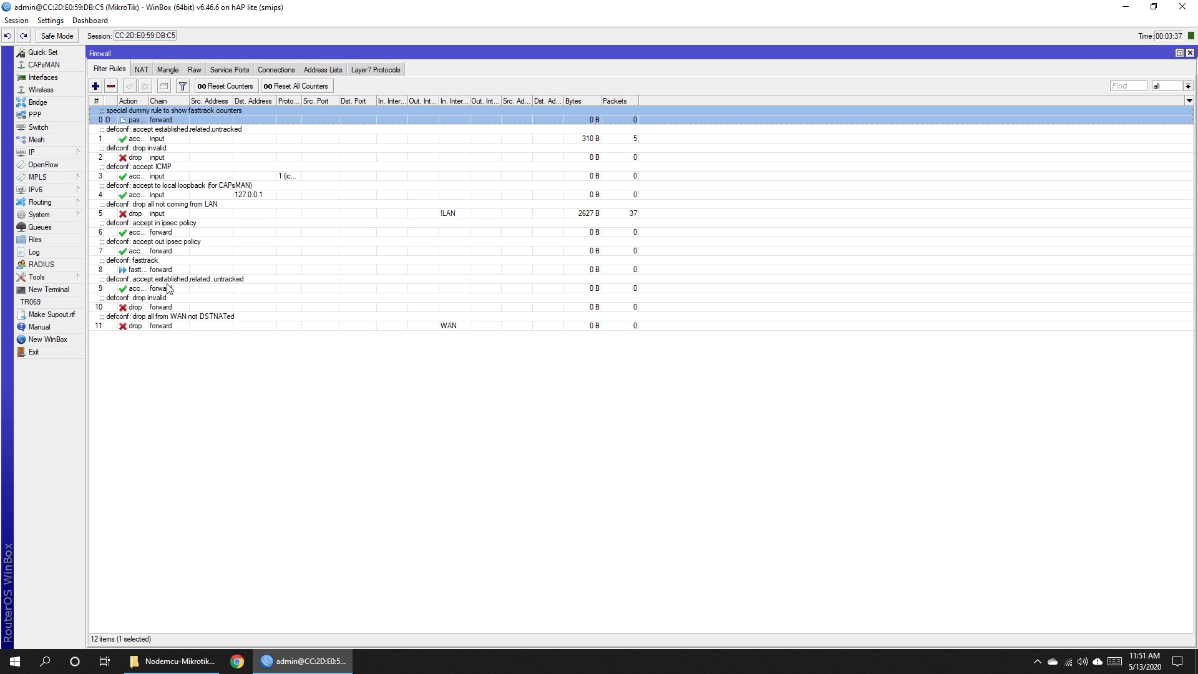
pyautogui.keyDown('shift'); pyautogui.click(171, 324); pyautogui.keyUp('shift')
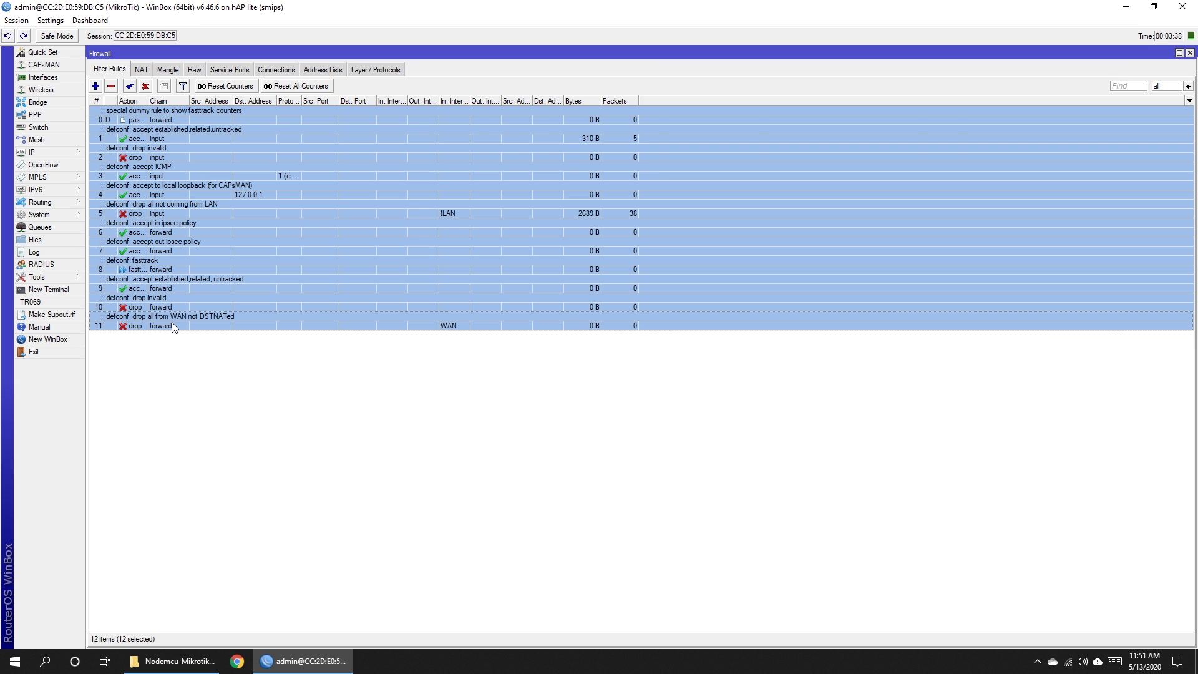
pyautogui.click(111, 86)
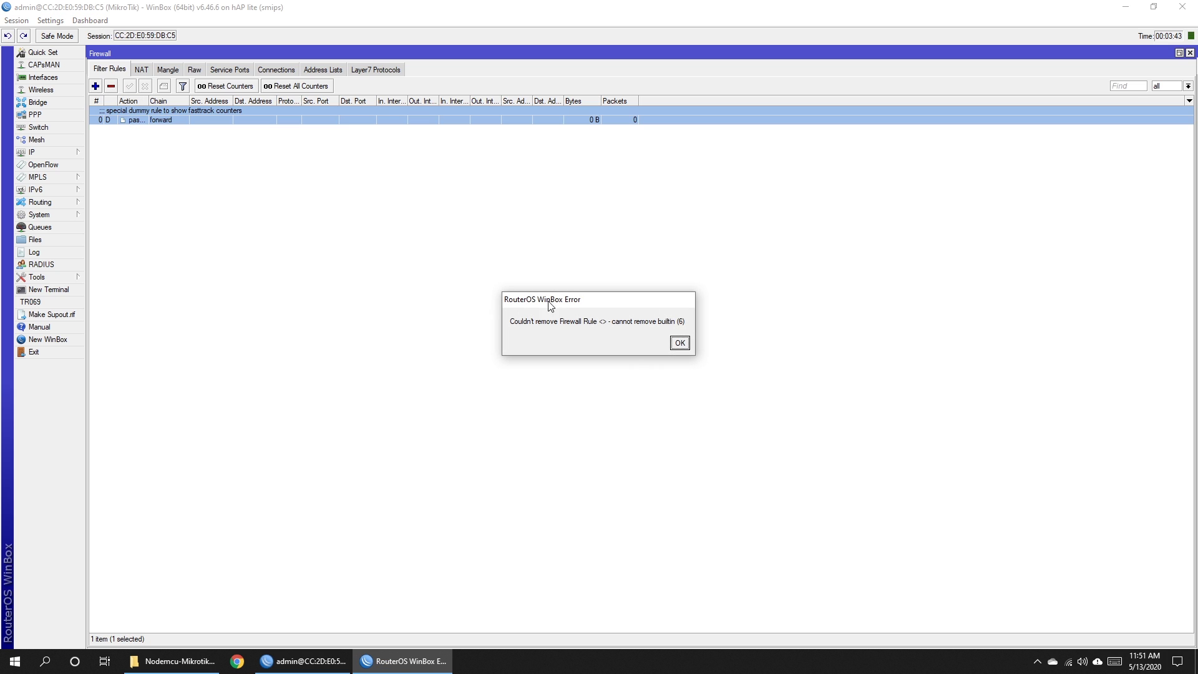
pyautogui.click(676, 341)
pyautogui.click(663, 348)
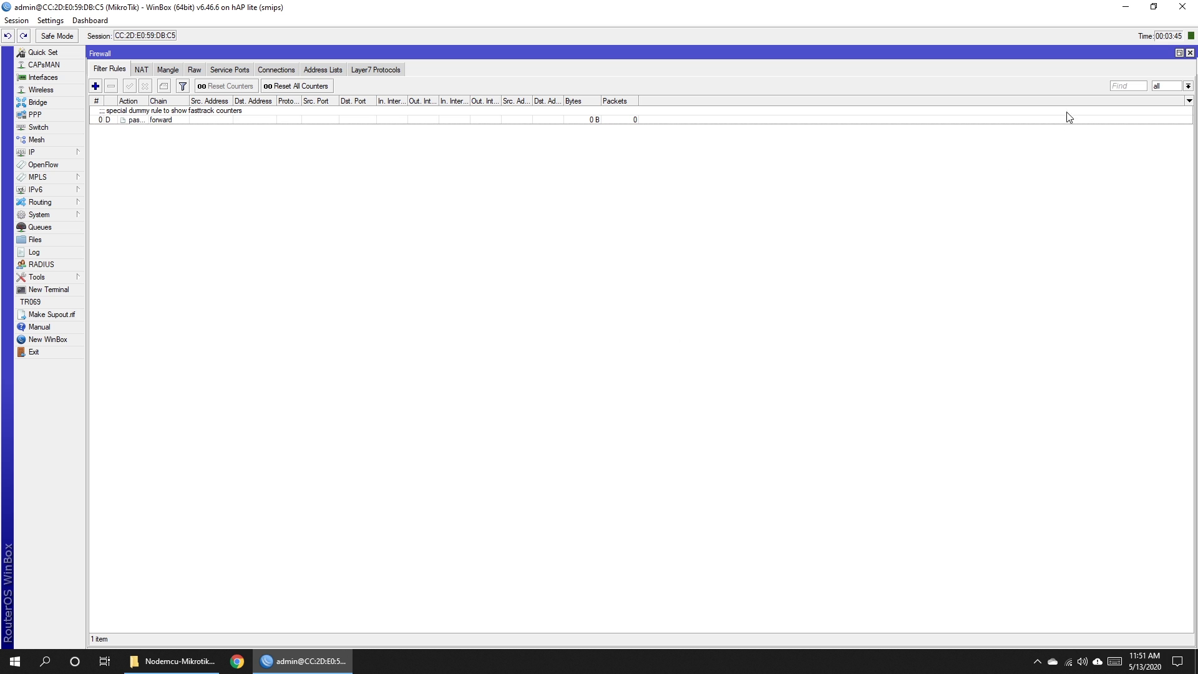
pyautogui.click(1189, 53)
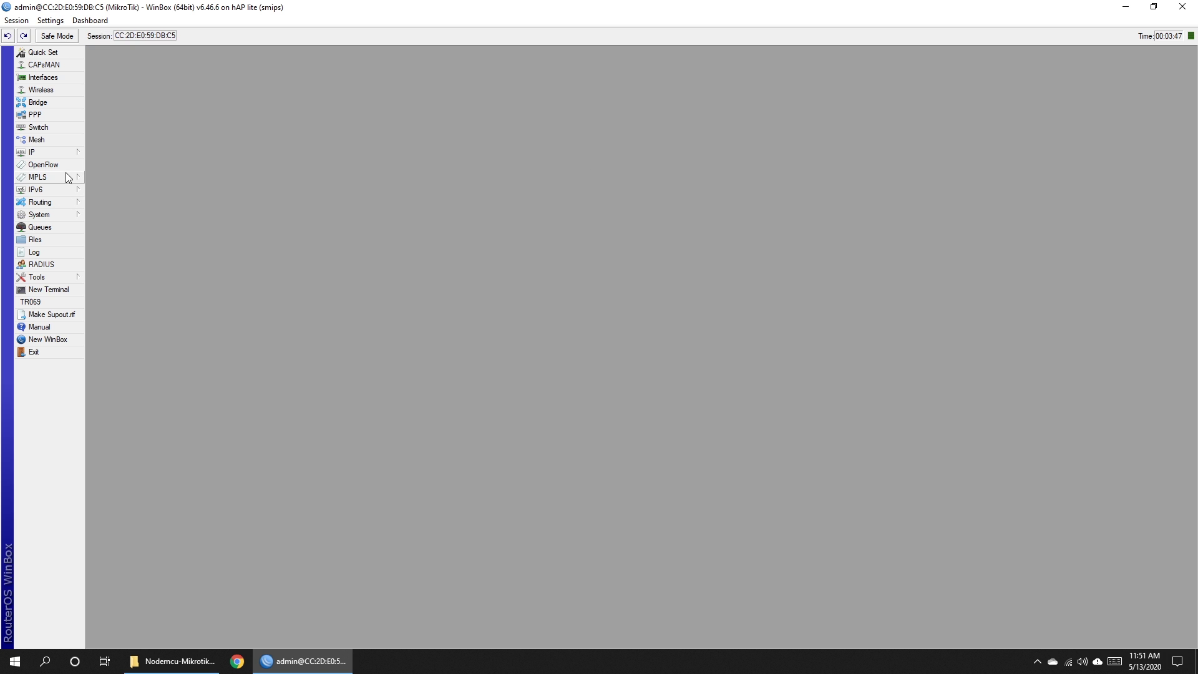
# Reboot the router from the System menu.
pyautogui.click(61, 215)
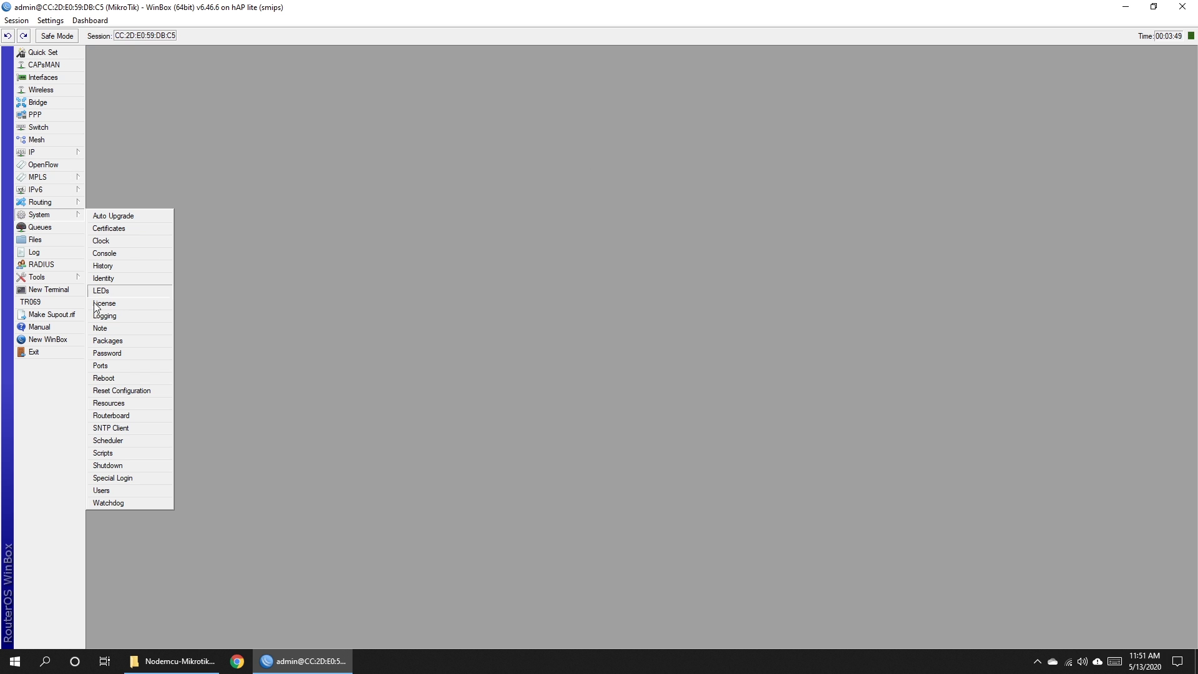
pyautogui.click(100, 382)
pyautogui.click(617, 343)
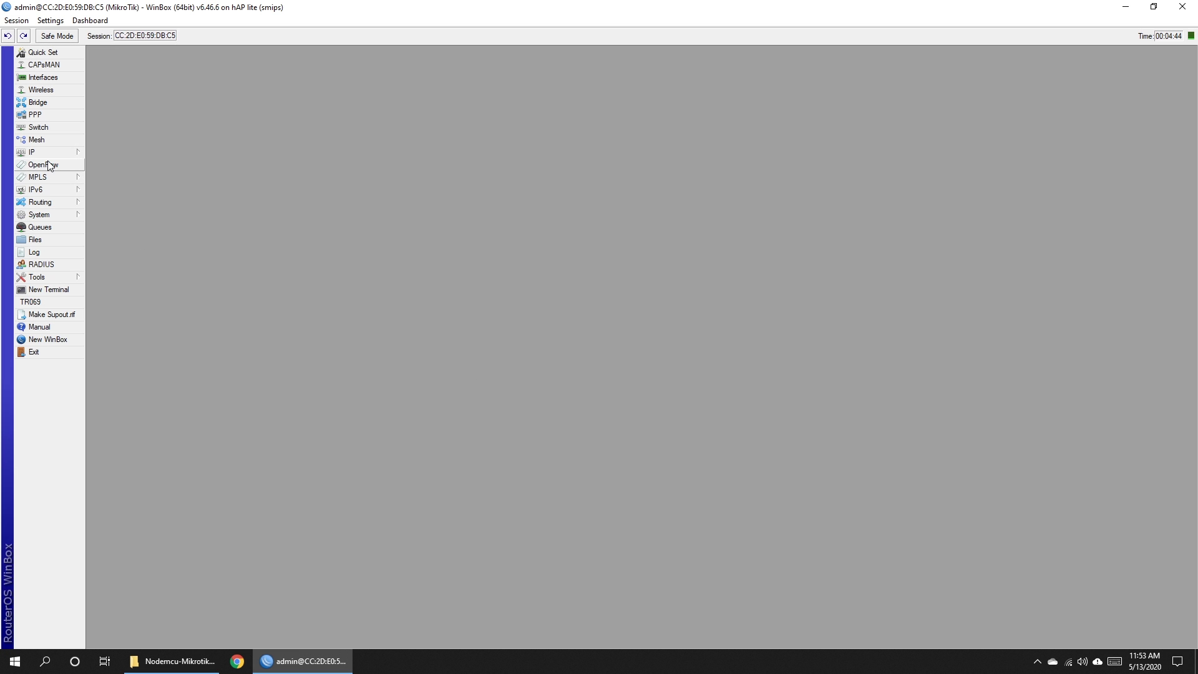
# Give the admin user a new password, confirm it, and close the User List.
pyautogui.click(61, 215)
pyautogui.click(111, 490)
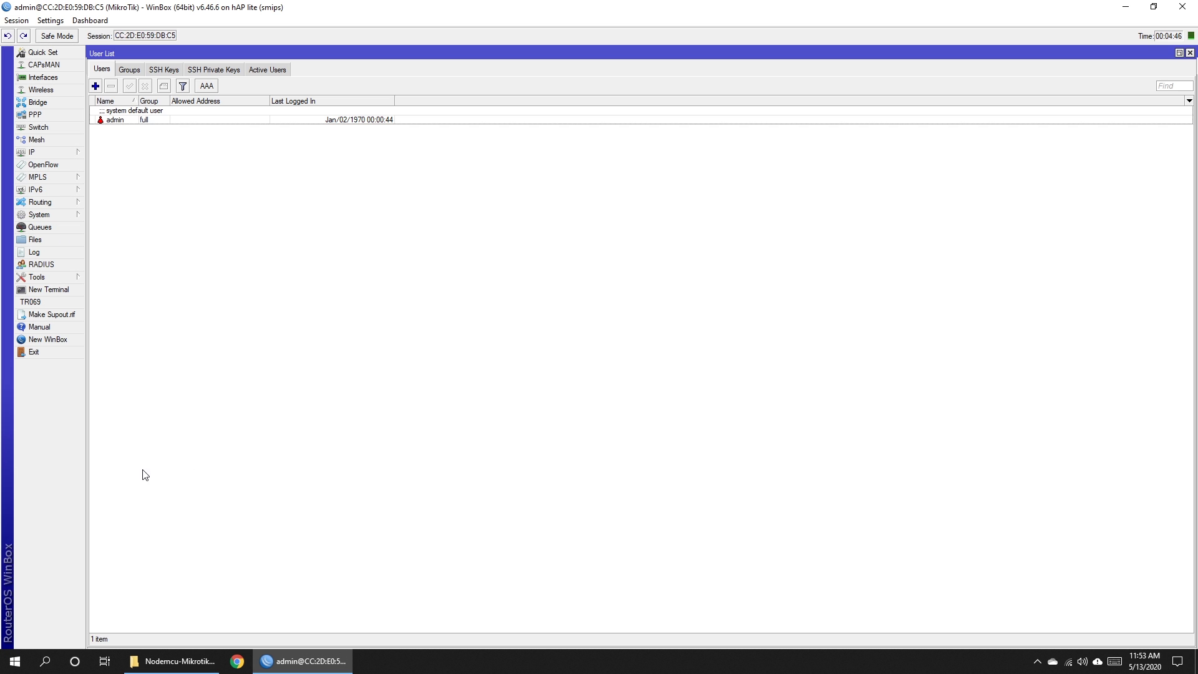
pyautogui.doubleClick(116, 120)
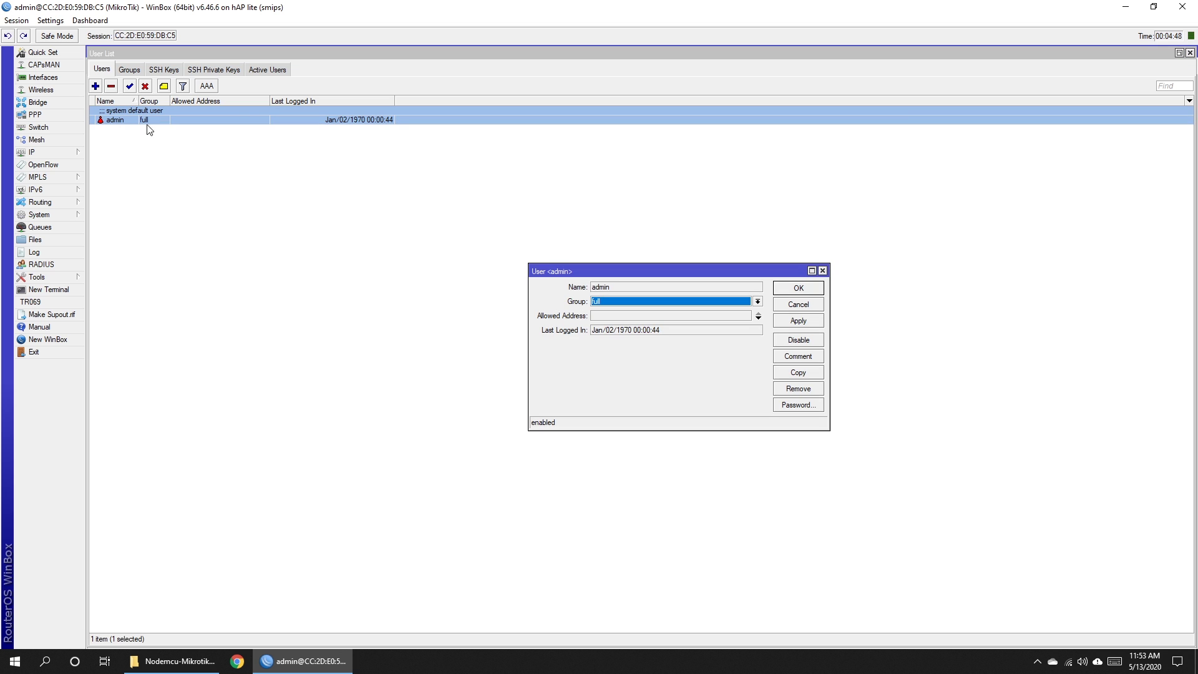
pyautogui.click(795, 406)
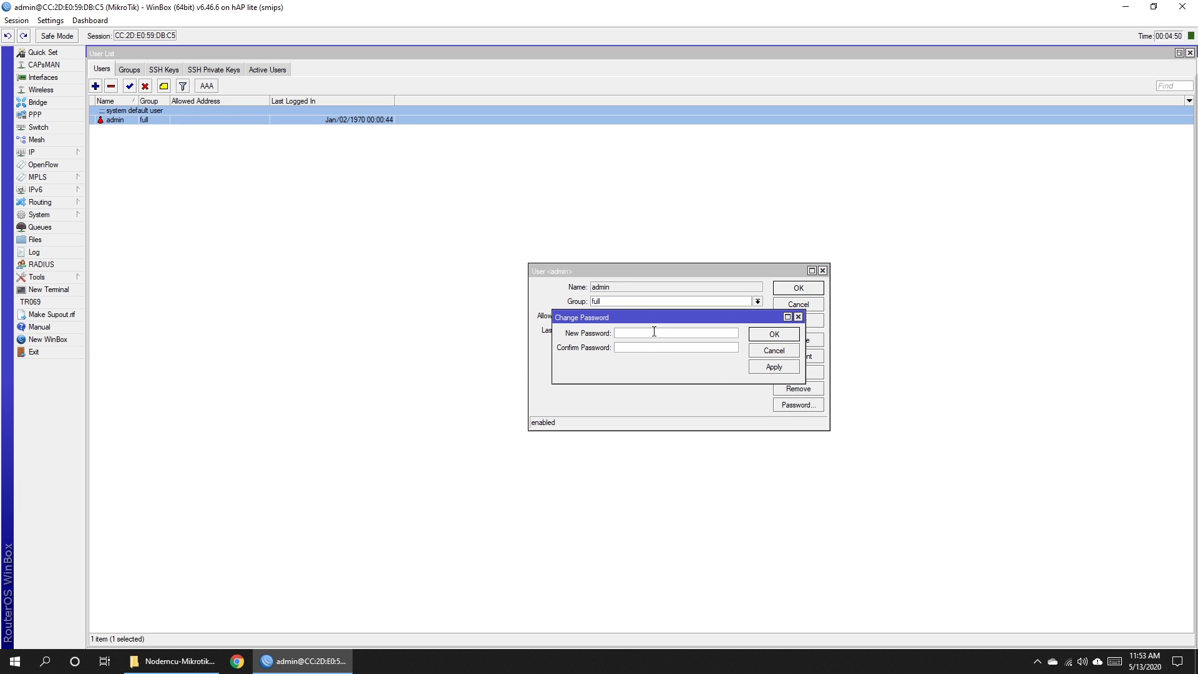
pyautogui.write('1234')
pyautogui.click(652, 348)
pyautogui.write('1234')
pyautogui.click(774, 367)
pyautogui.click(773, 334)
pyautogui.click(787, 290)
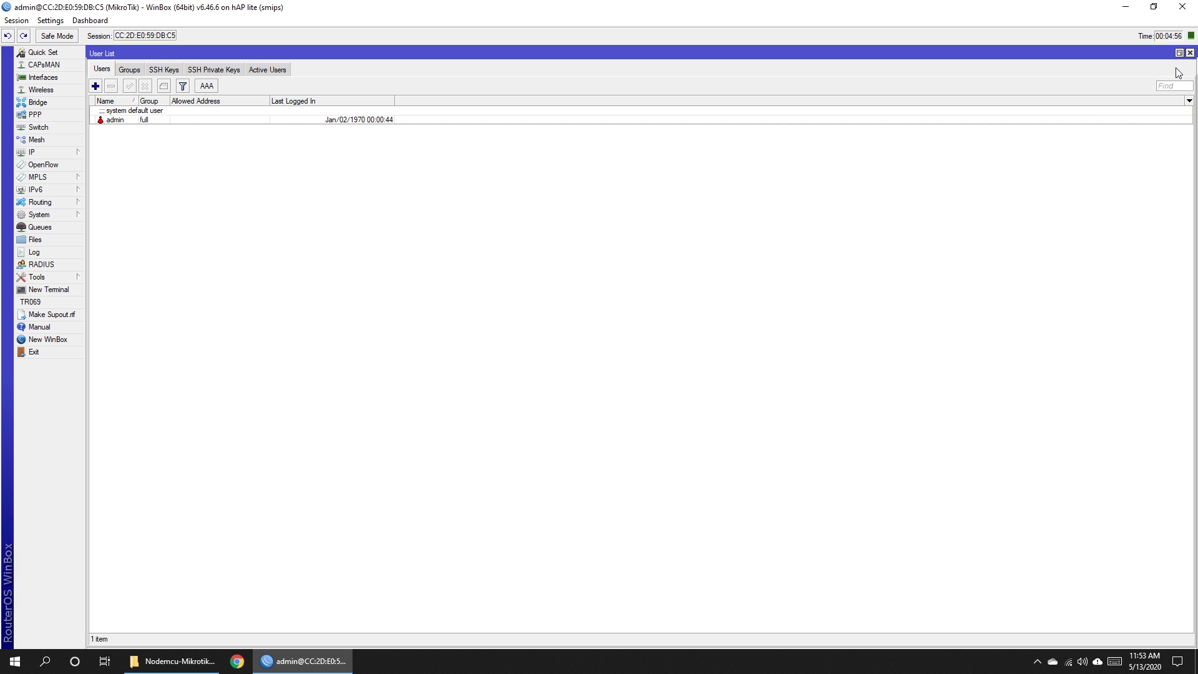
pyautogui.click(1189, 52)
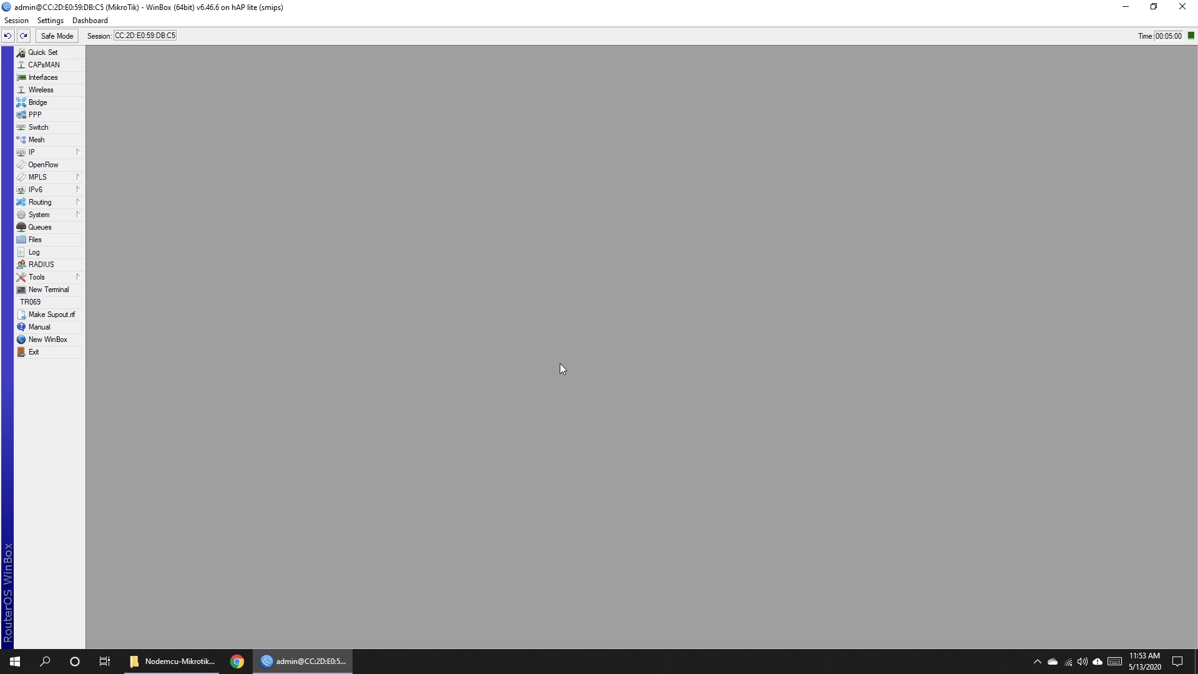
# Run Hotspot Setup on bridge-hotspot with address 10.0.0.1/24 and pool 10.0.0.2-10.0.0.254.
pyautogui.click(70, 155)
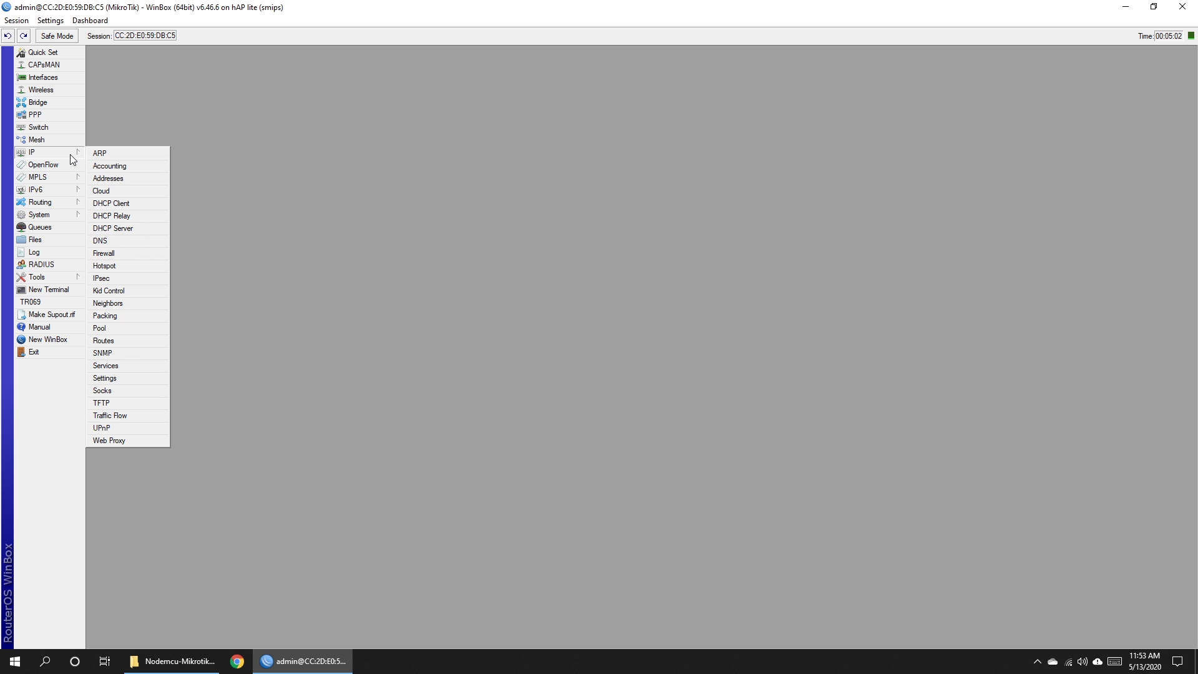
pyautogui.click(110, 269)
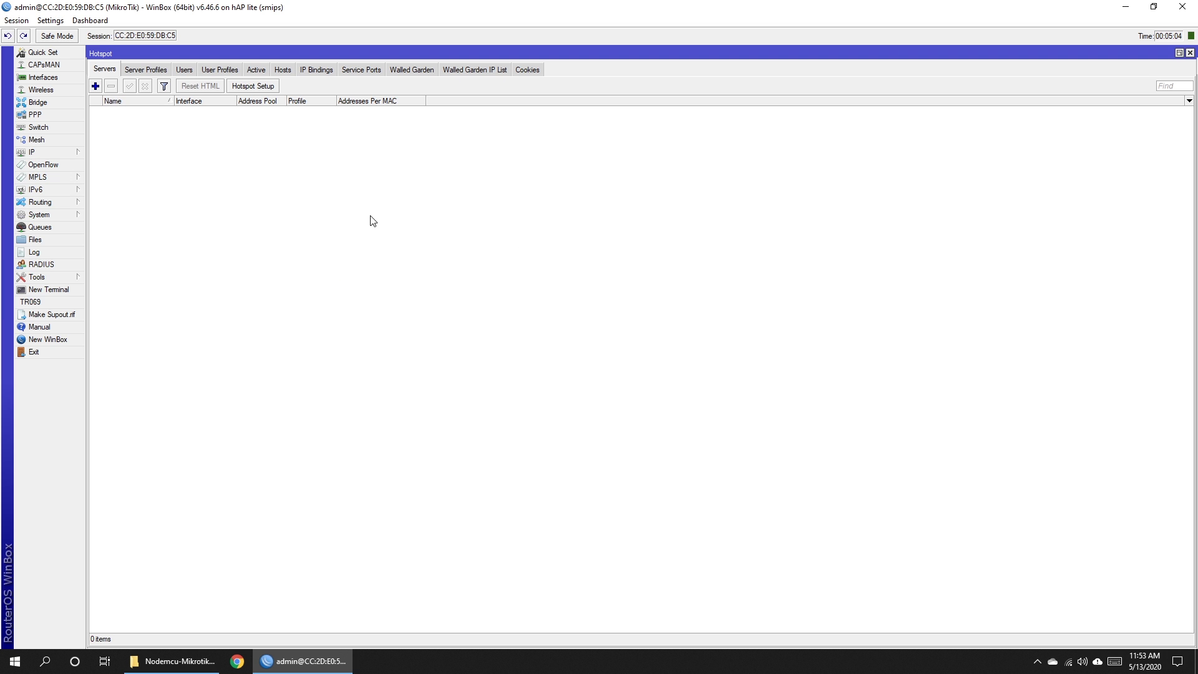
pyautogui.click(252, 86)
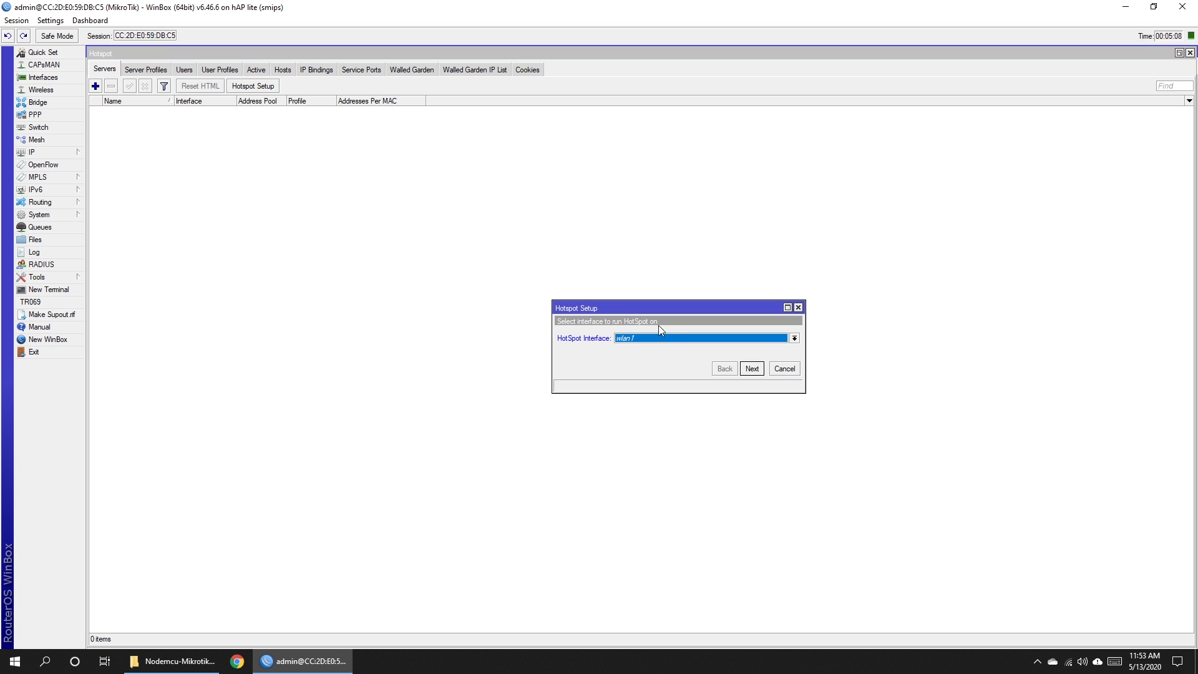
pyautogui.click(683, 345)
pyautogui.click(682, 347)
pyautogui.click(750, 368)
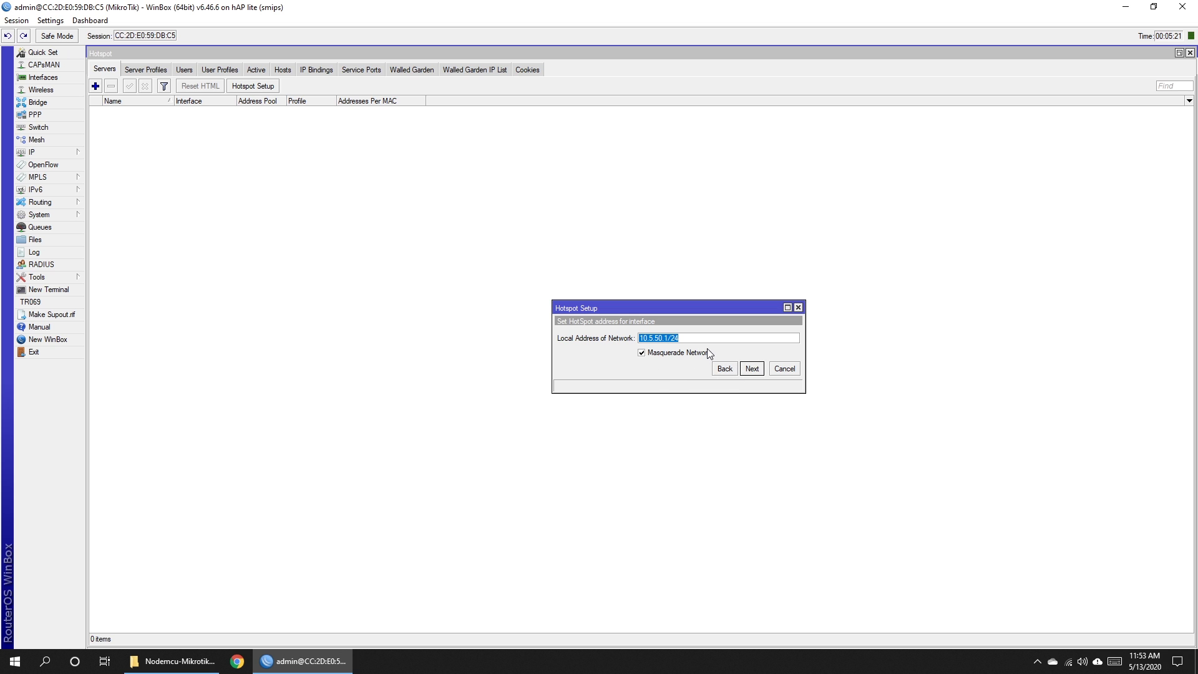
pyautogui.write('10.0.0.1/24')
pyautogui.click(751, 369)
pyautogui.moveTo(705, 336); pyautogui.dragTo(633, 350)
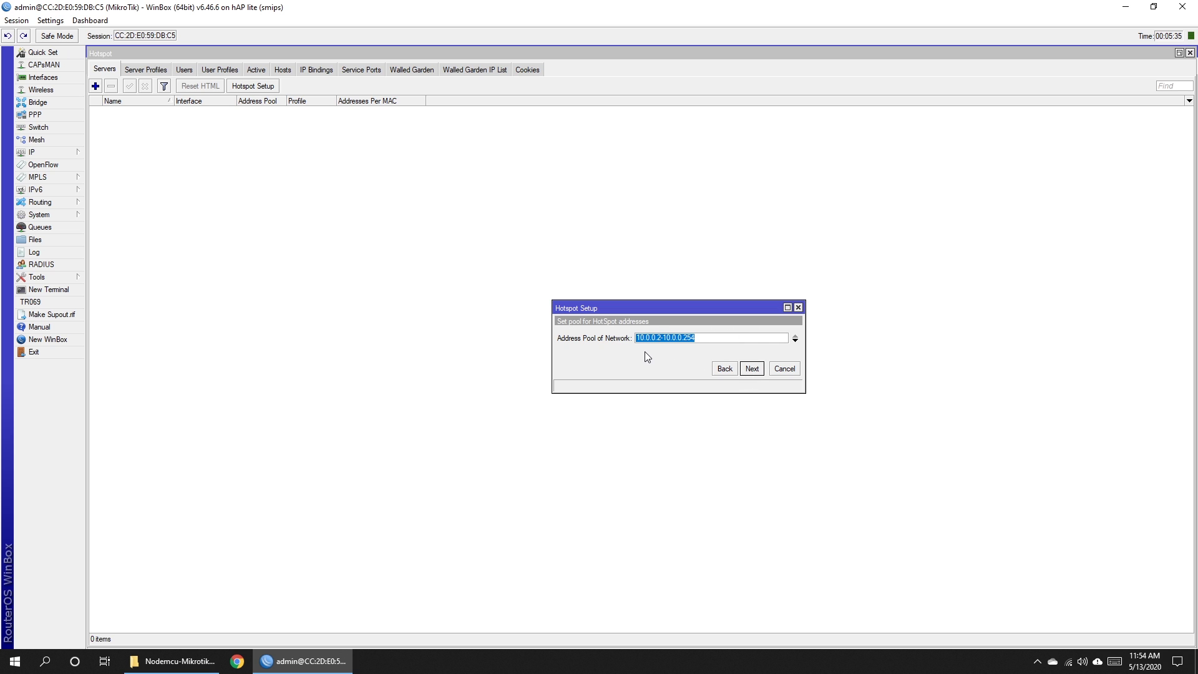
pyautogui.click(751, 371)
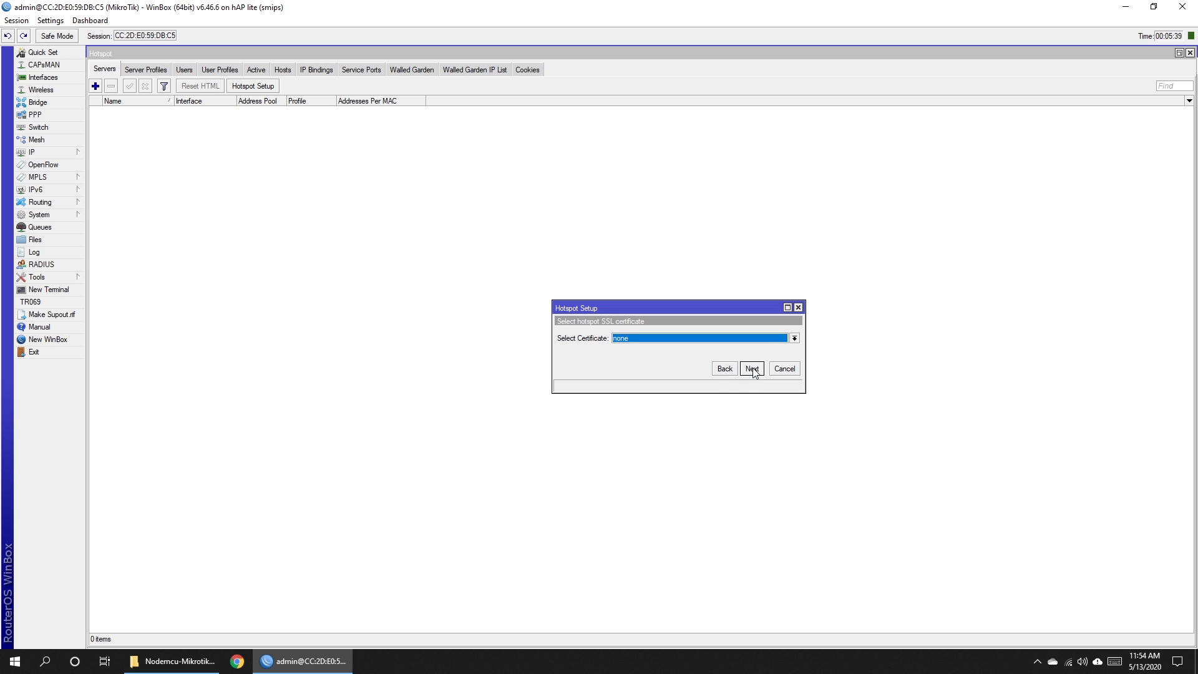
# Skip certificate and SMTP, set DNS 8.8.8.8 and 8.8.4.4, DNS name coin.nectify, and finish.
pyautogui.click(751, 369)
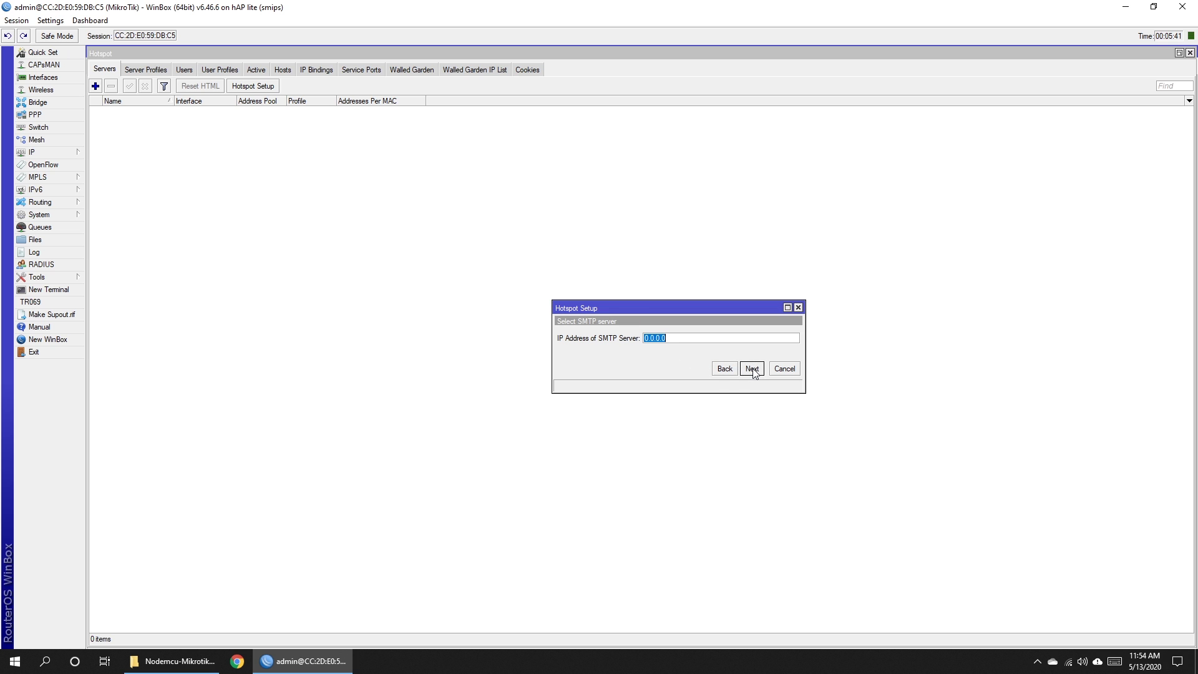
pyautogui.click(751, 369)
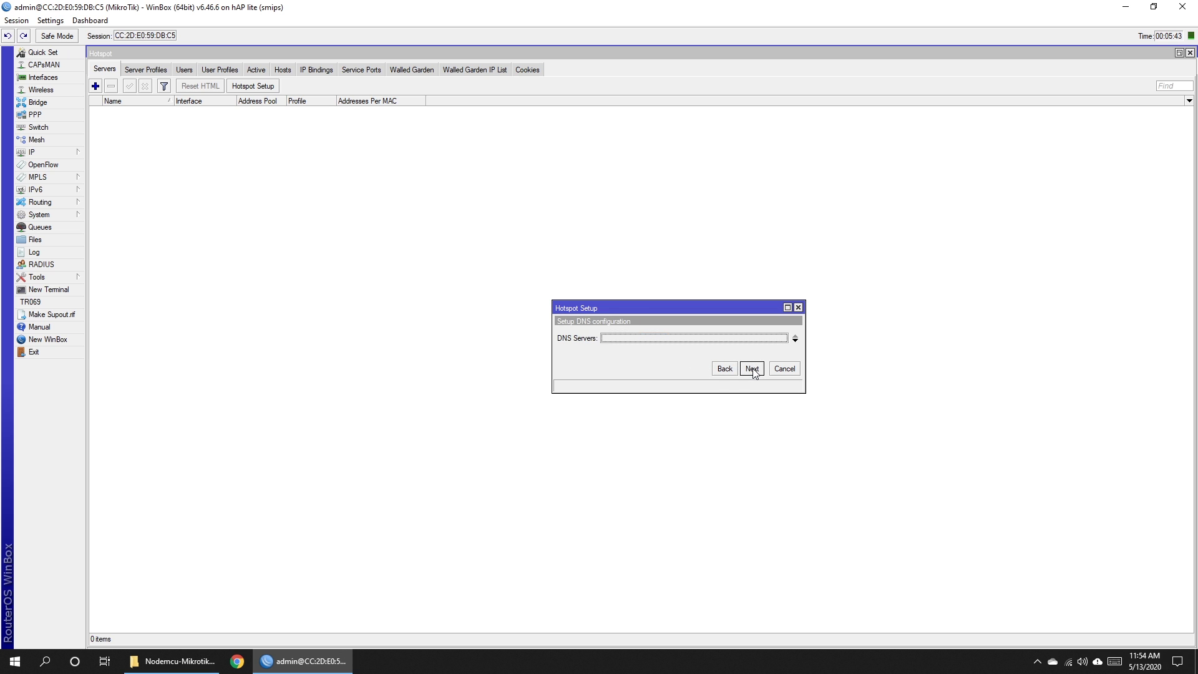
pyautogui.write('8')
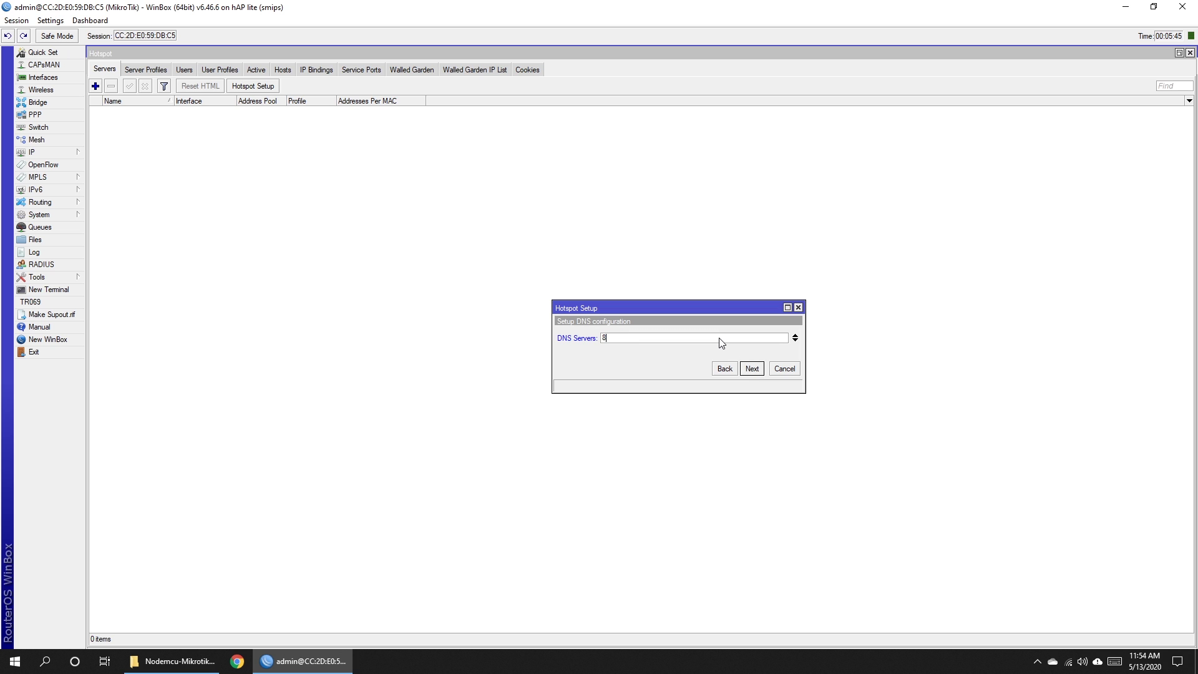
pyautogui.write('.8.8.8')
pyautogui.click(795, 340)
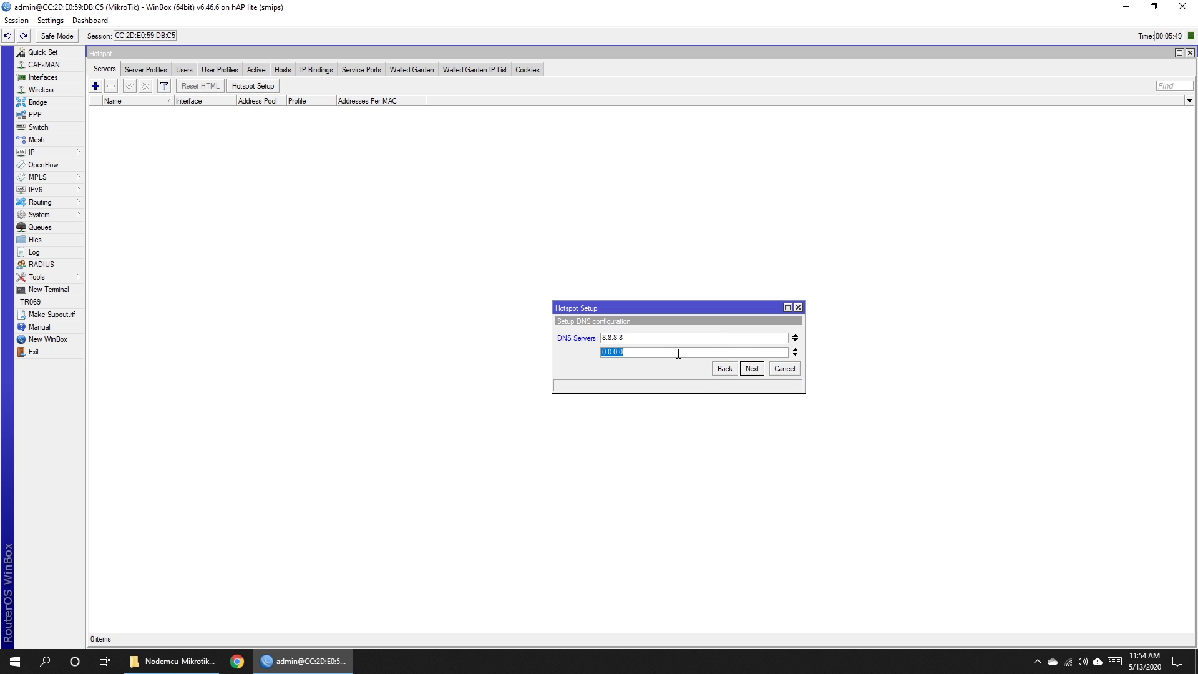
pyautogui.write('8.8.4.4')
pyautogui.click(752, 369)
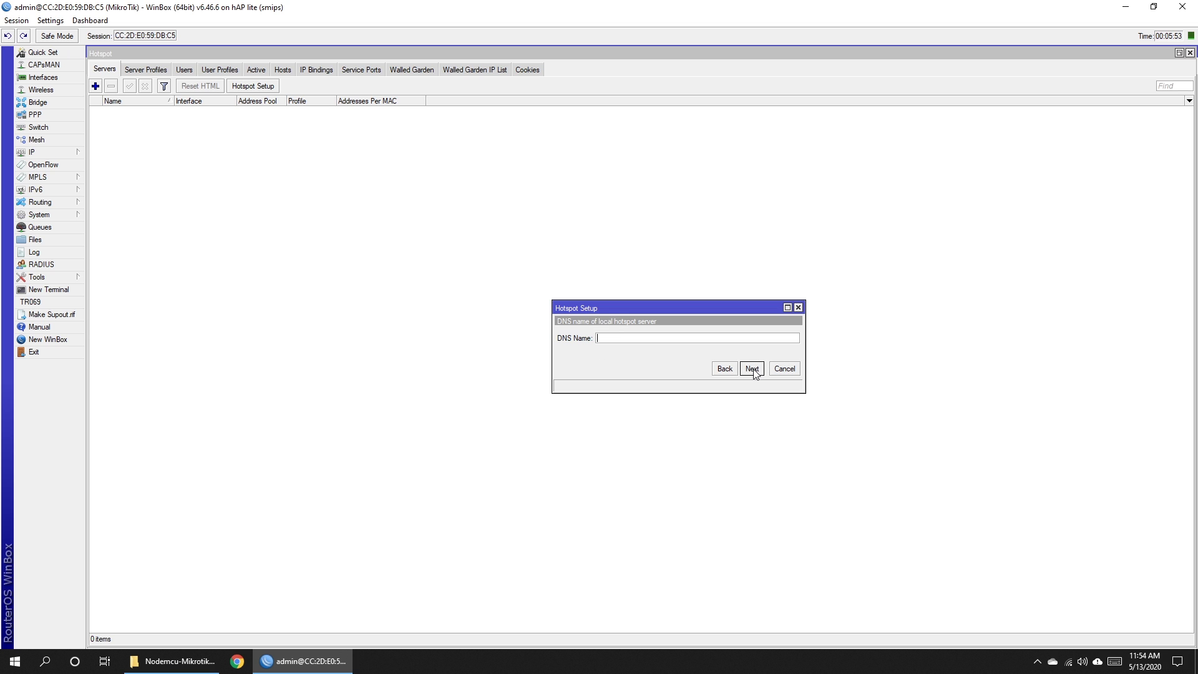
pyautogui.write('coin.nectify')
pyautogui.moveTo(684, 334); pyautogui.dragTo(561, 345)
pyautogui.click(654, 338)
pyautogui.click(753, 370)
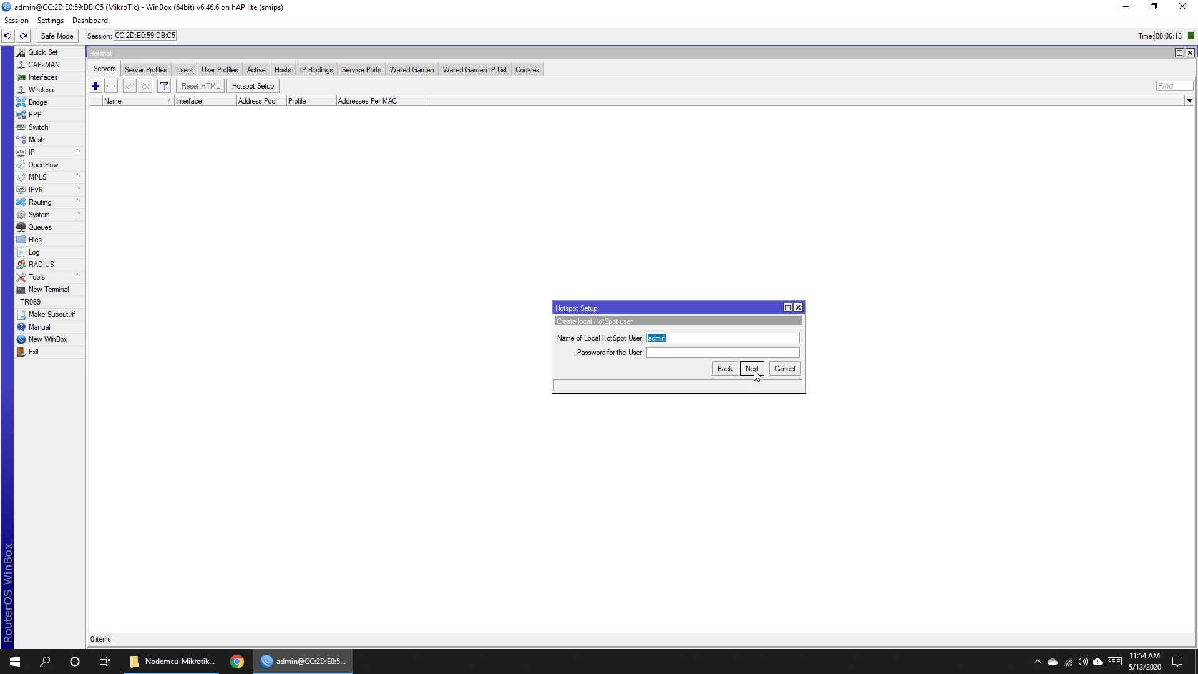
pyautogui.click(753, 369)
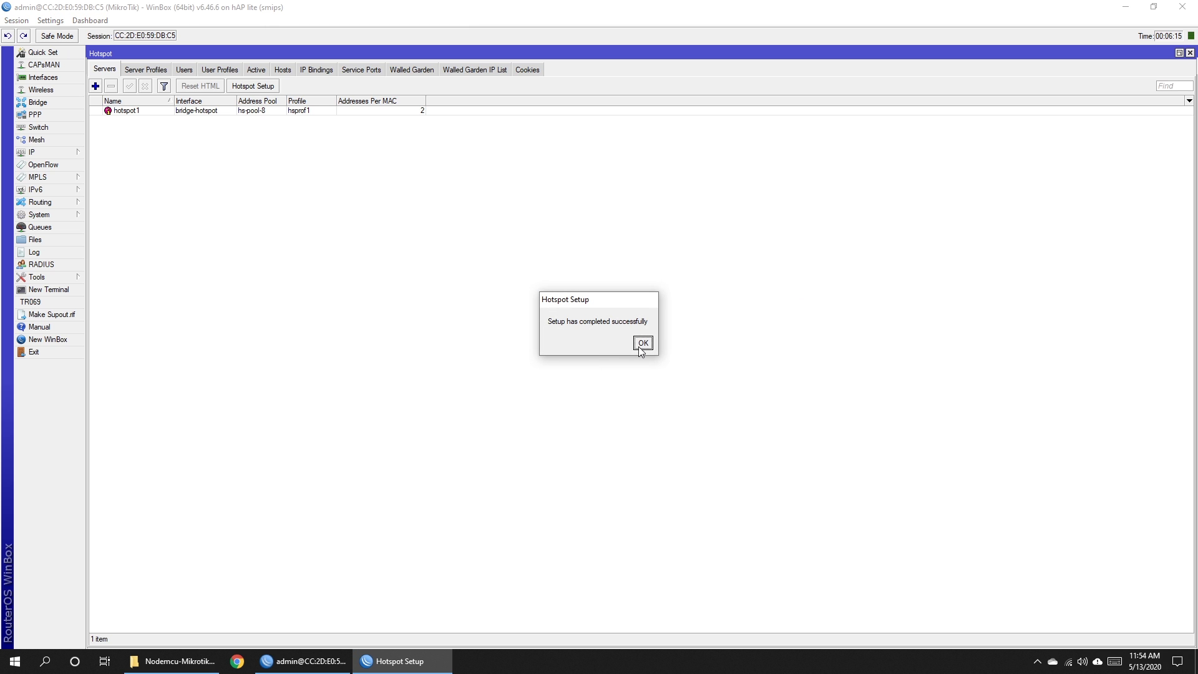
# Change hotspot1's Addresses Per MAC from 2 to 1 and apply it.
pyautogui.click(641, 351)
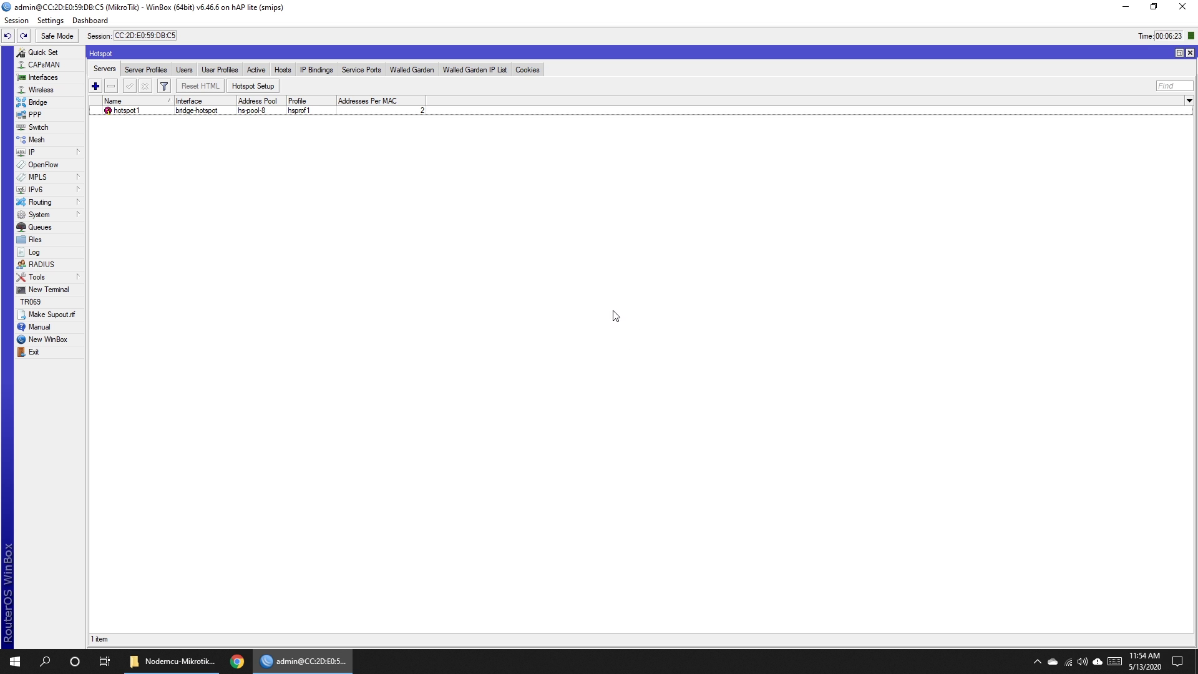
pyautogui.doubleClick(385, 111)
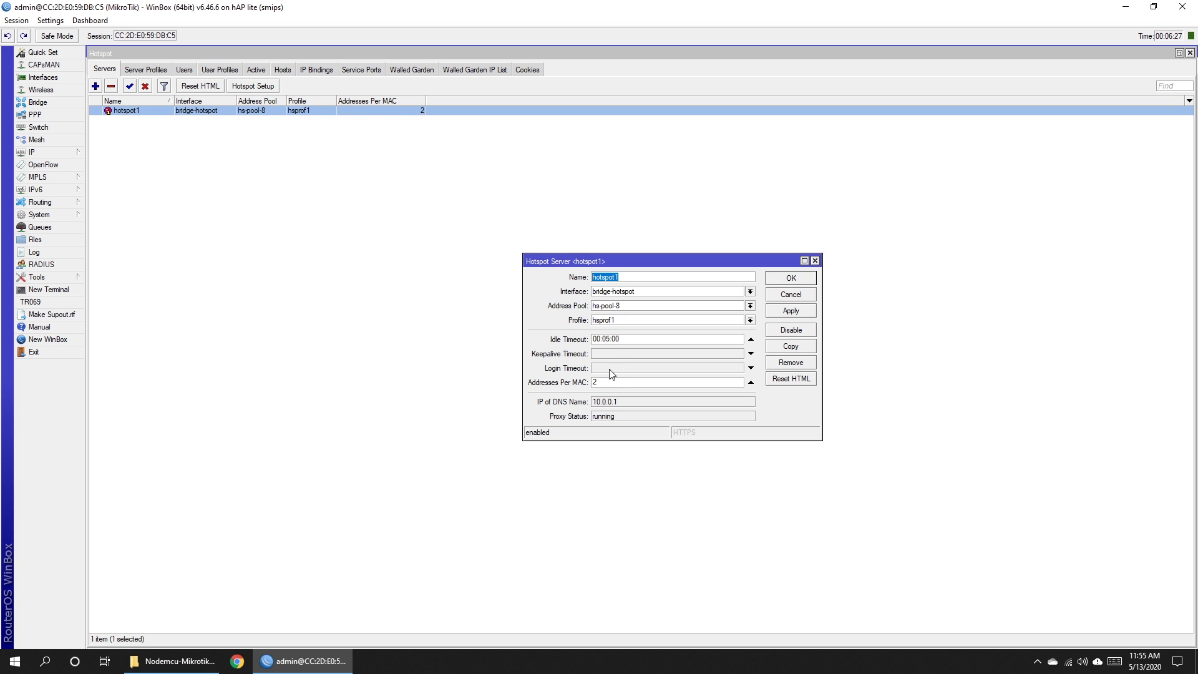
pyautogui.doubleClick(610, 382)
pyautogui.write('1')
pyautogui.click(790, 311)
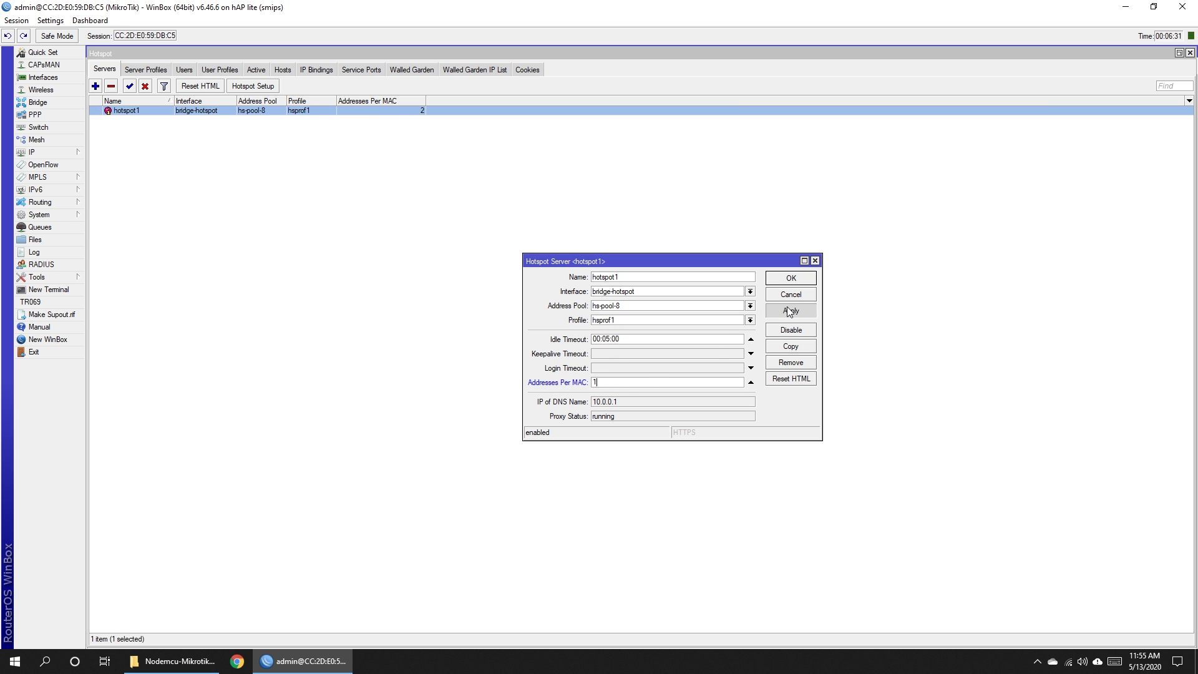
pyautogui.click(792, 294)
pyautogui.click(480, 161)
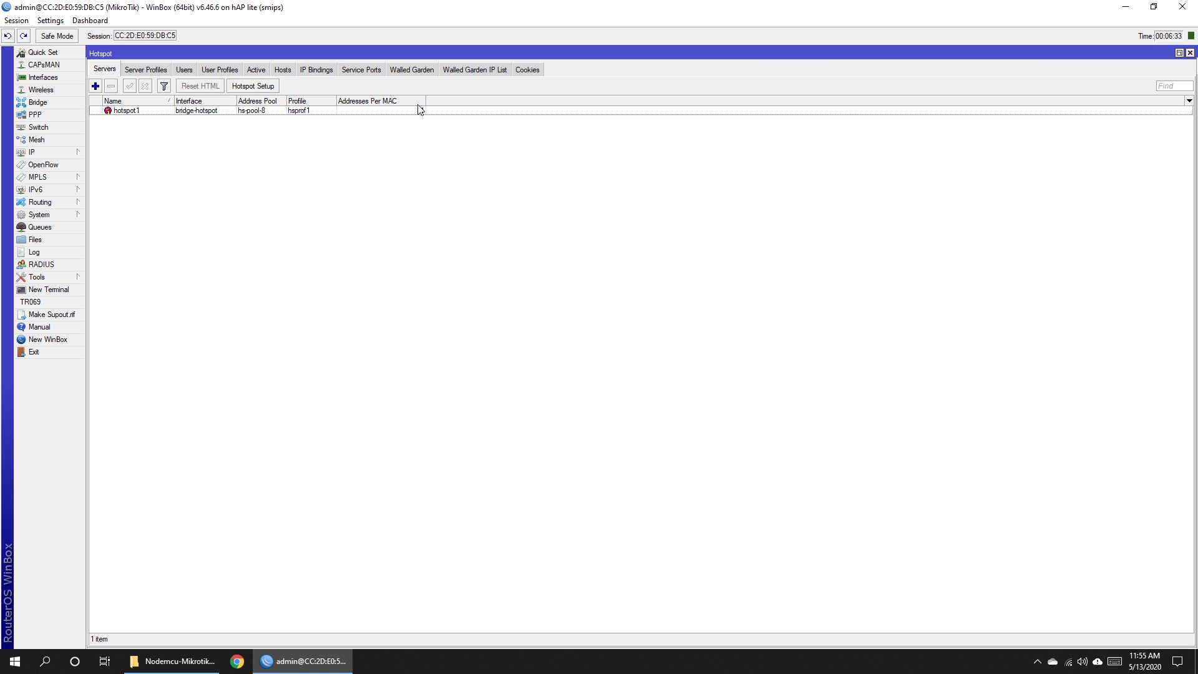
pyautogui.click(421, 112)
pyautogui.click(455, 153)
# Open profile hsprof1 and review its hotspot address 10.0.0.1 and DNS name coin.nectify.
pyautogui.click(152, 69)
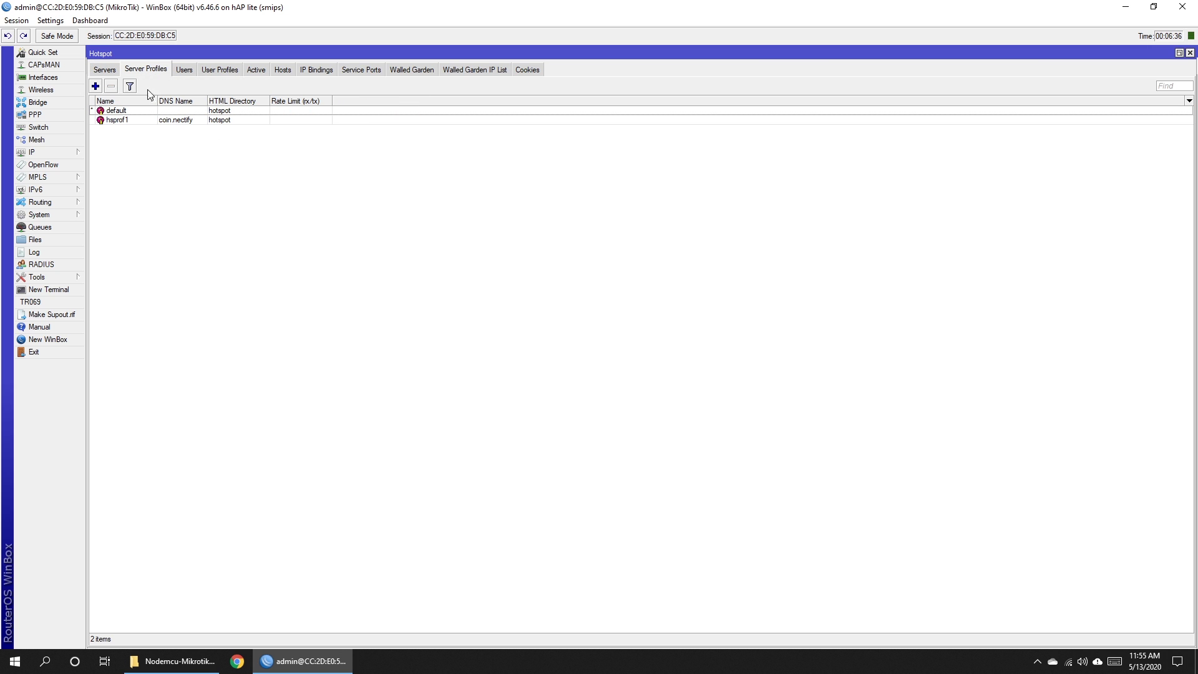
pyautogui.doubleClick(117, 120)
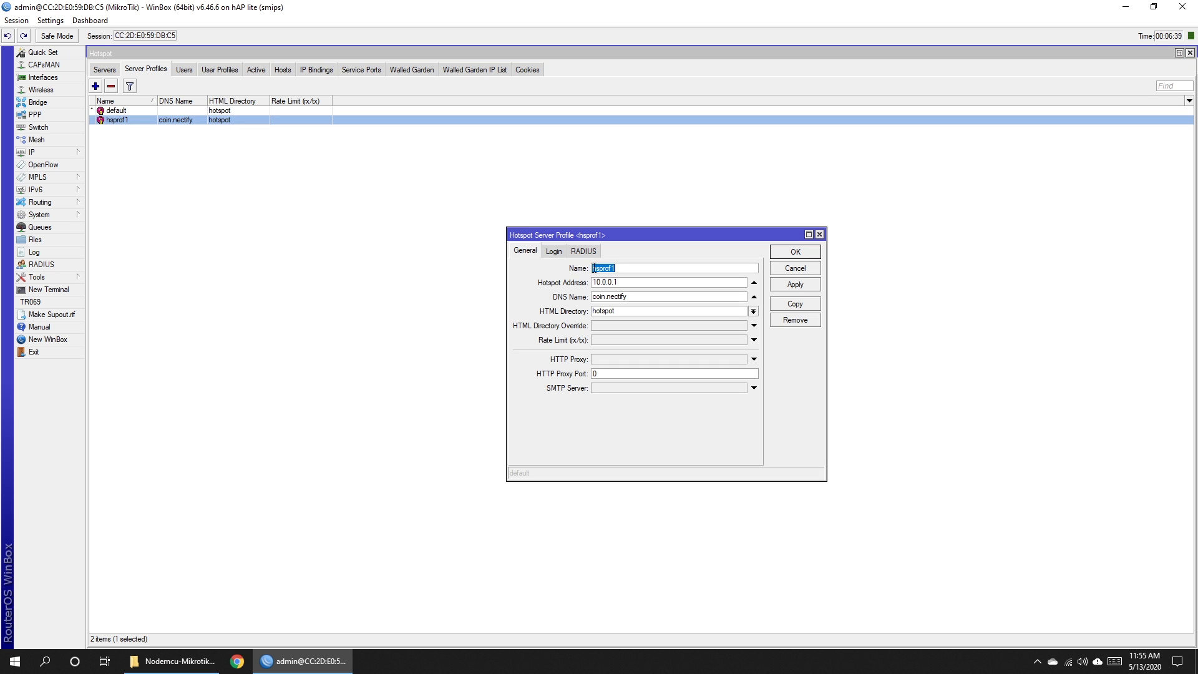
pyautogui.click(627, 269)
pyautogui.click(624, 283)
pyautogui.doubleClick(621, 281)
pyautogui.click(621, 282)
pyautogui.click(631, 297)
pyautogui.doubleClick(628, 297)
pyautogui.press('Tab')
# Enable HTTP PAP and MAC Cookie logins with a 1d HTTP cookie lifetime, and save.
pyautogui.click(553, 252)
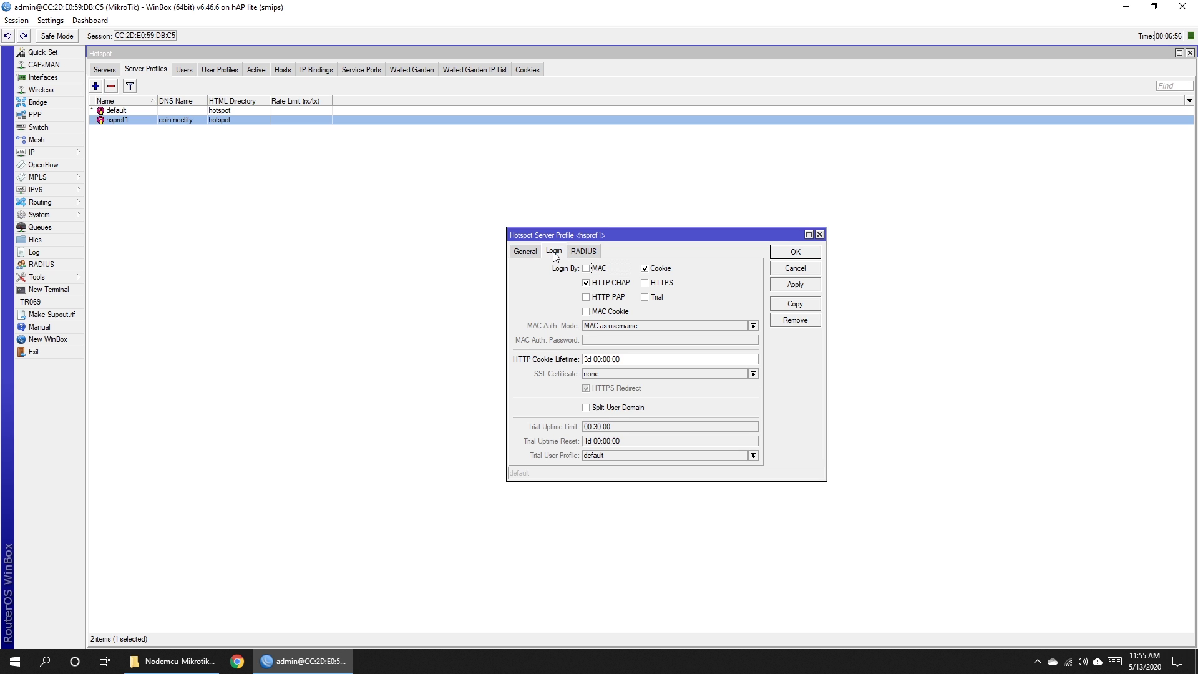
pyautogui.click(586, 298)
pyautogui.click(586, 311)
pyautogui.click(584, 360)
pyautogui.write('1')
pyautogui.click(797, 287)
pyautogui.click(796, 253)
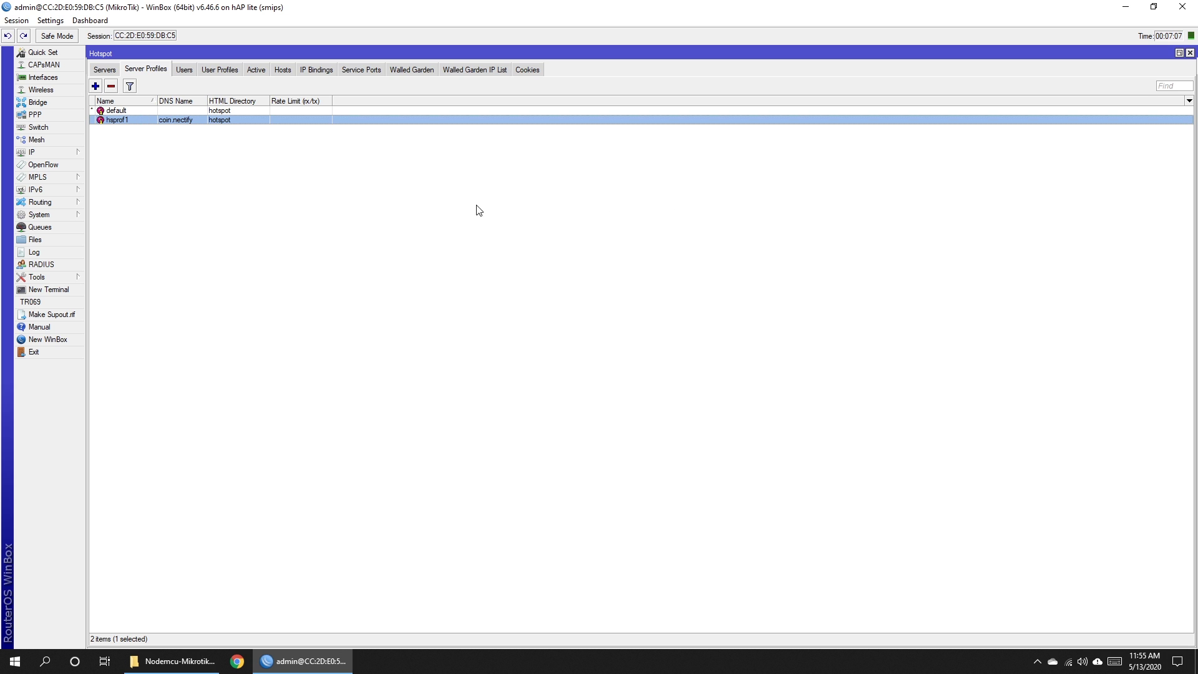
pyautogui.click(462, 215)
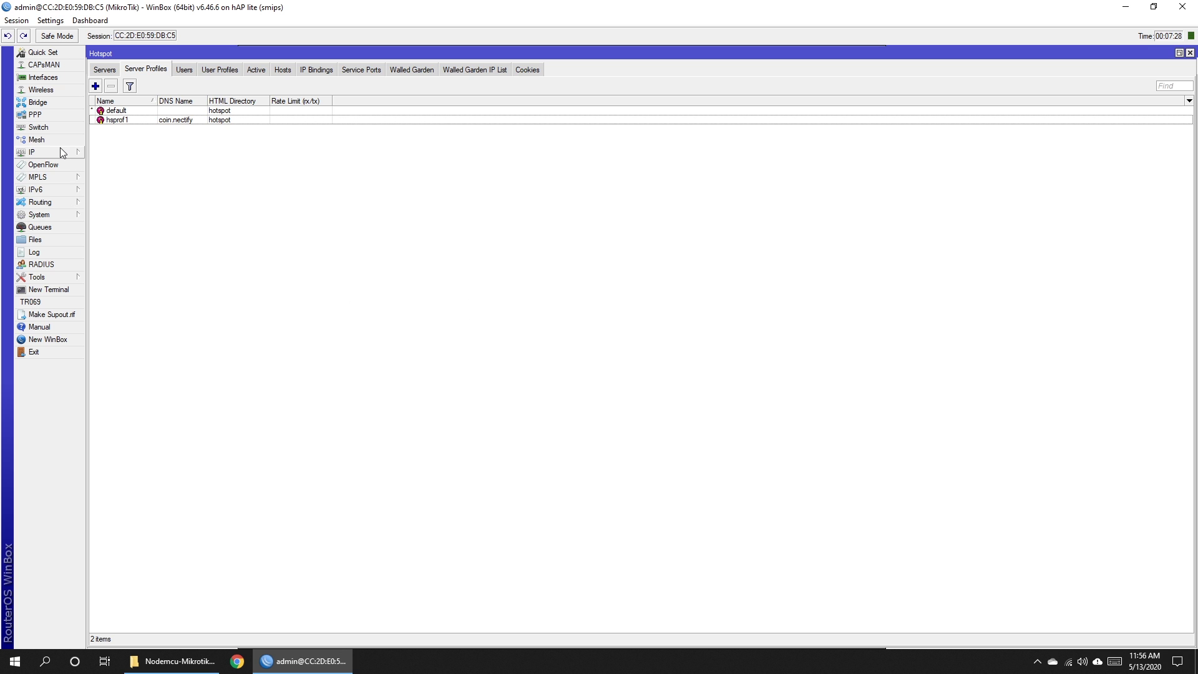
# Rename the IP pool hs-pool-8 to hotspot-pool under IP > Pool.
pyautogui.click(61, 150)
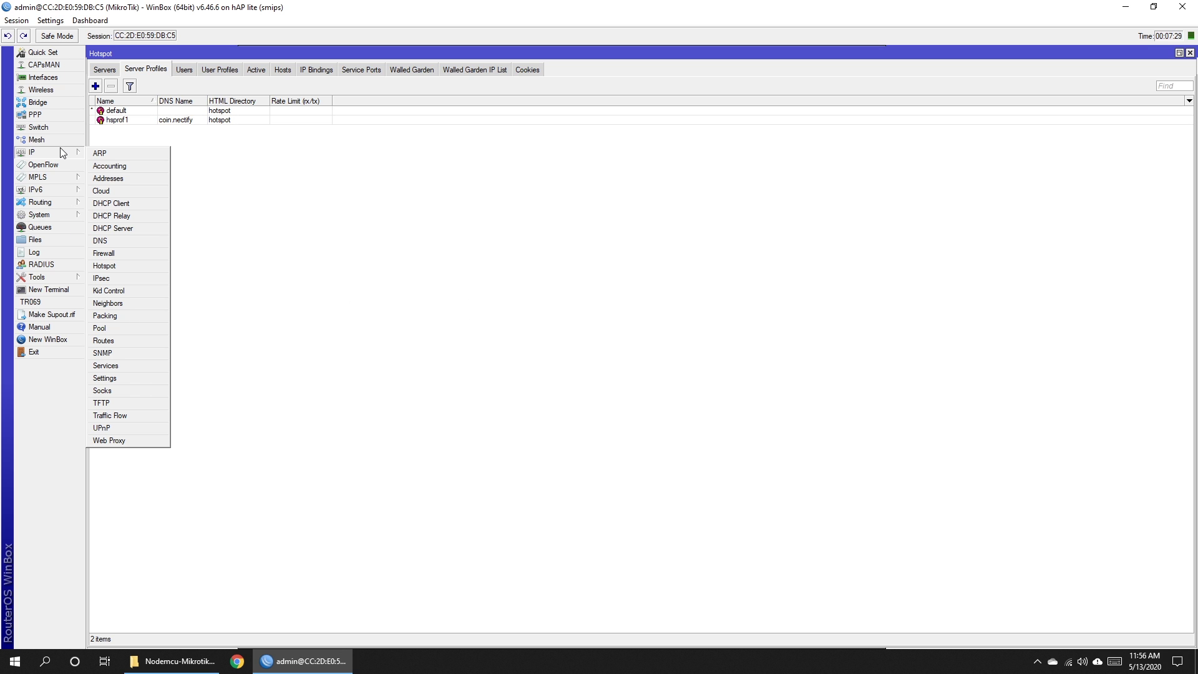
pyautogui.click(110, 327)
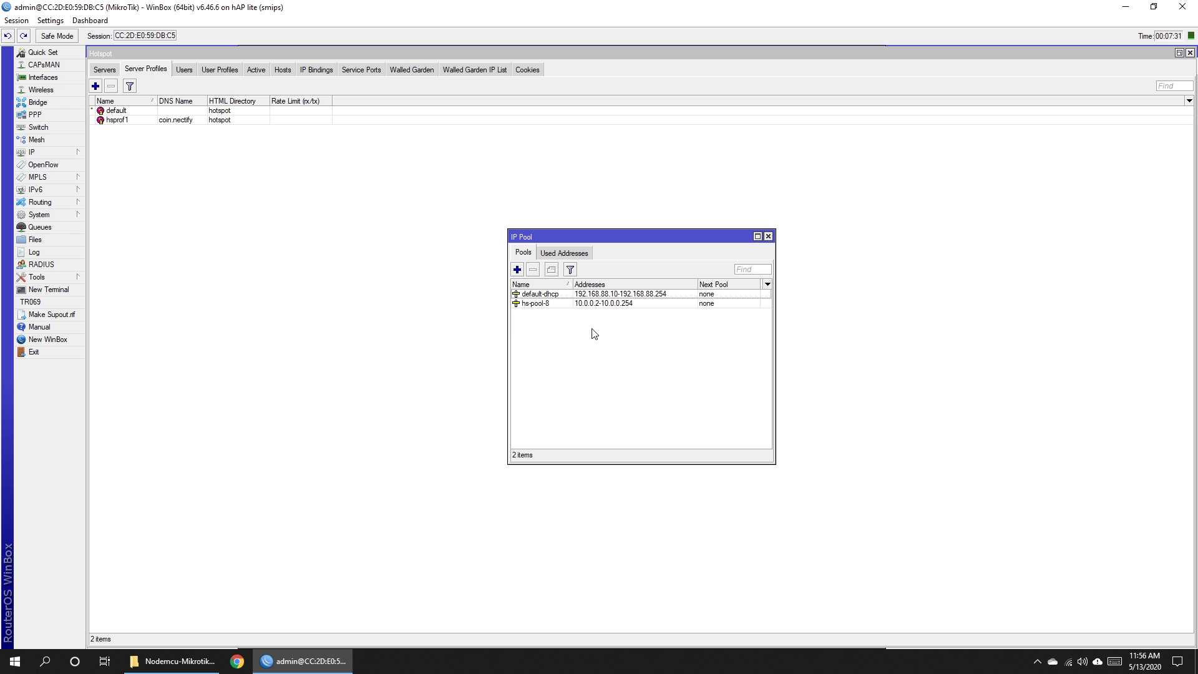
pyautogui.click(538, 304)
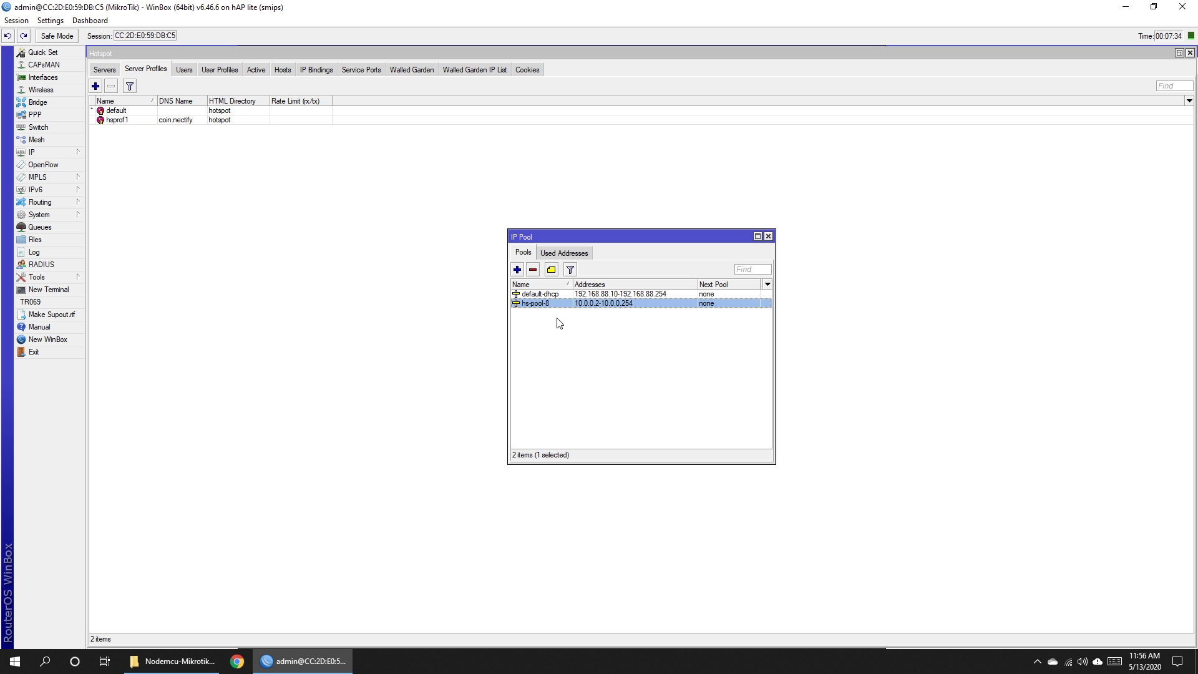
pyautogui.doubleClick(545, 306)
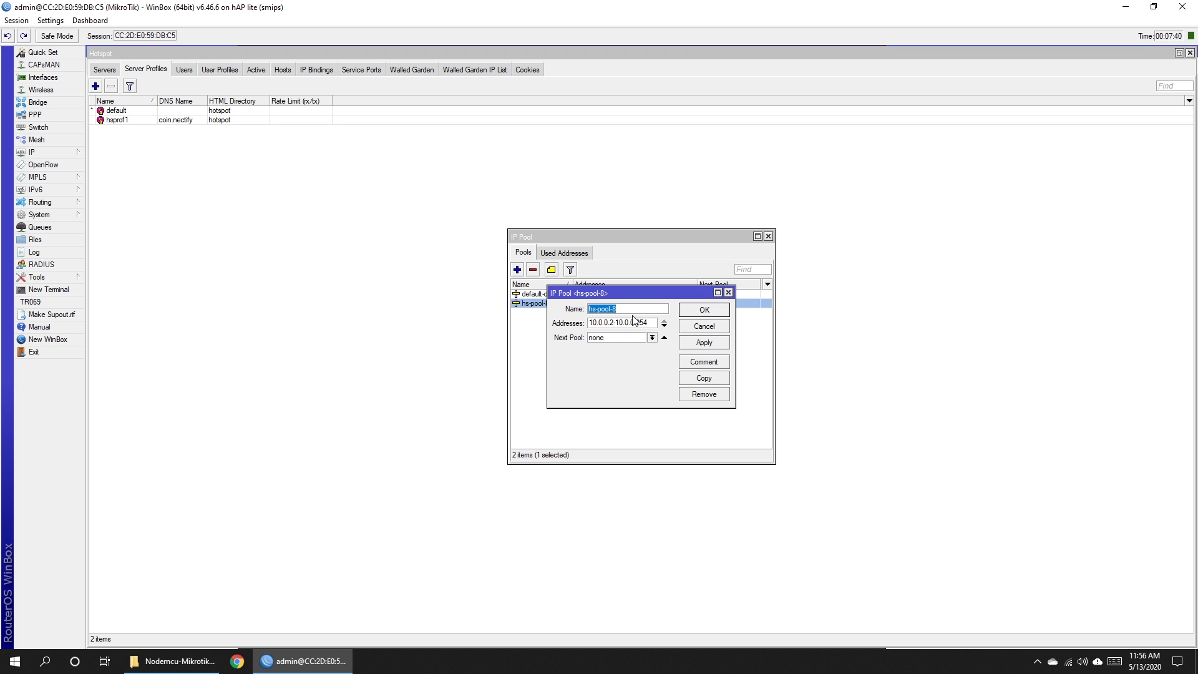
pyautogui.write('hotspot-poo')
pyautogui.click(703, 343)
pyautogui.press('Return')
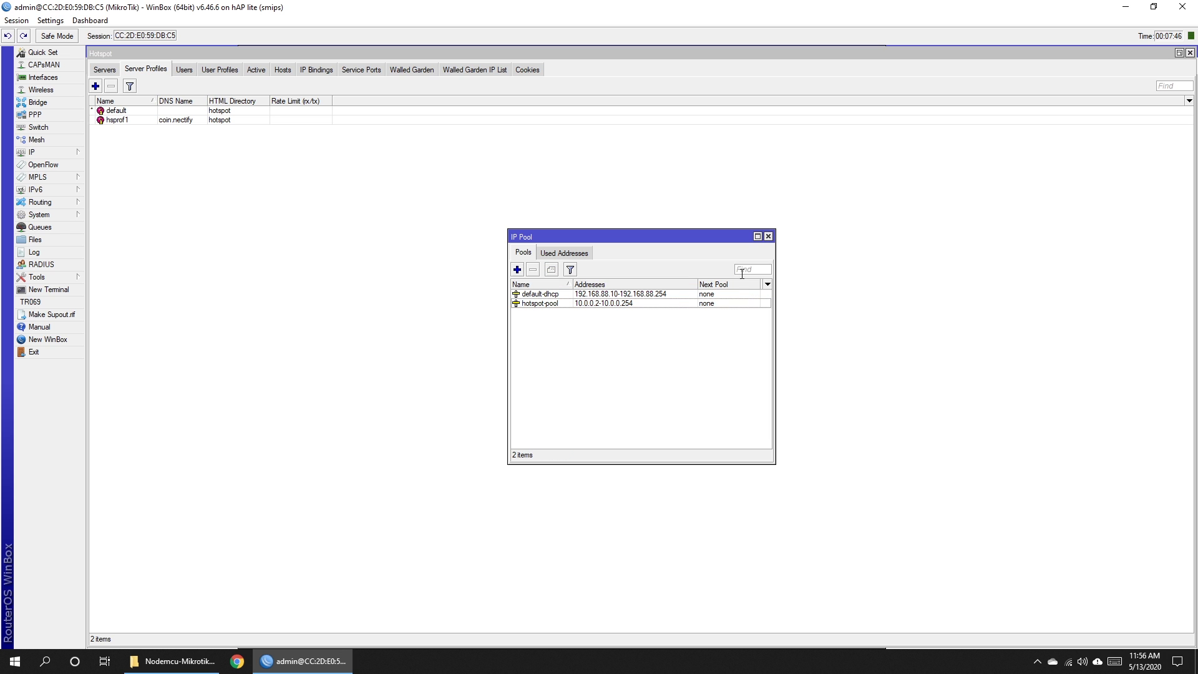
pyautogui.click(768, 236)
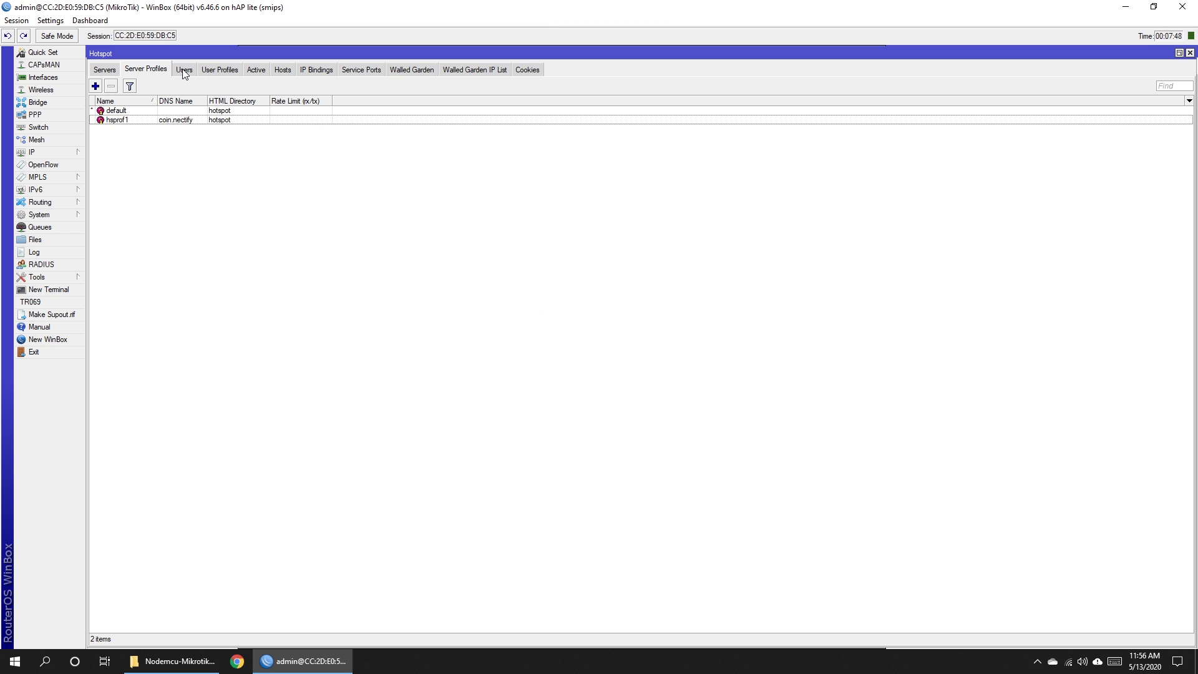
# Create user profile RATE1 with address pool hotspot-pool and Add MAC Cookie off.
pyautogui.click(216, 69)
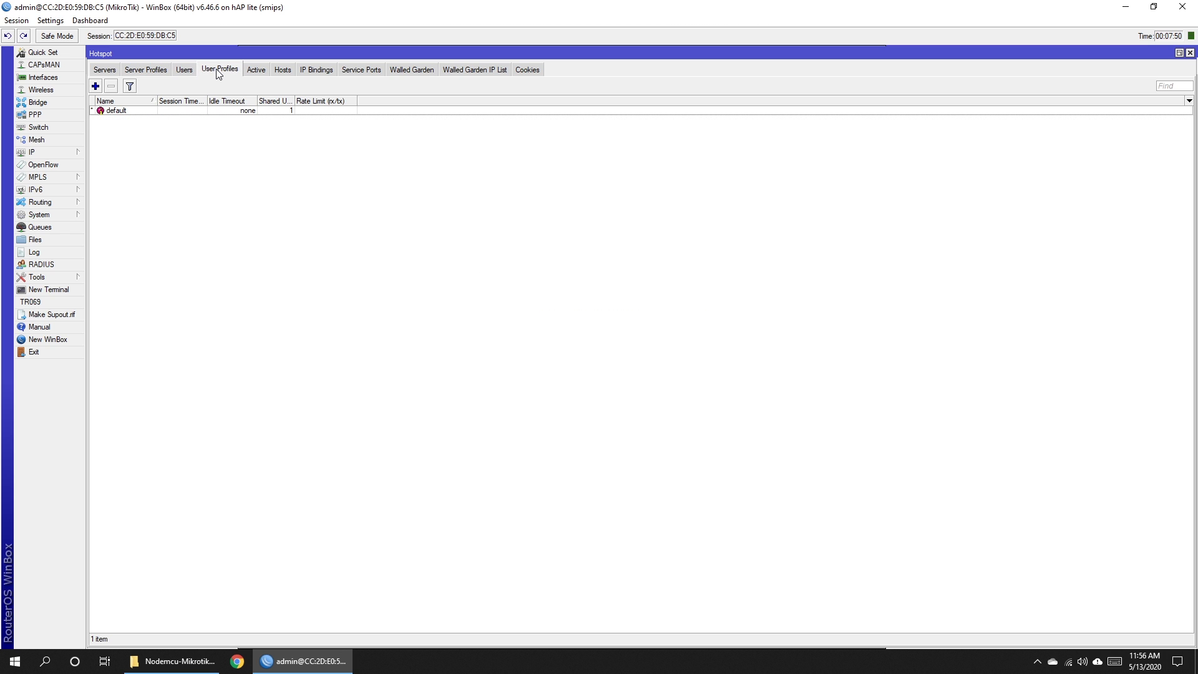
pyautogui.click(95, 86)
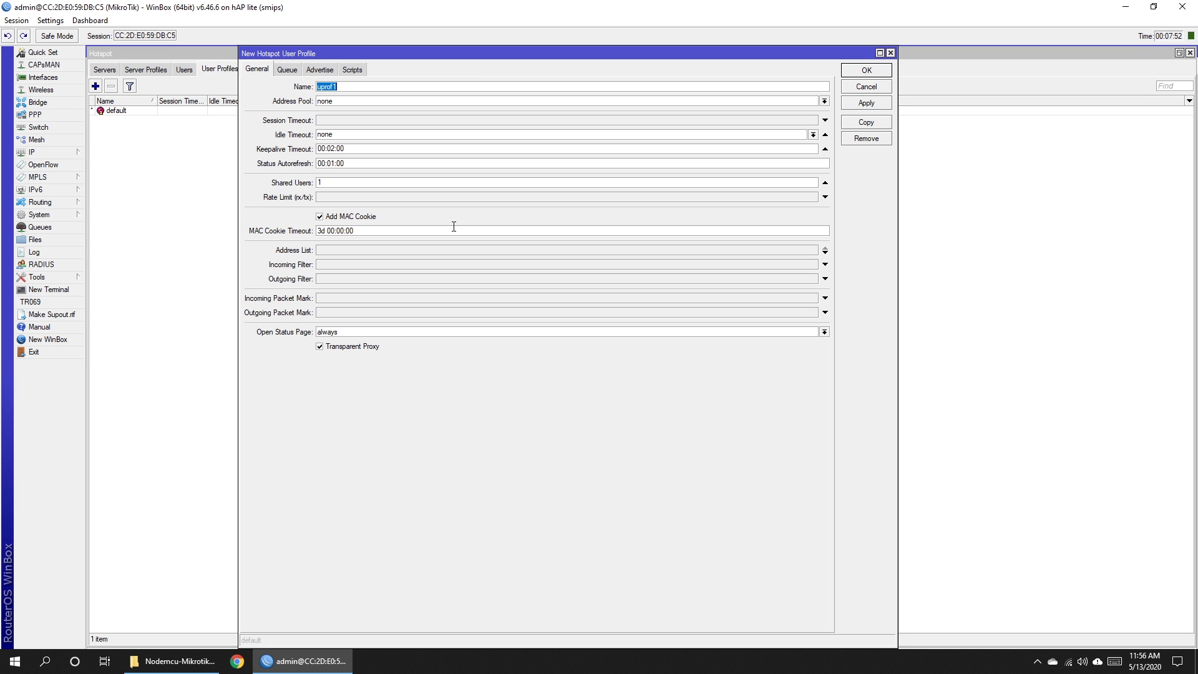
pyautogui.write('RATE1')
pyautogui.click(357, 101)
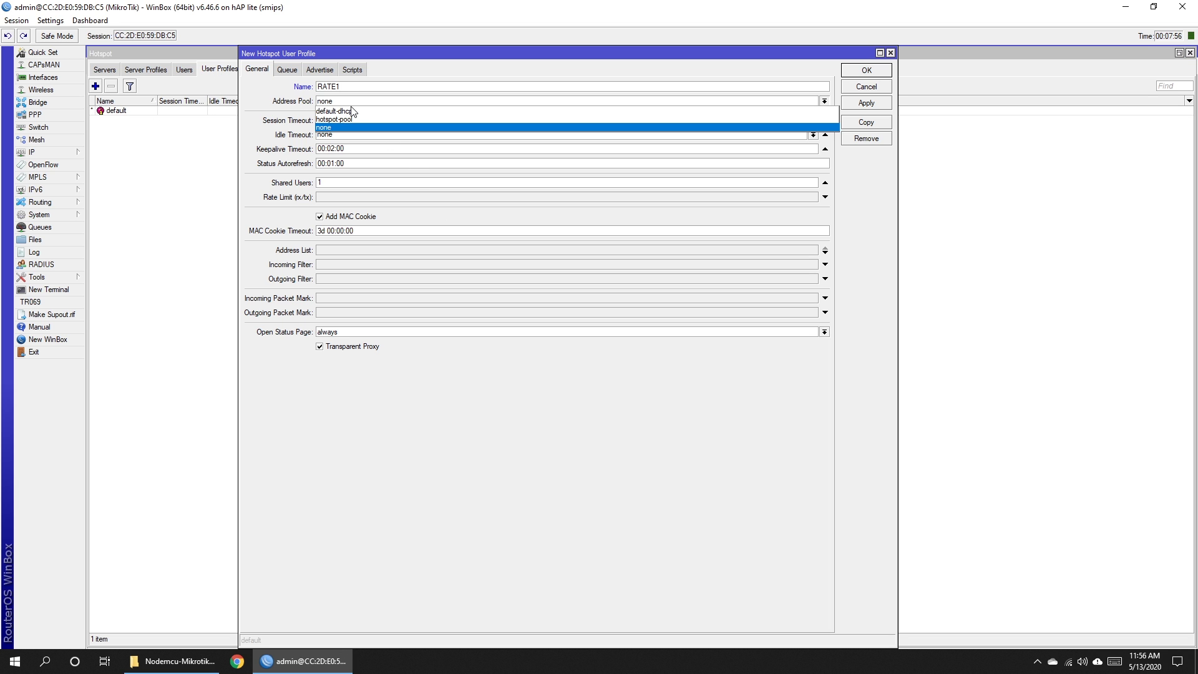
pyautogui.click(340, 120)
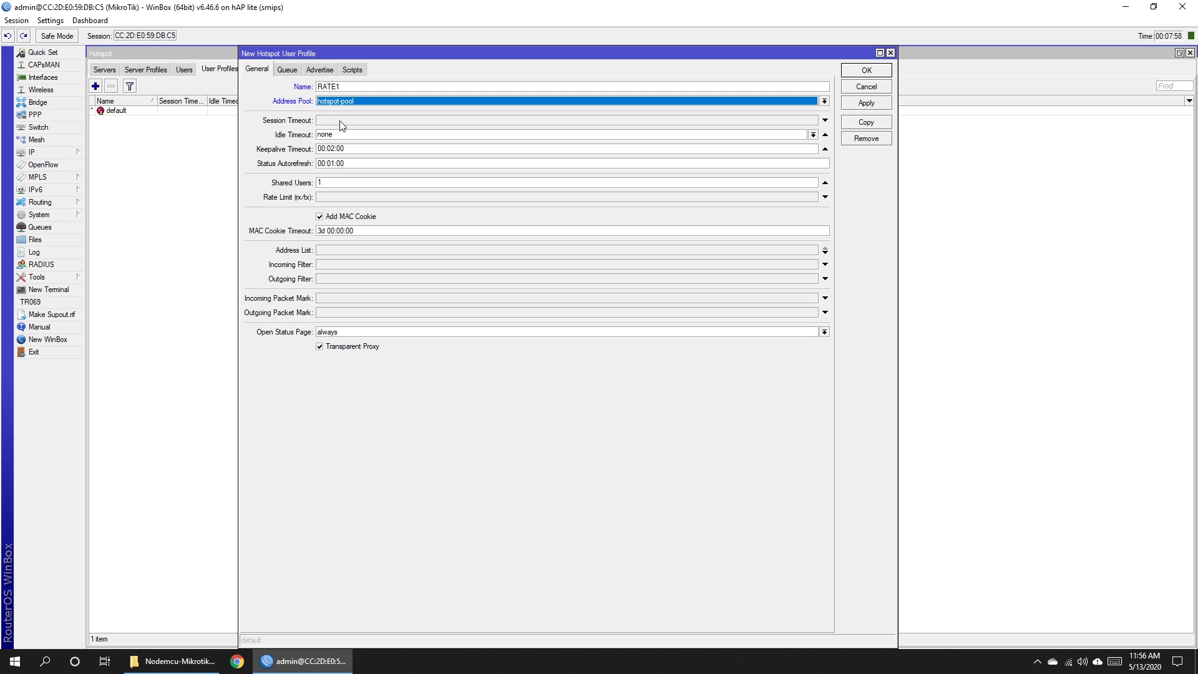
pyautogui.click(320, 217)
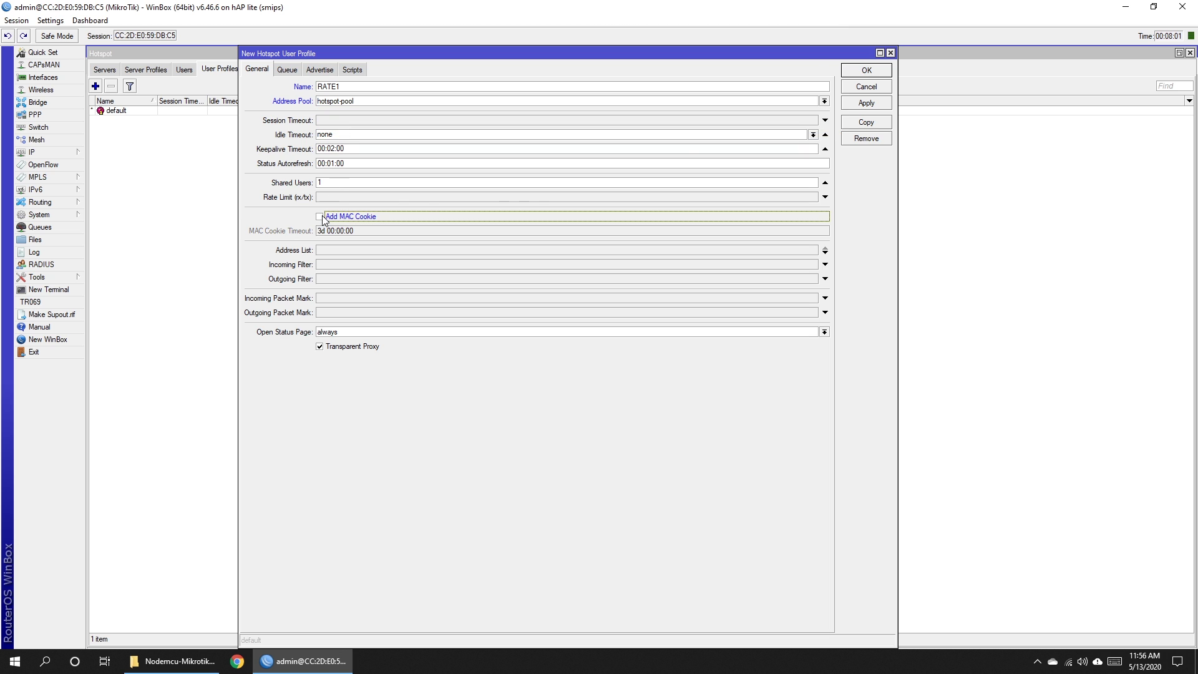
pyautogui.click(866, 104)
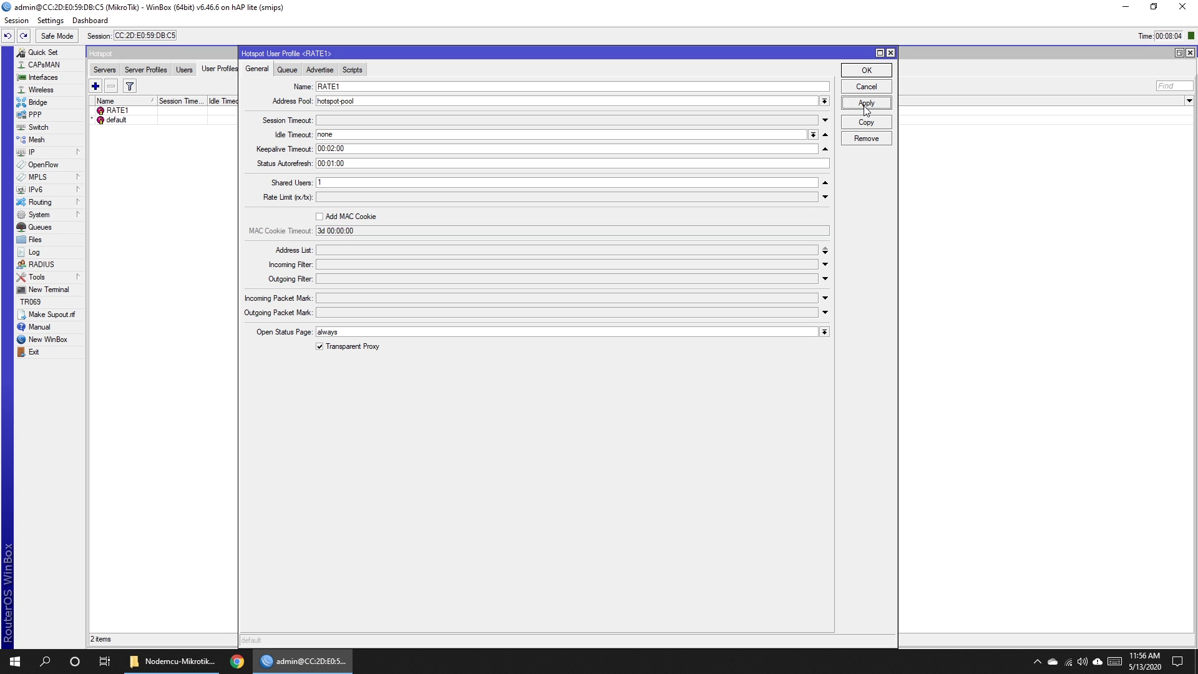
pyautogui.click(866, 71)
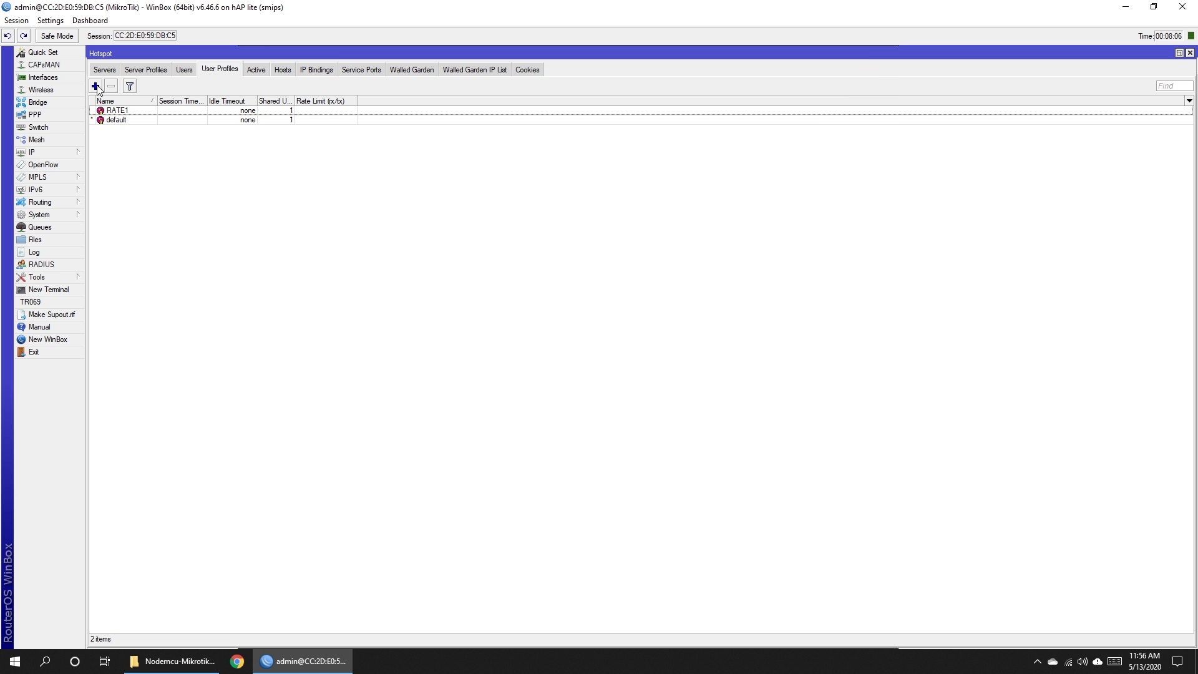
# Create user profile RATE2 with address pool hotspot-pool and Add MAC Cookie off.
pyautogui.click(96, 86)
pyautogui.write('RATE')
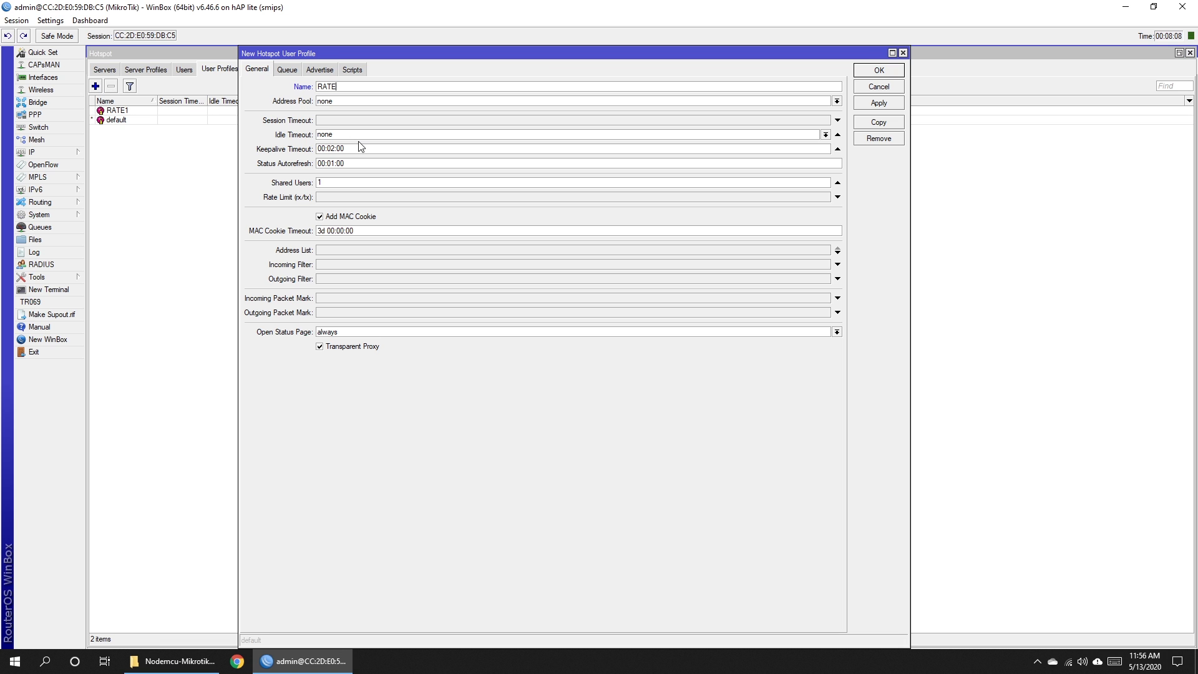
pyautogui.write('2')
pyautogui.click(331, 105)
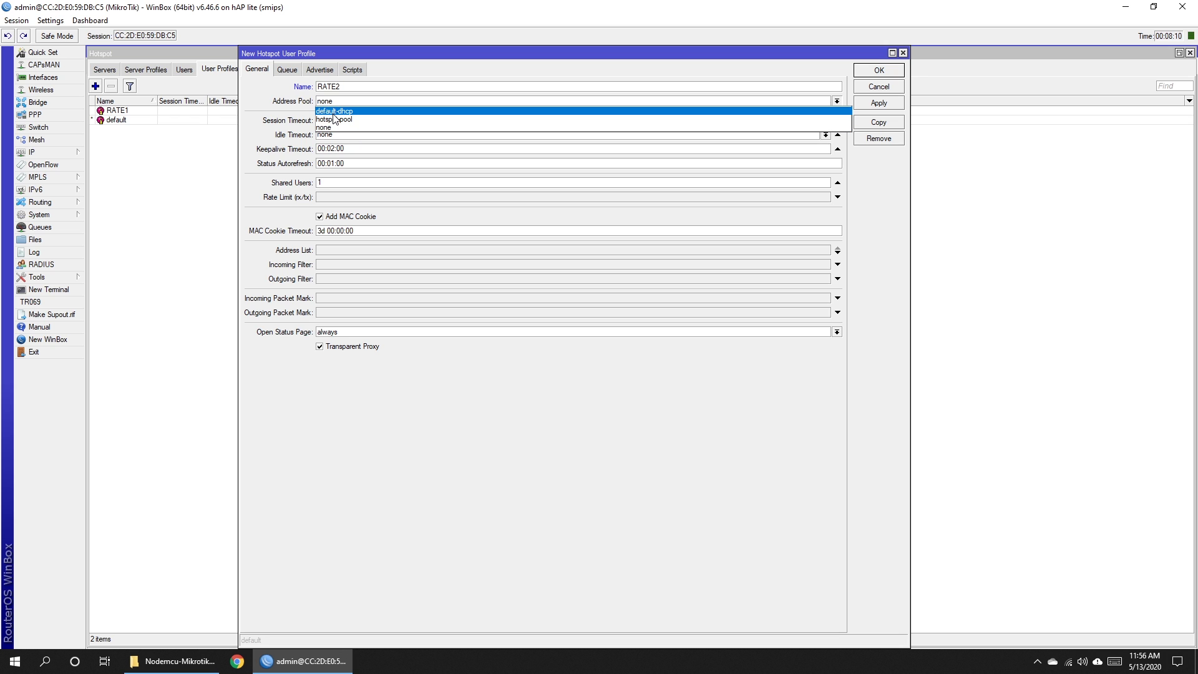
pyautogui.click(336, 121)
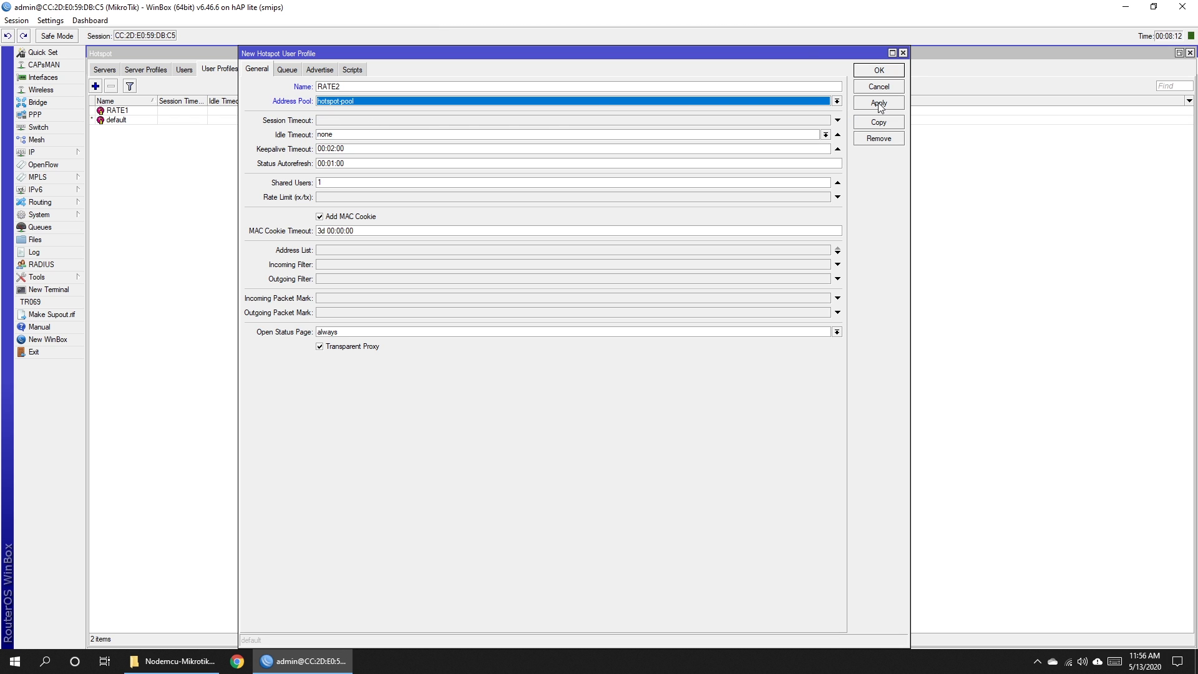
pyautogui.click(319, 217)
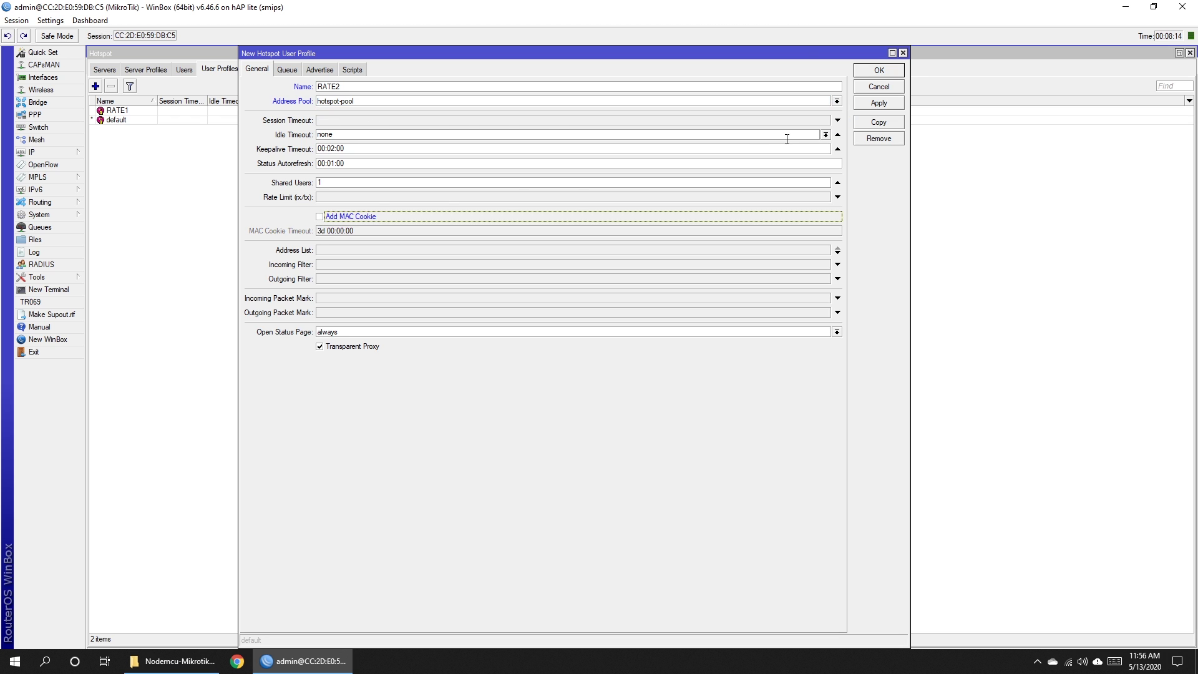
pyautogui.click(878, 103)
pyautogui.click(879, 70)
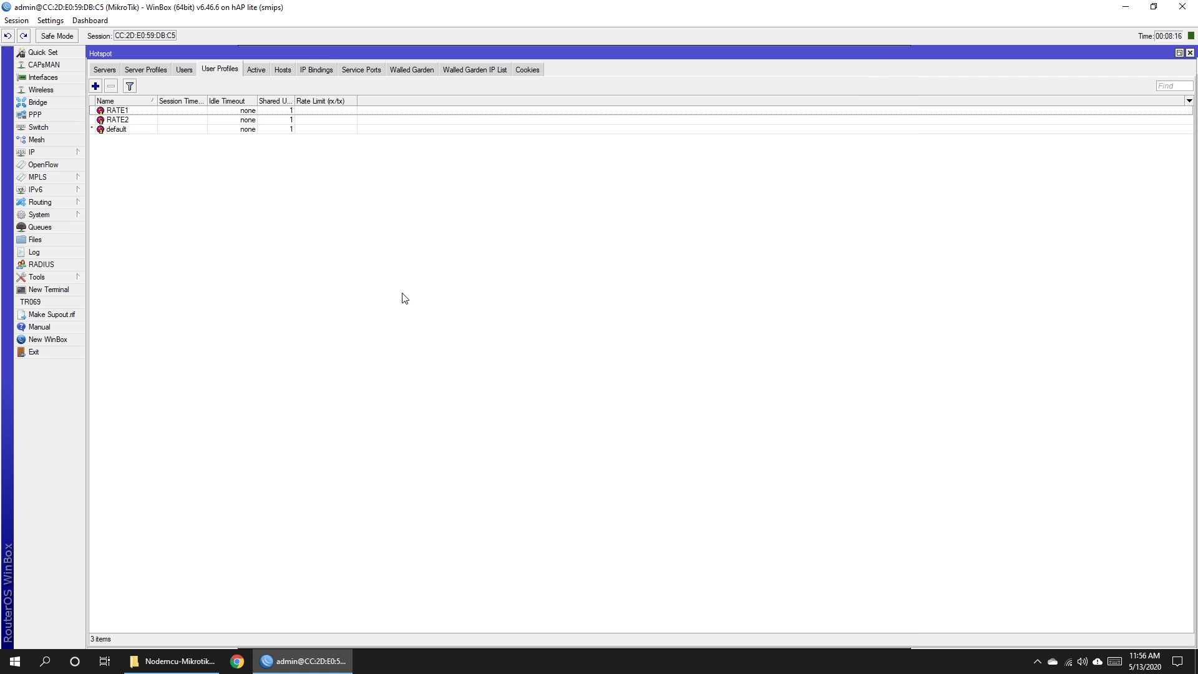
# Create user profile RATE3 with address pool hotspot-pool and Add MAC Cookie off.
pyautogui.click(96, 86)
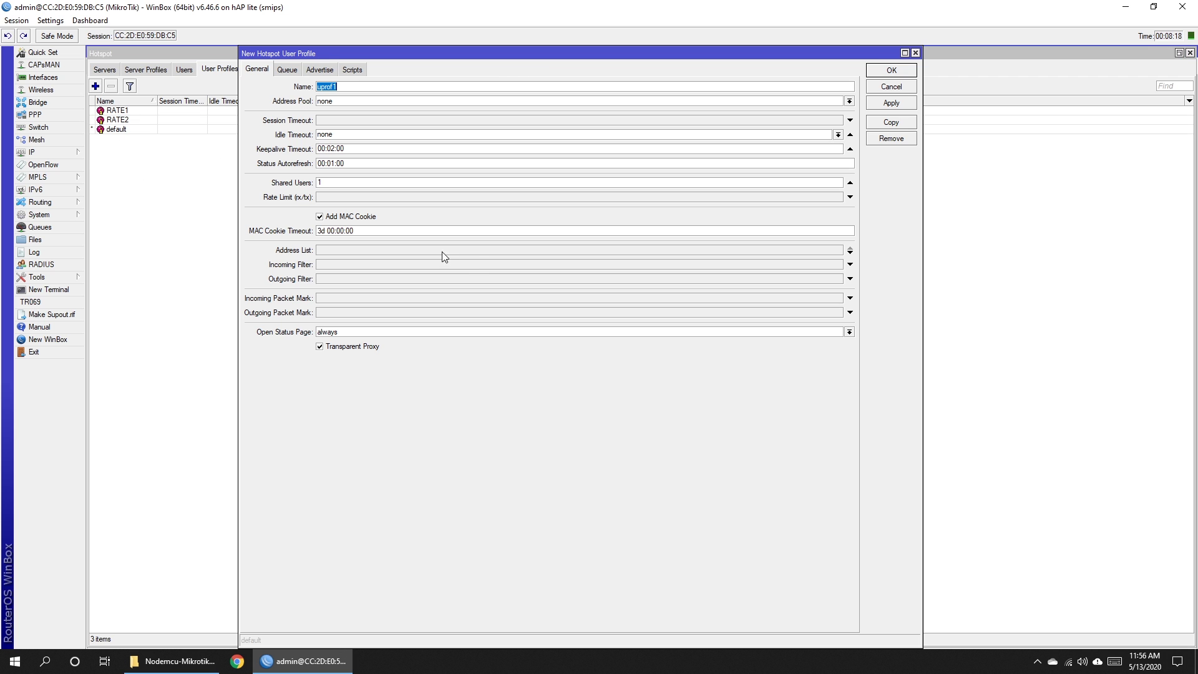
pyautogui.write('RATE3')
pyautogui.click(346, 101)
pyautogui.click(339, 119)
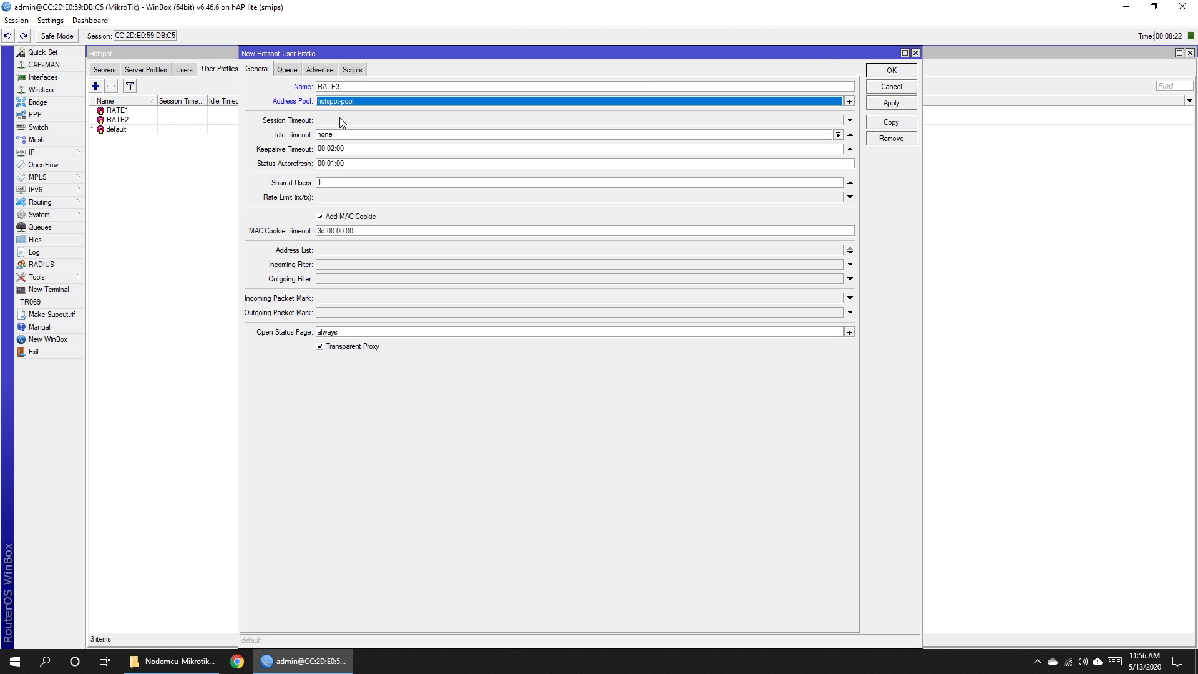
pyautogui.click(321, 217)
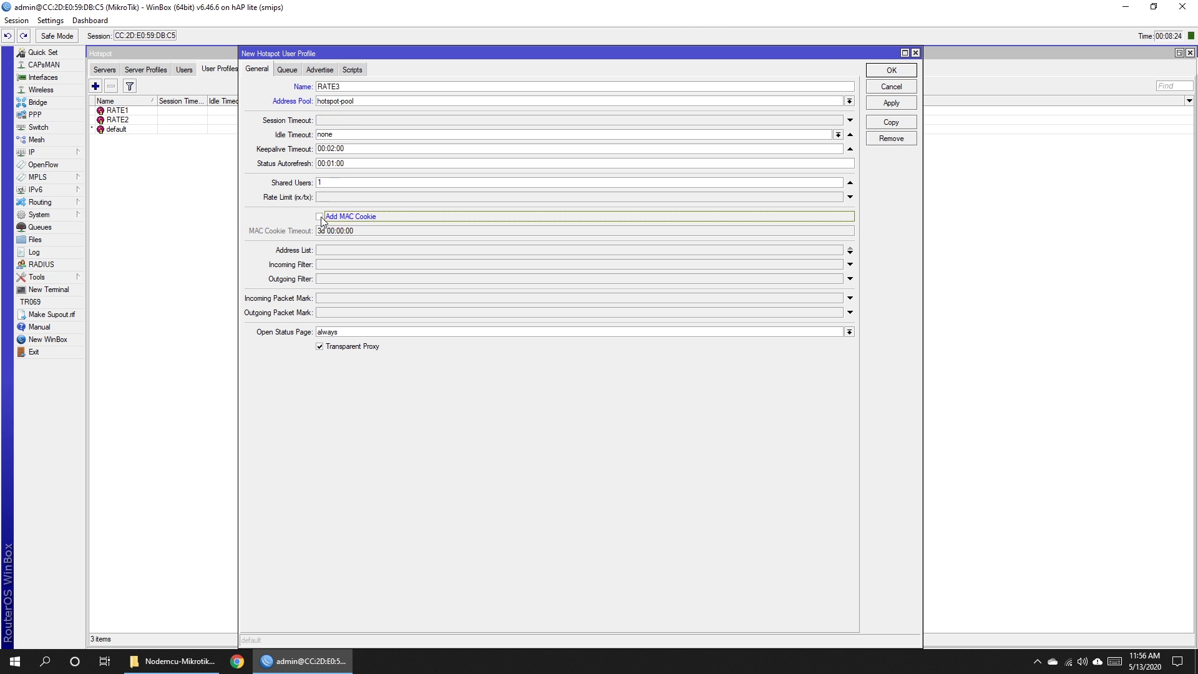
pyautogui.click(888, 106)
pyautogui.click(892, 76)
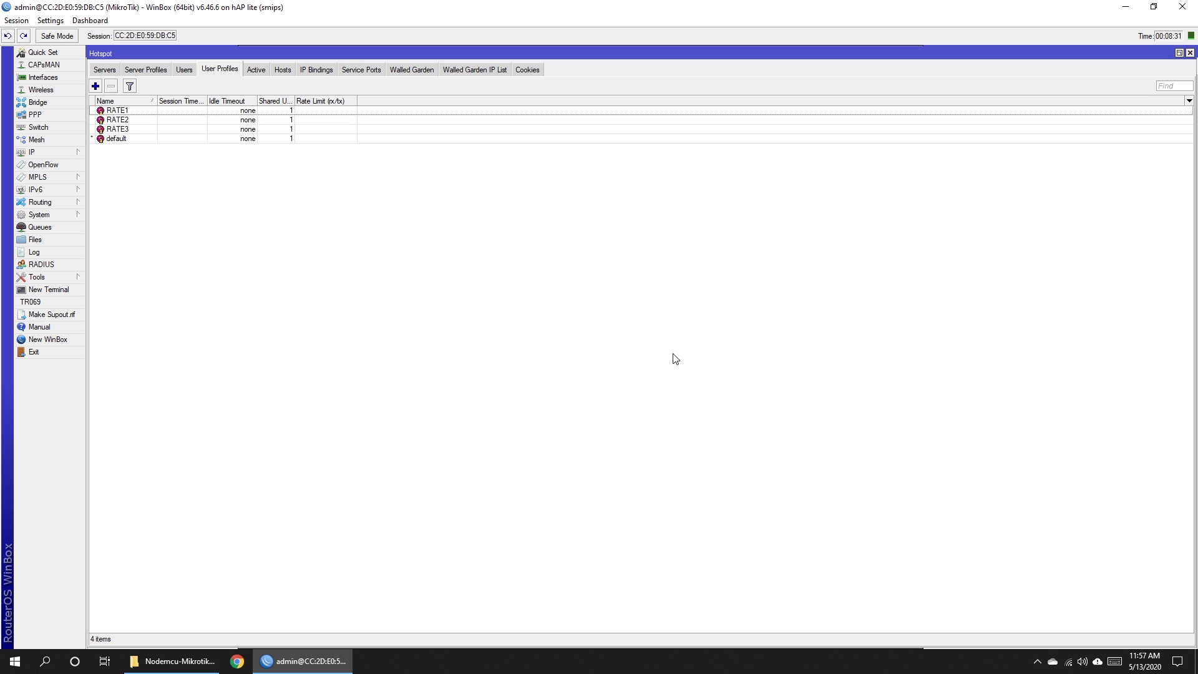
# Open the auto delete user script in Notepad and copy all of its text.
pyautogui.hotkey('alt', 'Tab')
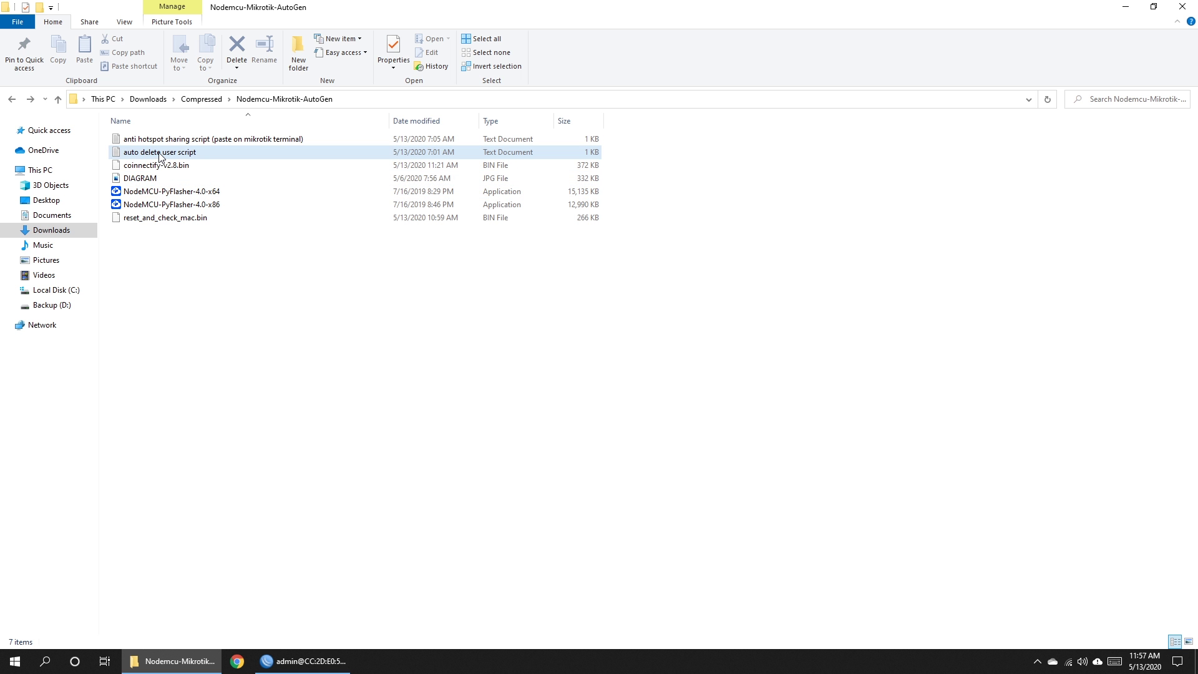
pyautogui.doubleClick(160, 153)
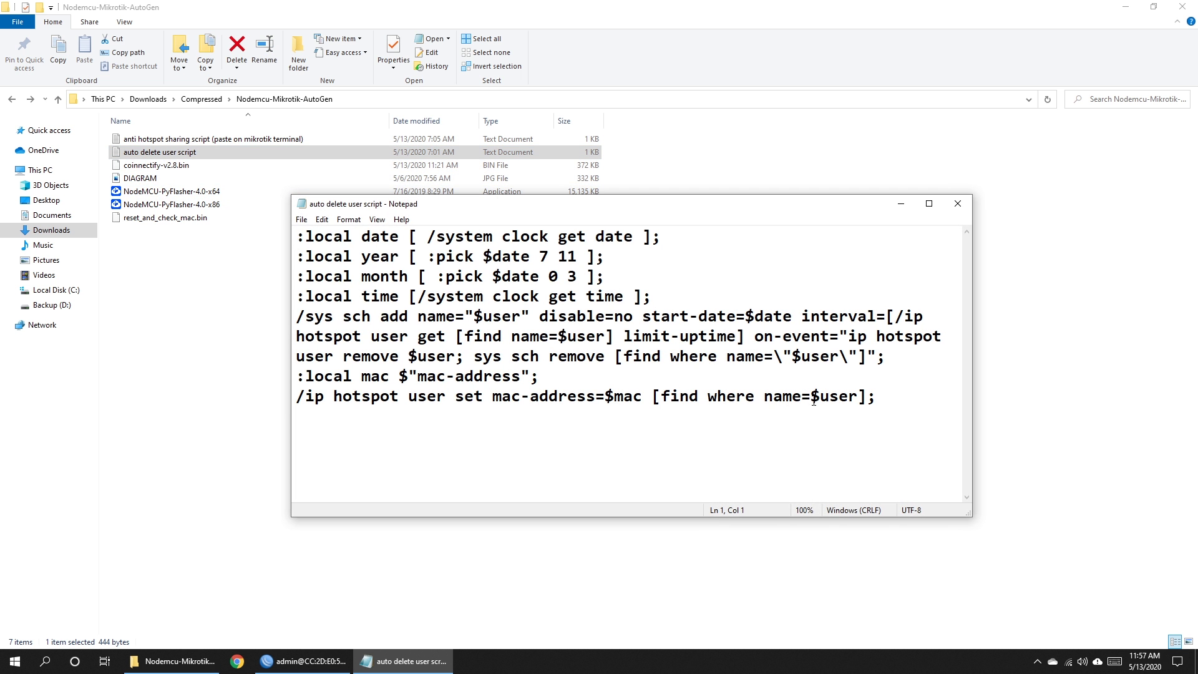
pyautogui.moveTo(876, 398); pyautogui.dragTo(250, 232)
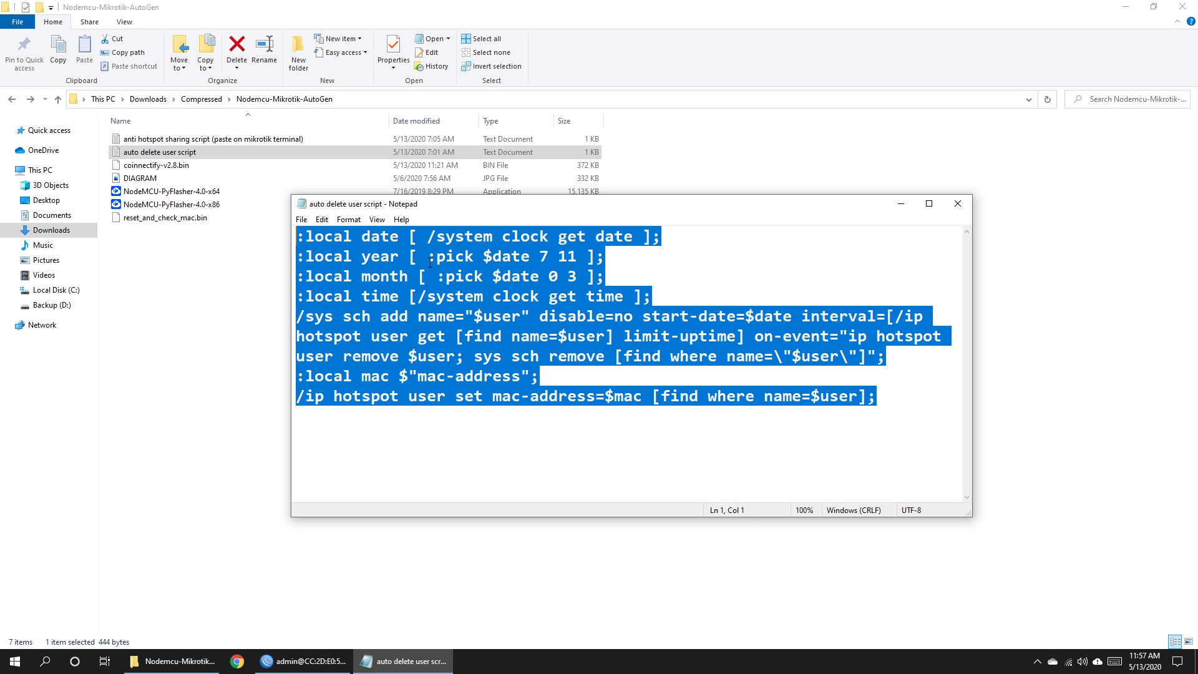
pyautogui.rightClick(436, 270)
pyautogui.click(459, 310)
pyautogui.click(302, 661)
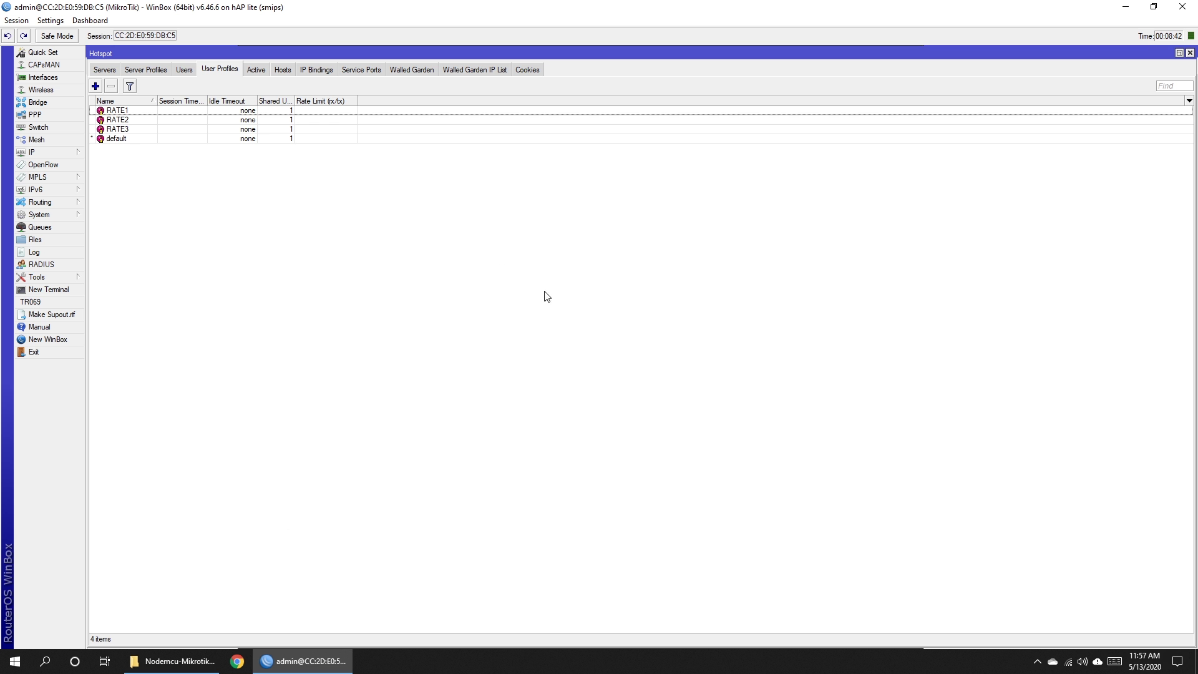
# Paste the auto delete script into RATE1's On Login script and save.
pyautogui.doubleClick(128, 111)
pyautogui.click(352, 70)
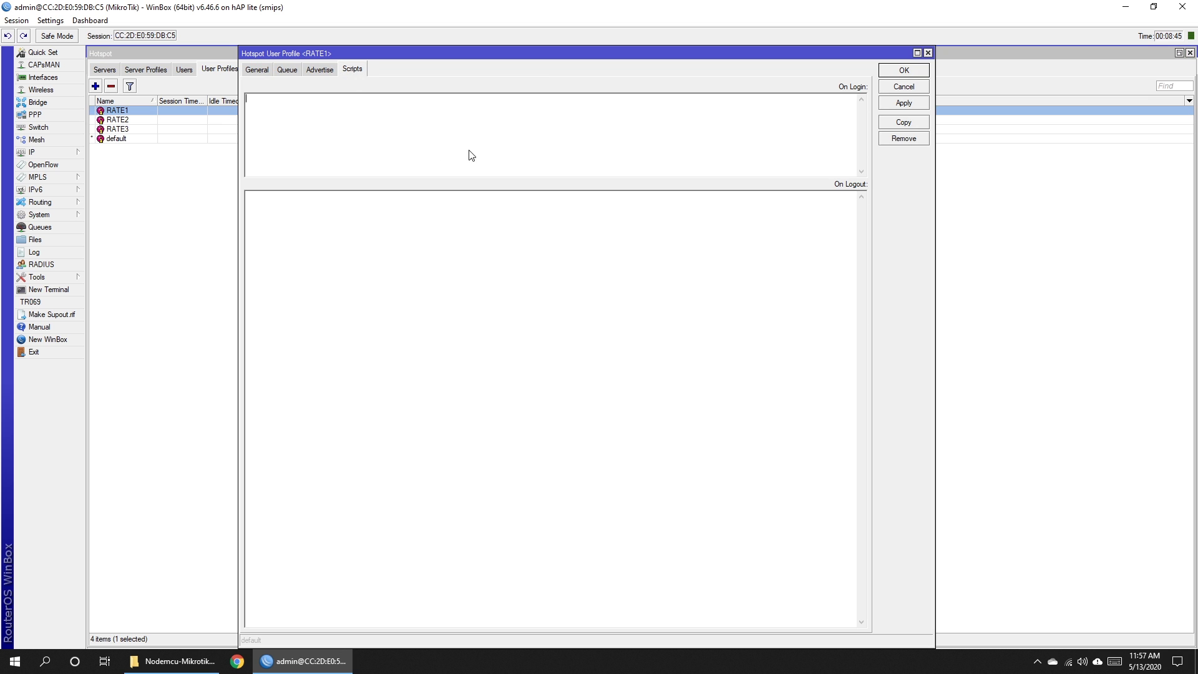
pyautogui.rightClick(390, 125)
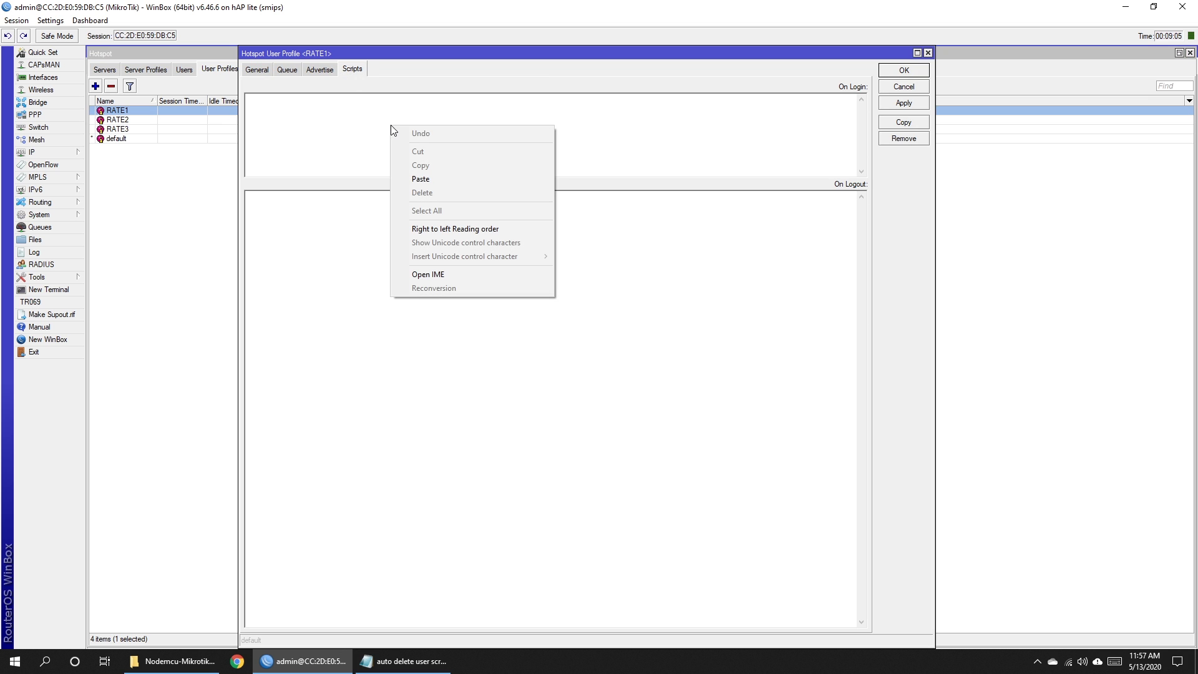
pyautogui.click(425, 179)
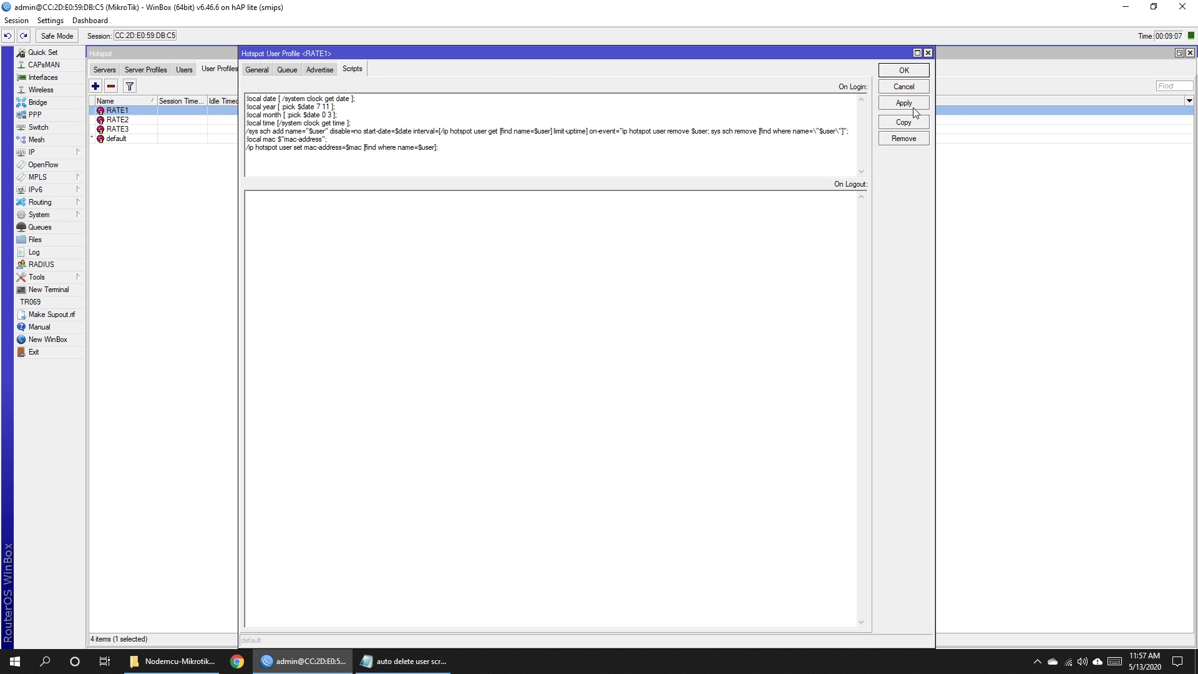
pyautogui.click(904, 70)
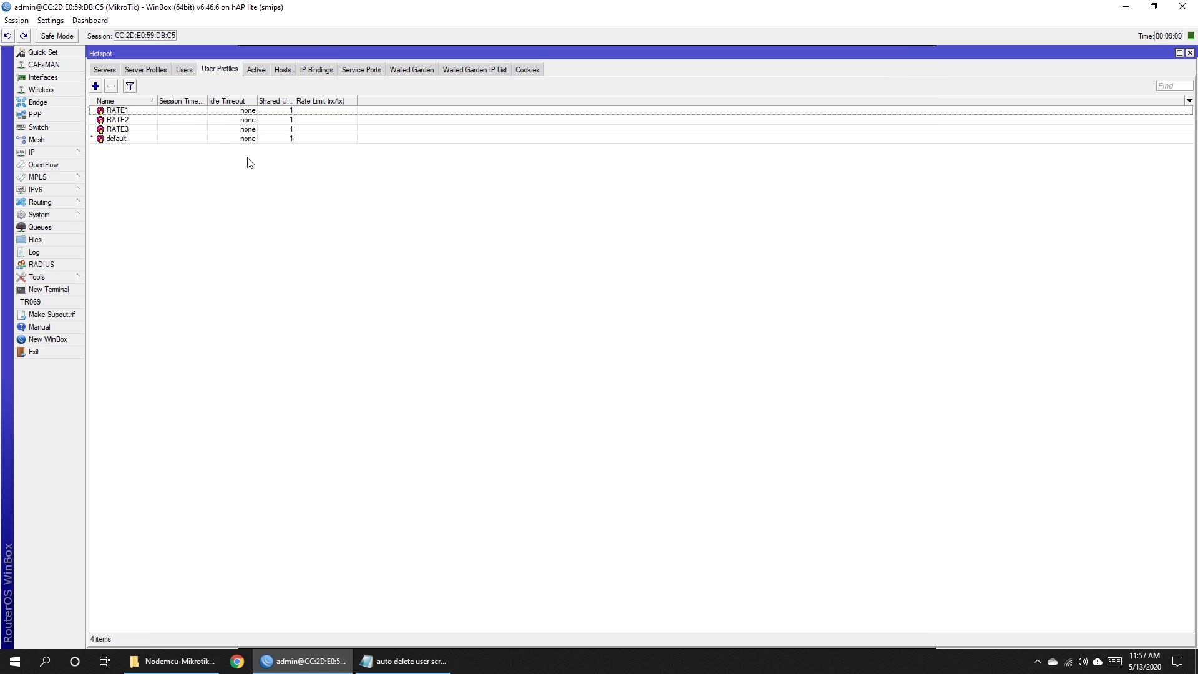
# Paste the auto delete script into RATE2's On Login script and apply.
pyautogui.doubleClick(121, 122)
pyautogui.rightClick(365, 114)
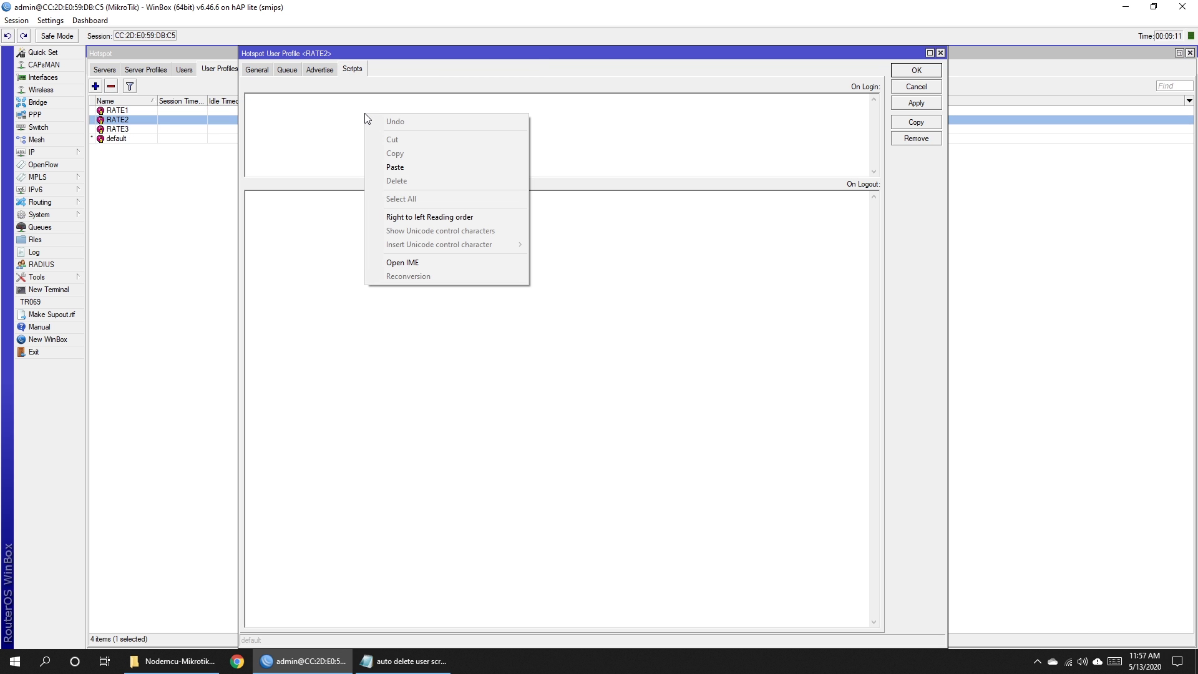
pyautogui.click(380, 167)
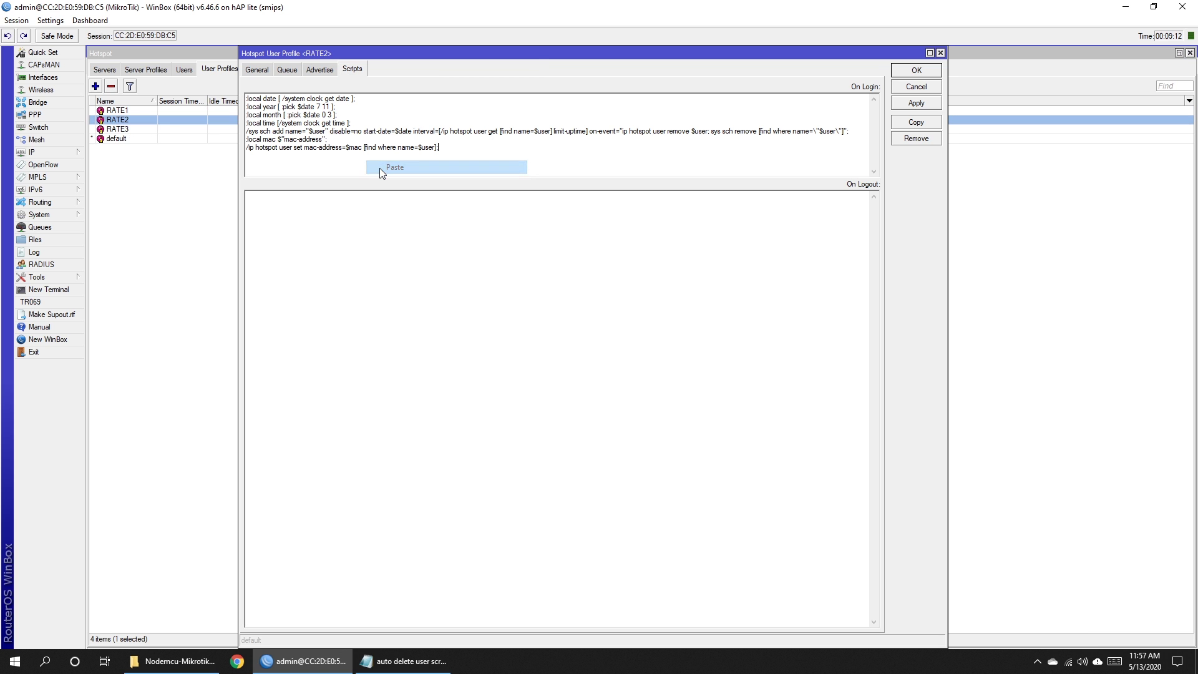
pyautogui.click(907, 105)
pyautogui.click(916, 70)
pyautogui.click(412, 200)
# Paste the auto delete script into RATE3's On Login script and apply.
pyautogui.doubleClick(116, 129)
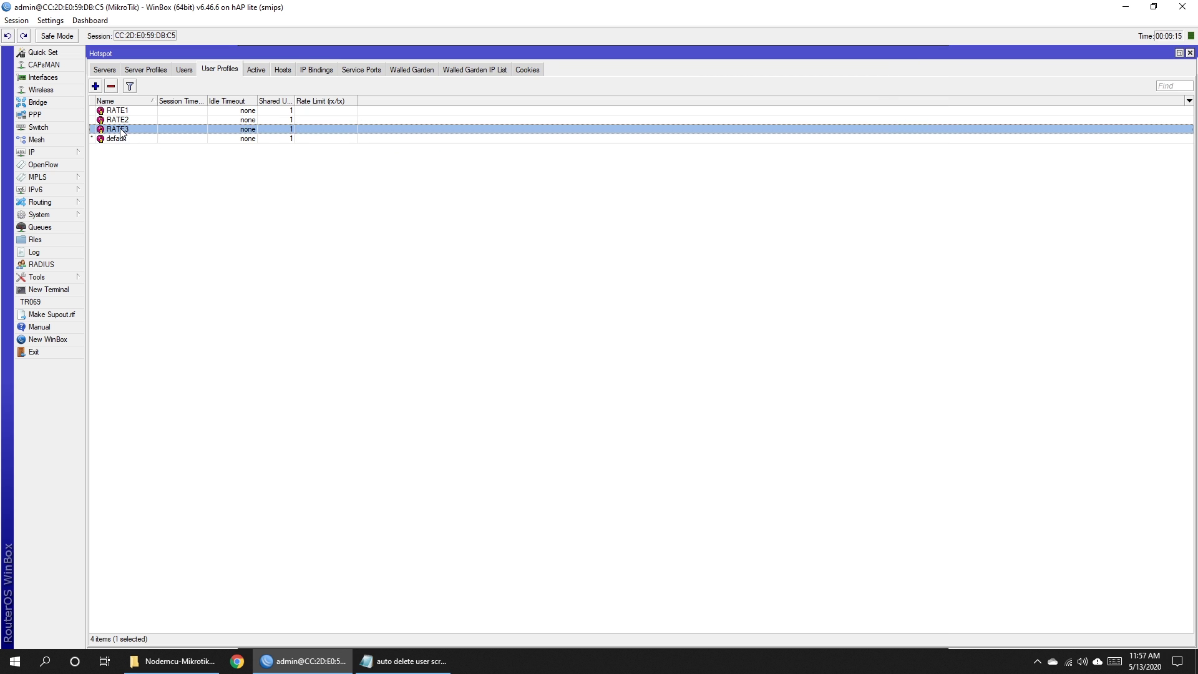
pyautogui.rightClick(489, 136)
pyautogui.click(505, 183)
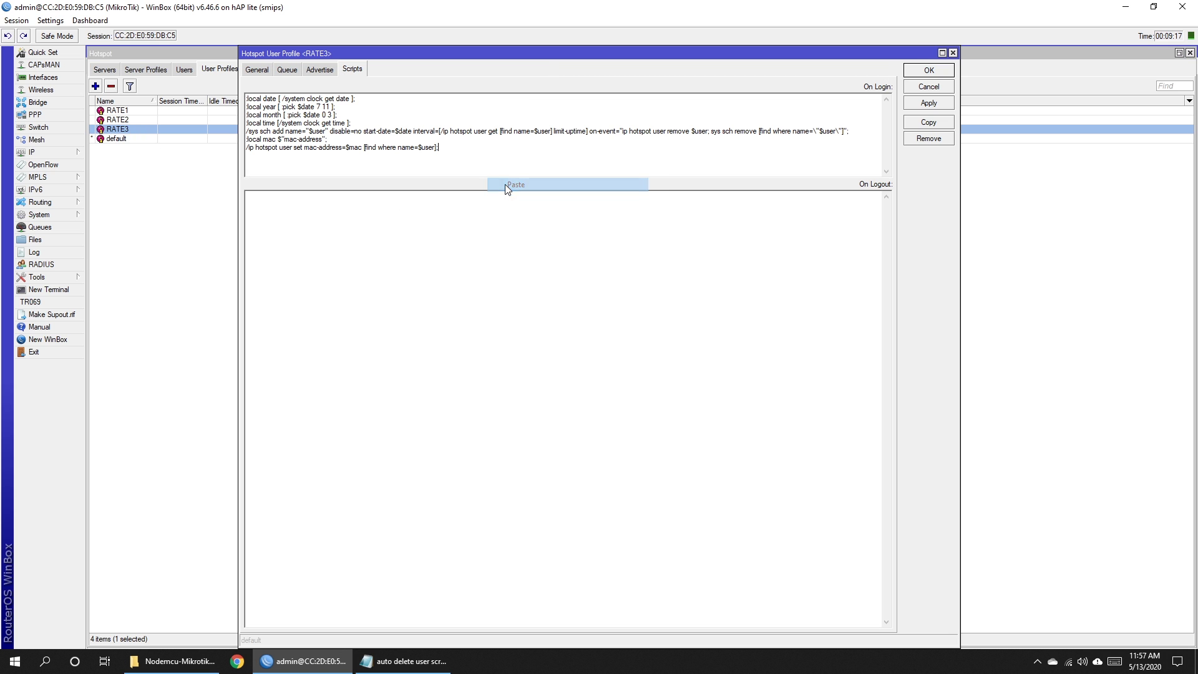
pyautogui.click(911, 105)
pyautogui.click(928, 70)
pyautogui.click(238, 208)
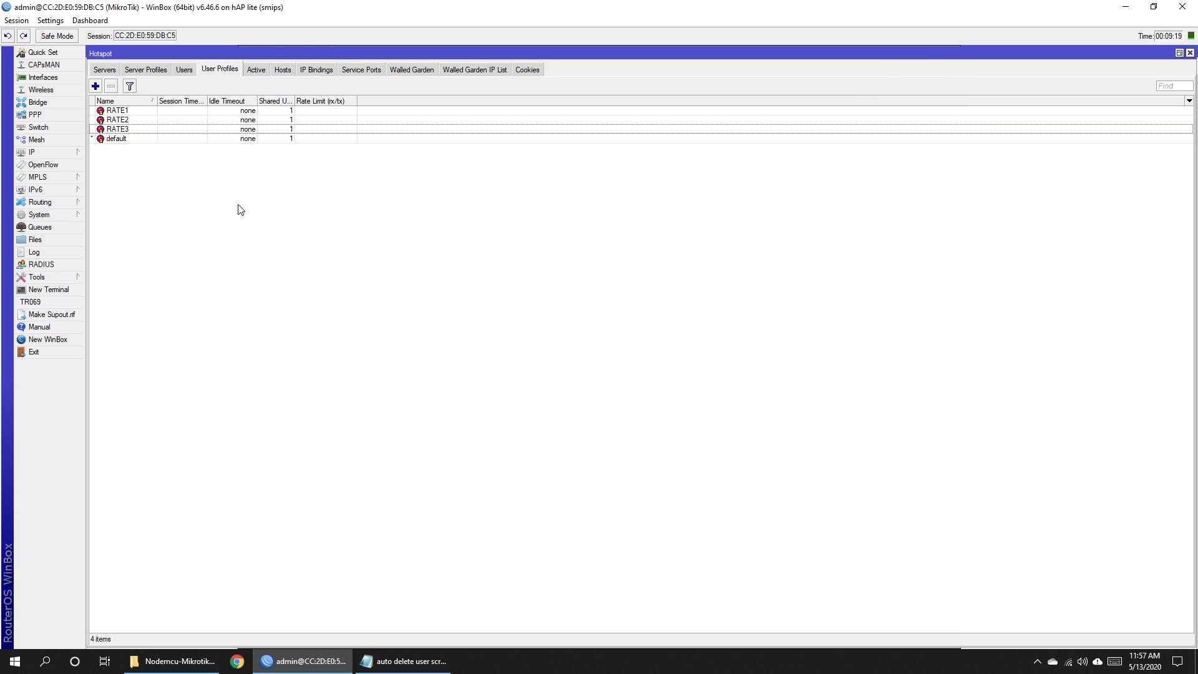
# Paste the auto delete script into the default profile's On Login script and apply.
pyautogui.doubleClick(117, 138)
pyautogui.rightClick(516, 120)
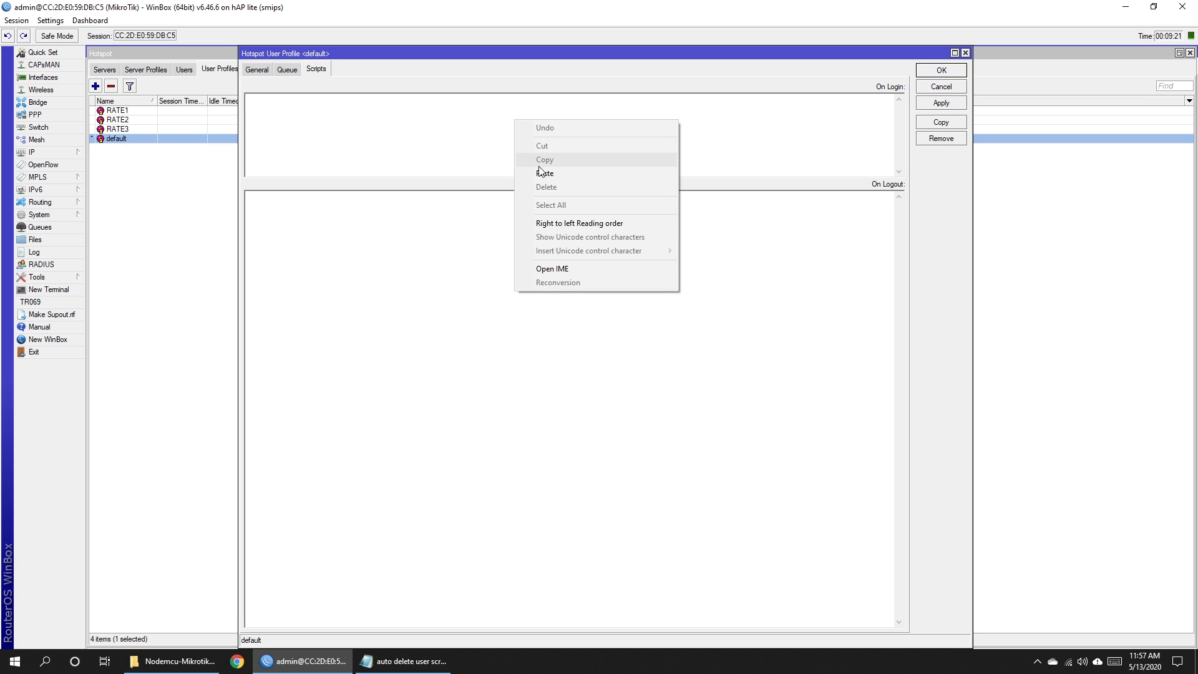
pyautogui.click(516, 172)
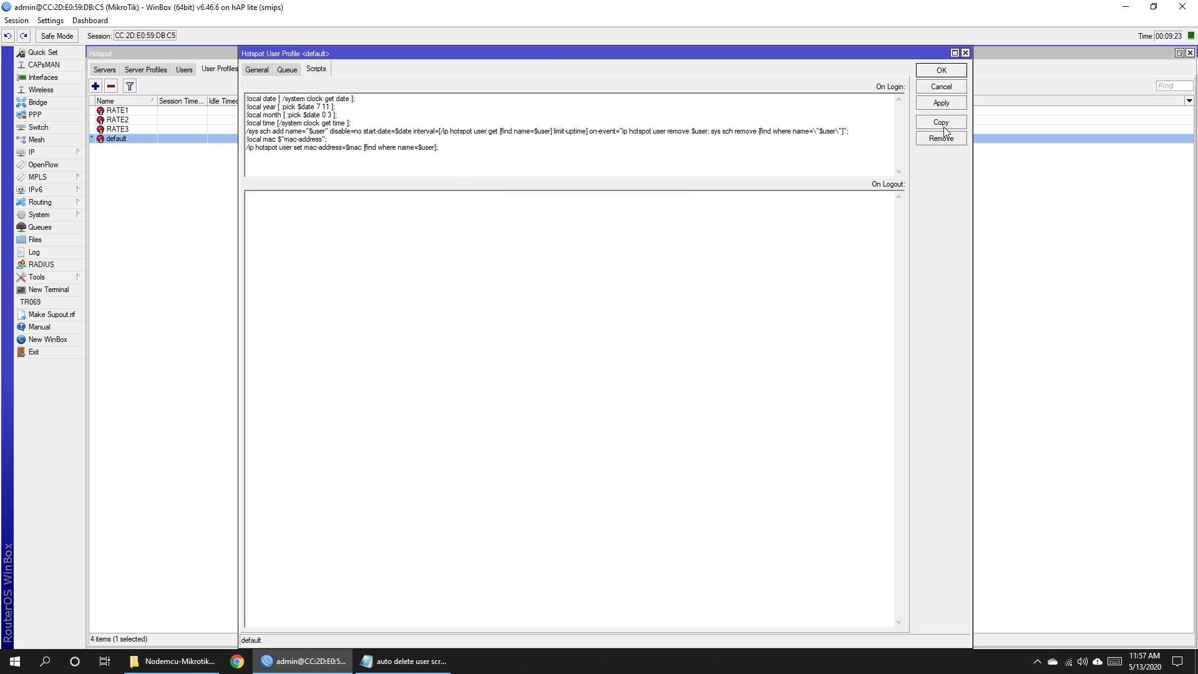
pyautogui.click(941, 105)
pyautogui.click(930, 70)
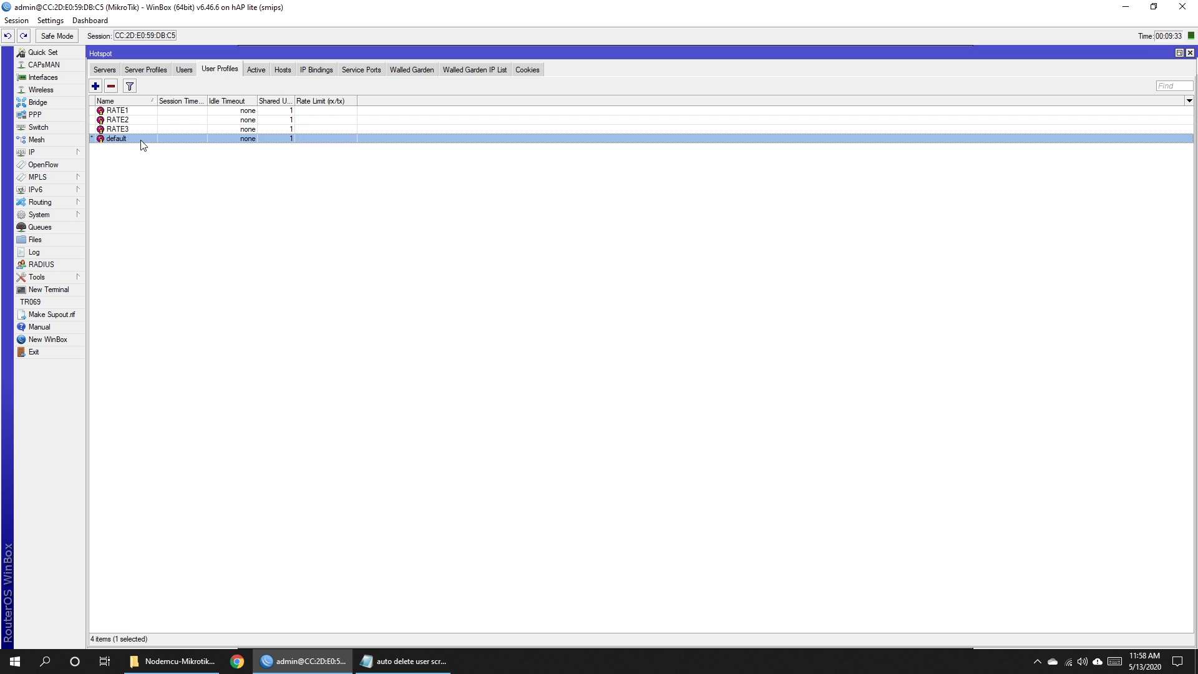
pyautogui.click(249, 271)
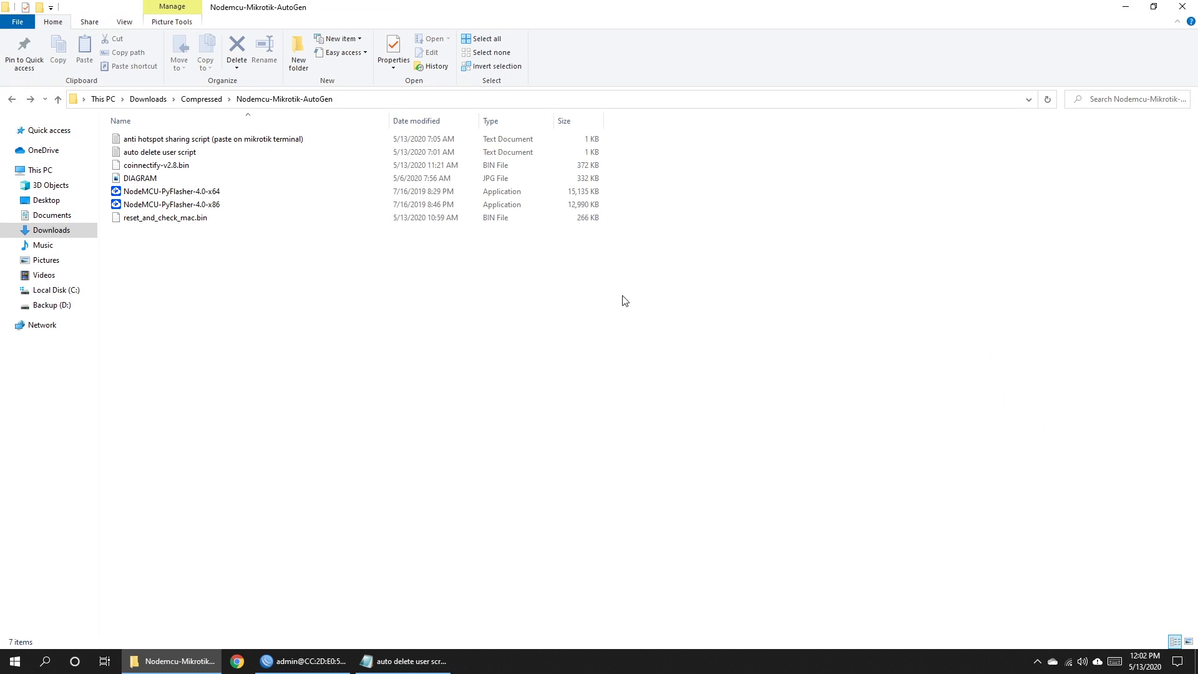
# Check Device Manager's Ports (COM & LPT) to find the USB-SERIAL CH340 adapter on COM3.
pyautogui.rightClick(34, 170)
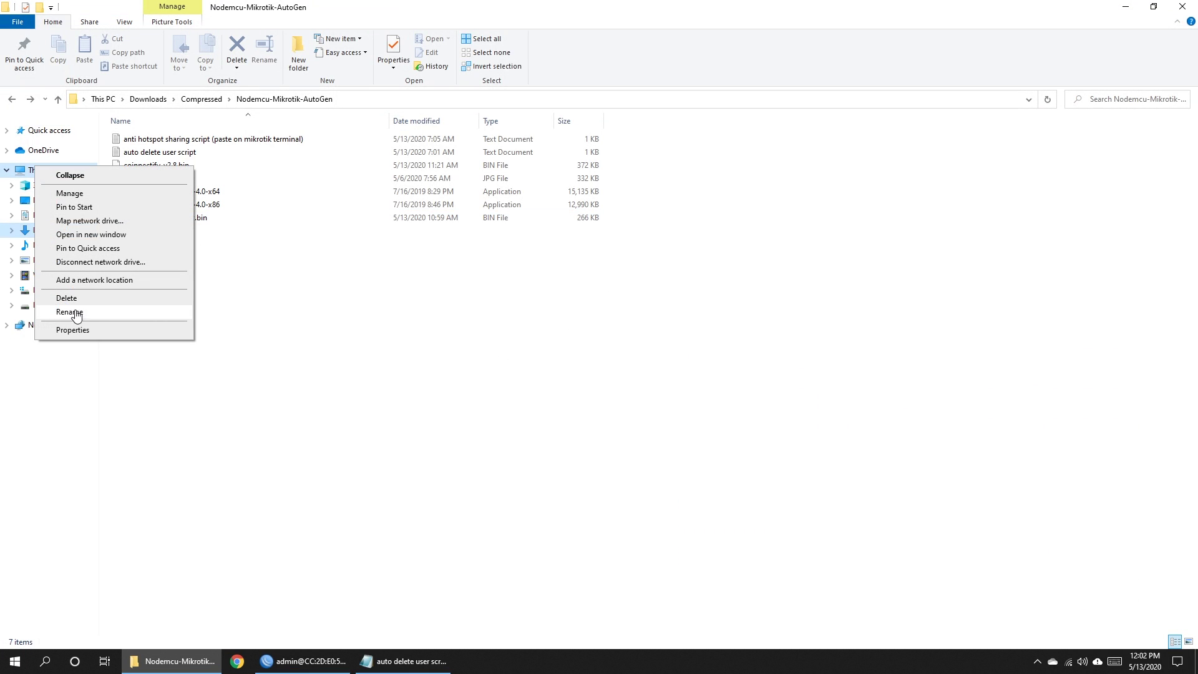
pyautogui.click(80, 332)
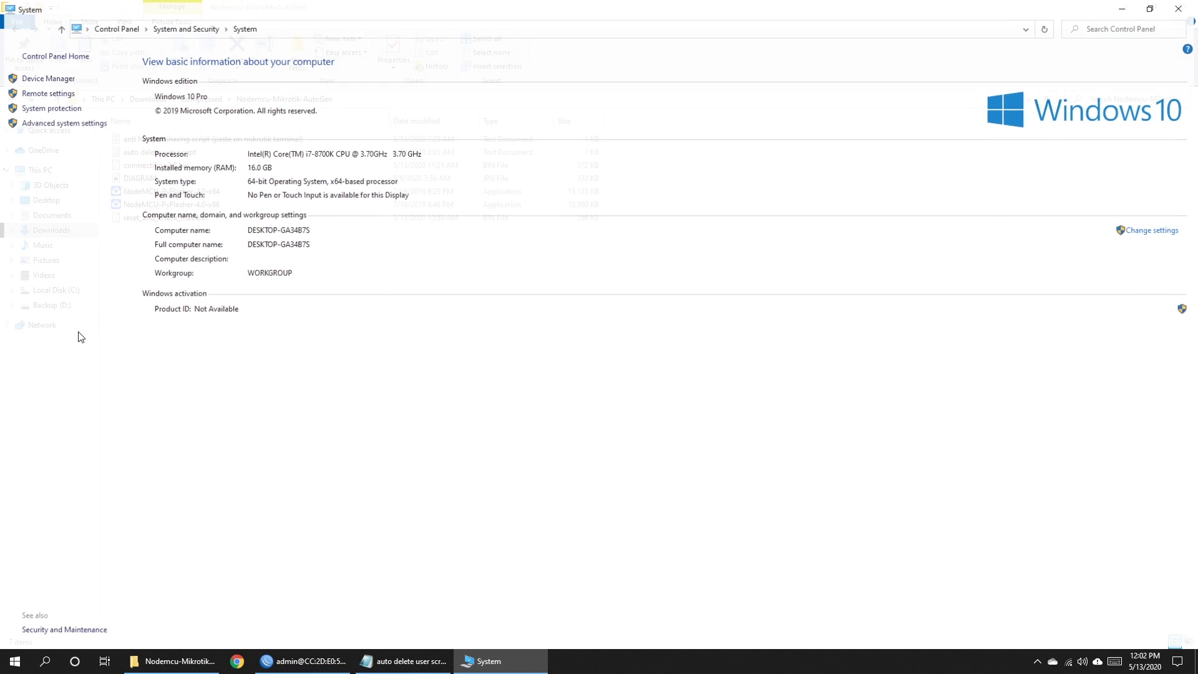
pyautogui.click(29, 78)
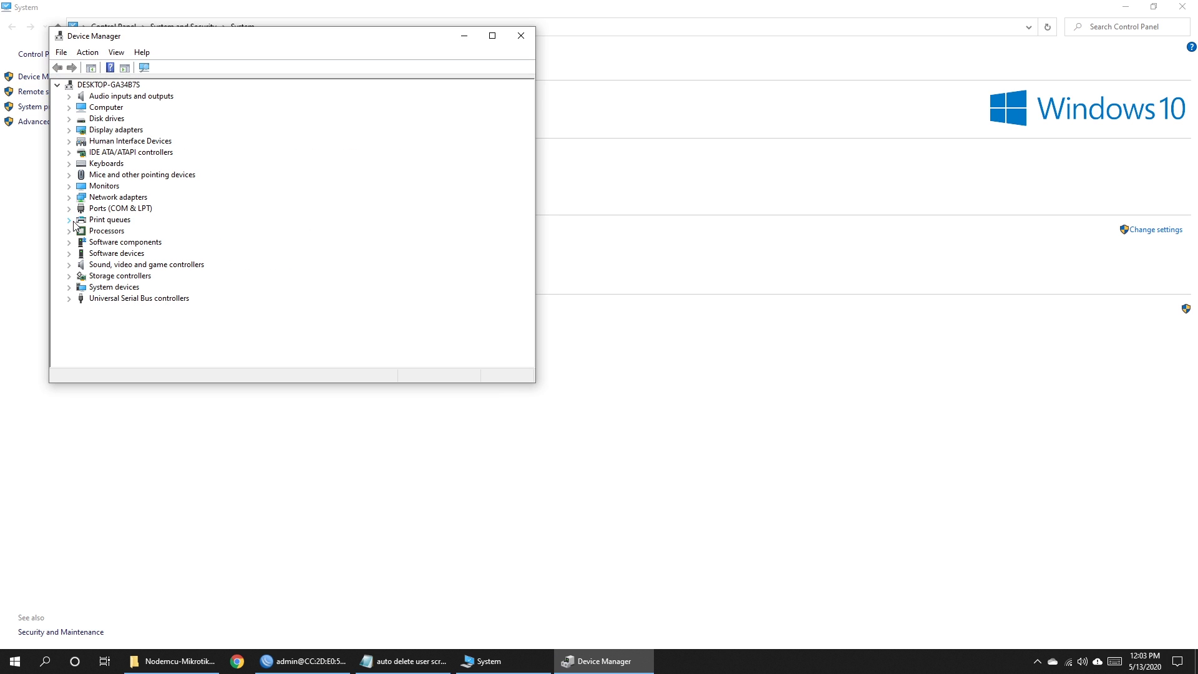
pyautogui.click(69, 209)
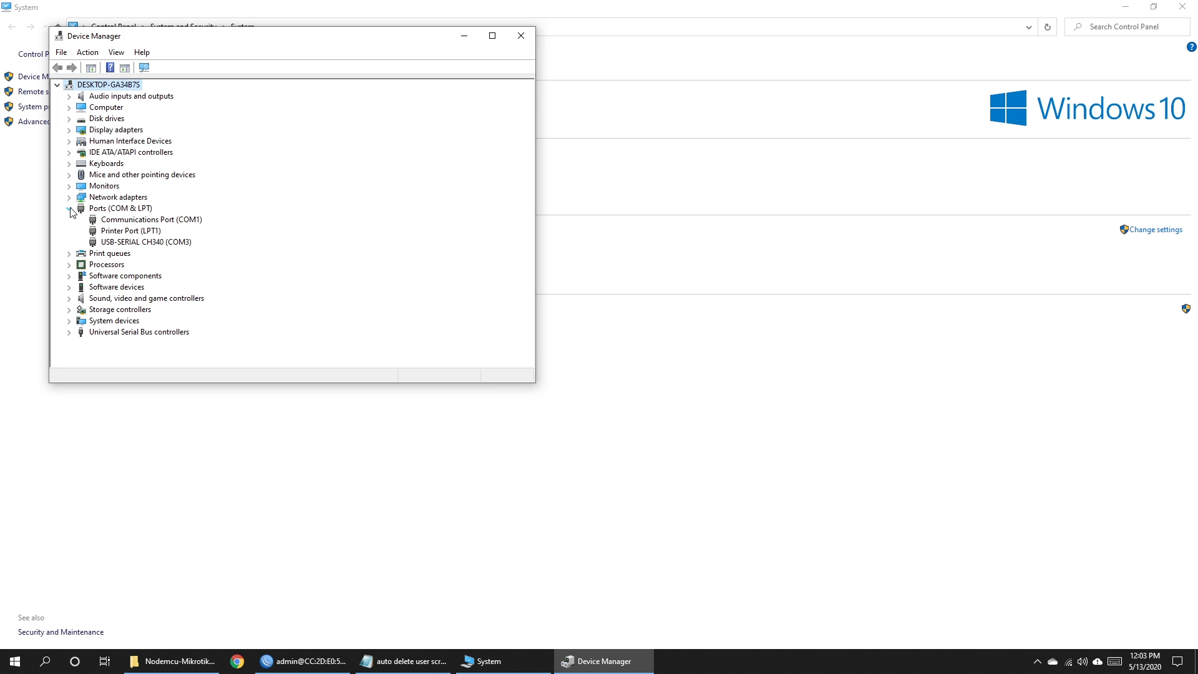
pyautogui.click(173, 242)
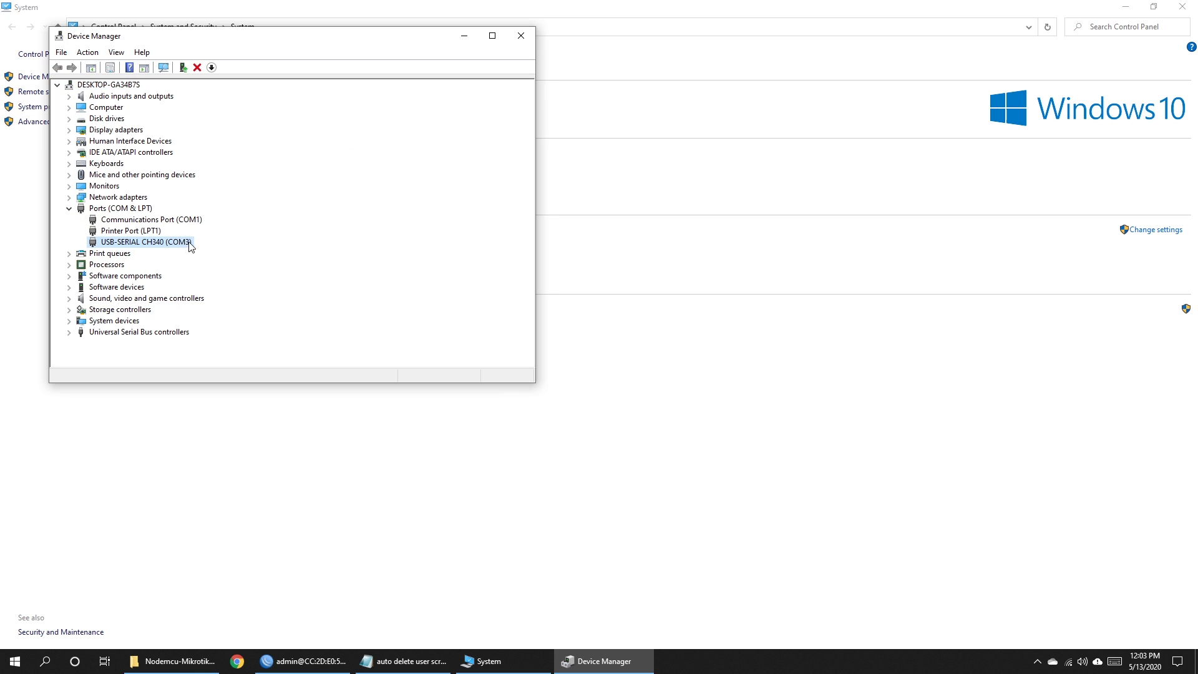
pyautogui.click(521, 35)
pyautogui.click(1182, 6)
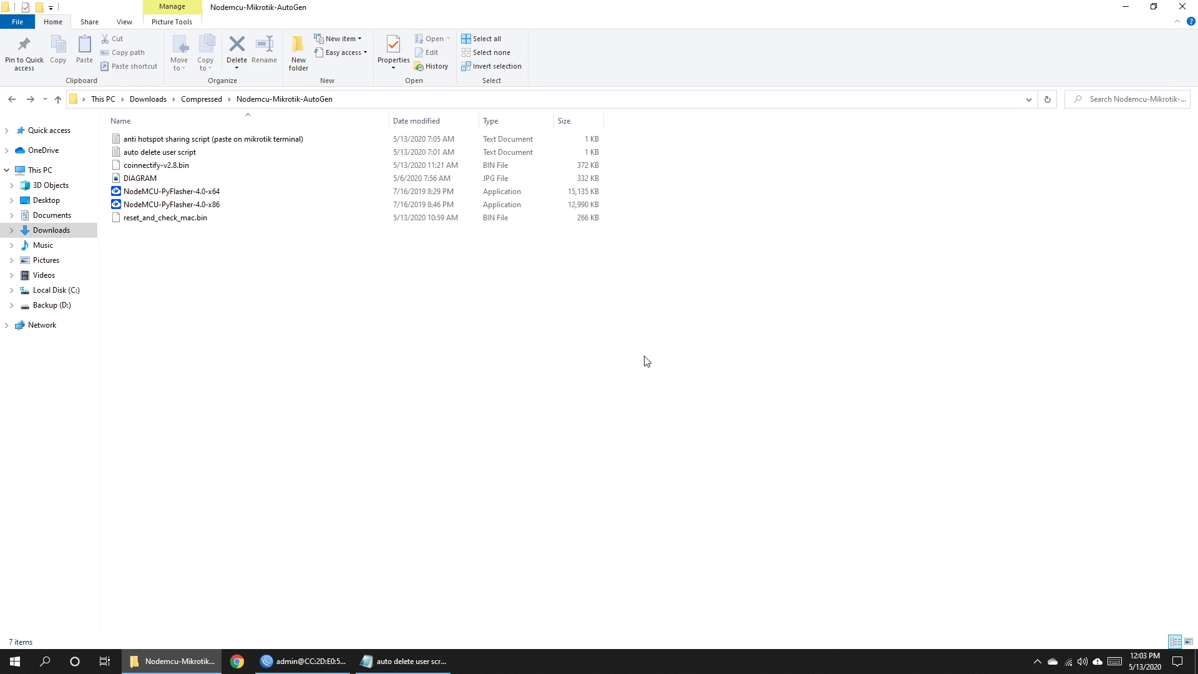
pyautogui.rightClick(167, 193)
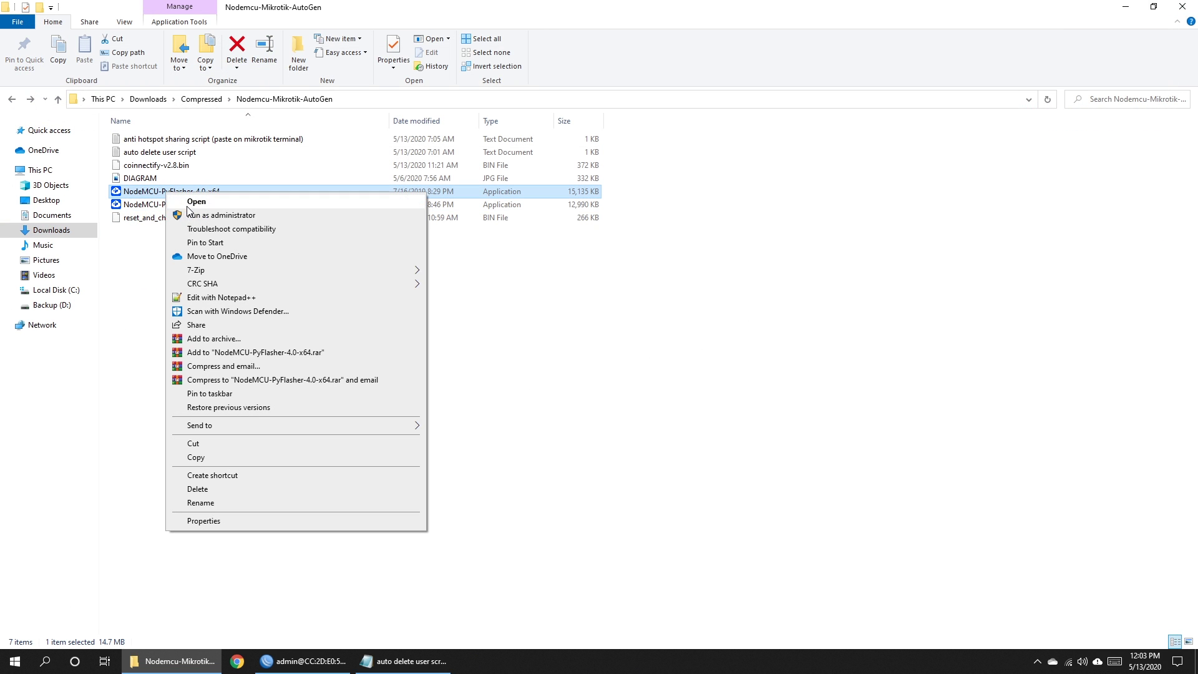
# Flash coinnectify-v2.8.bin to the NodeMCU on COM3 with Erase flash set to yes.
pyautogui.click(190, 201)
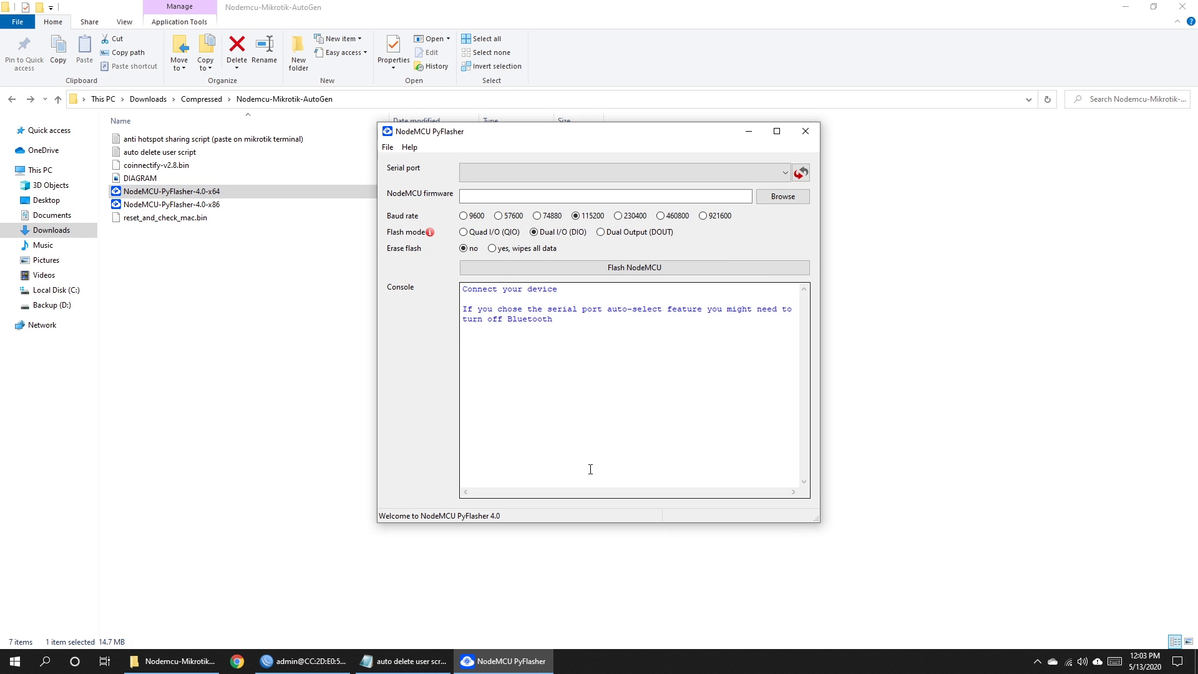
pyautogui.click(752, 172)
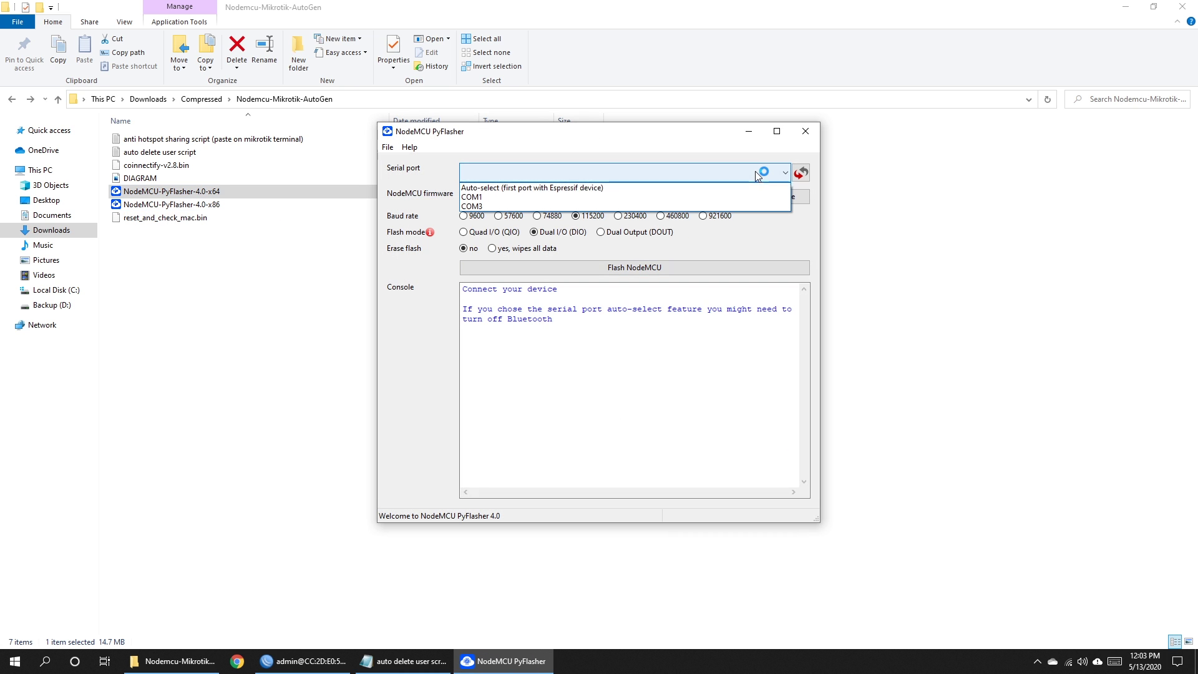
pyautogui.click(525, 208)
pyautogui.click(633, 197)
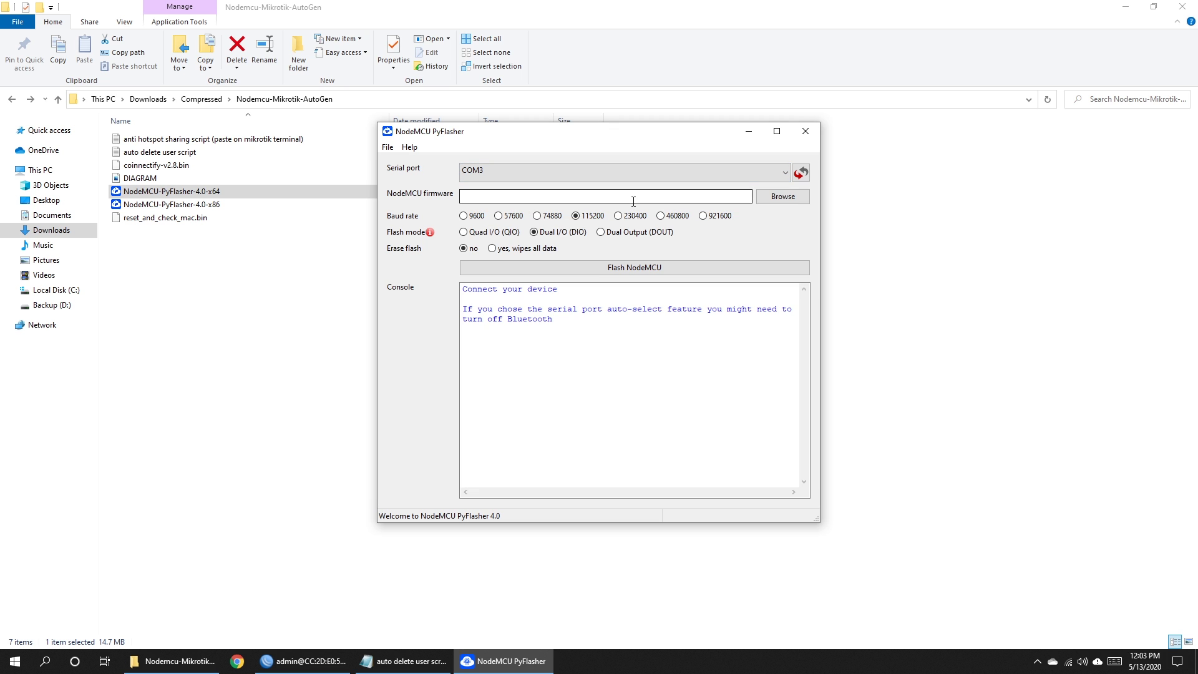
pyautogui.click(634, 197)
pyautogui.click(795, 200)
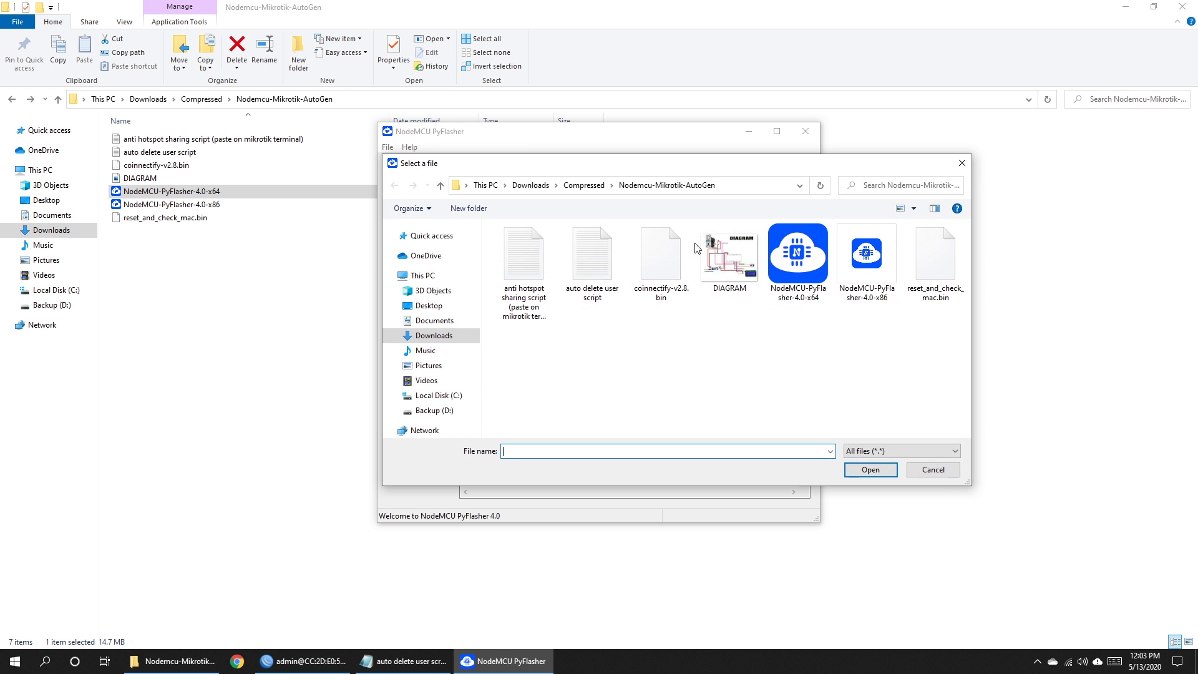
pyautogui.doubleClick(665, 259)
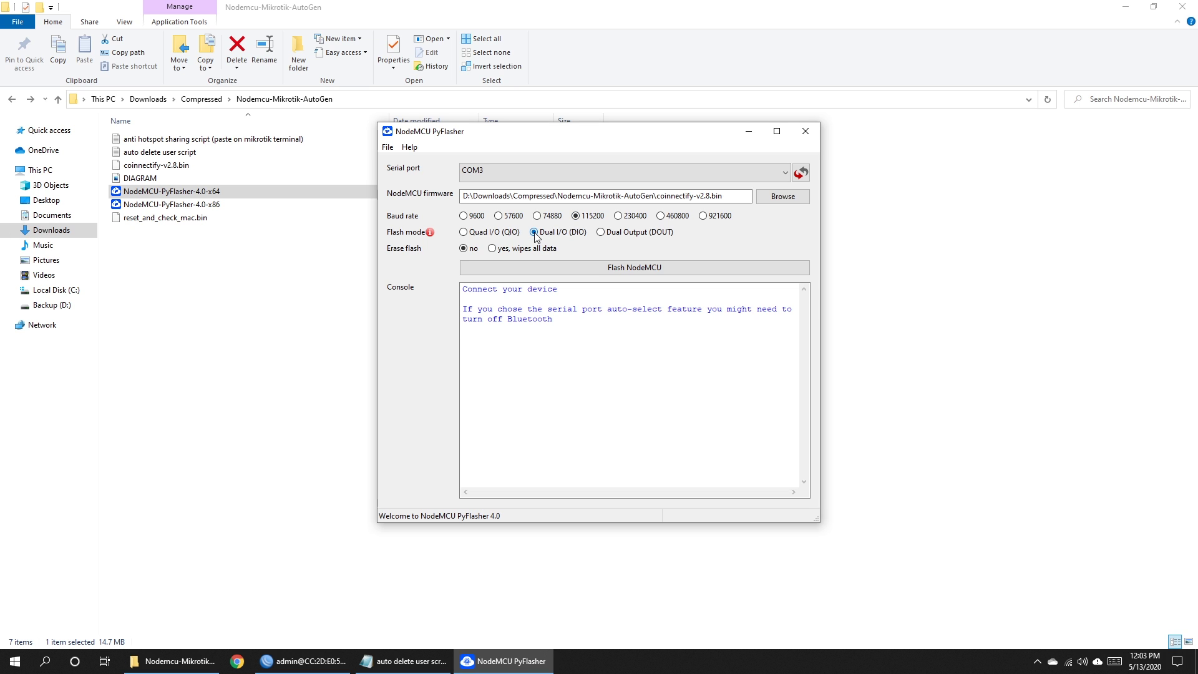
pyautogui.click(491, 248)
pyautogui.click(634, 270)
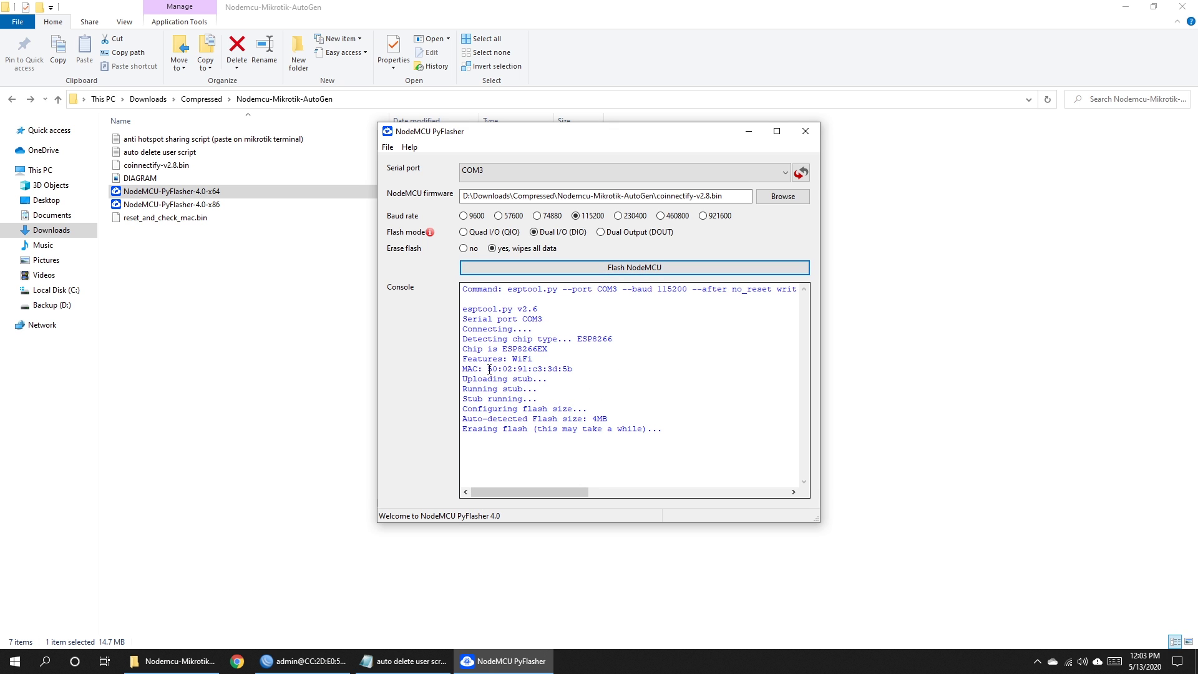
# Copy the chip's MAC address from the PyFlasher console output.
pyautogui.moveTo(488, 368); pyautogui.dragTo(572, 368)
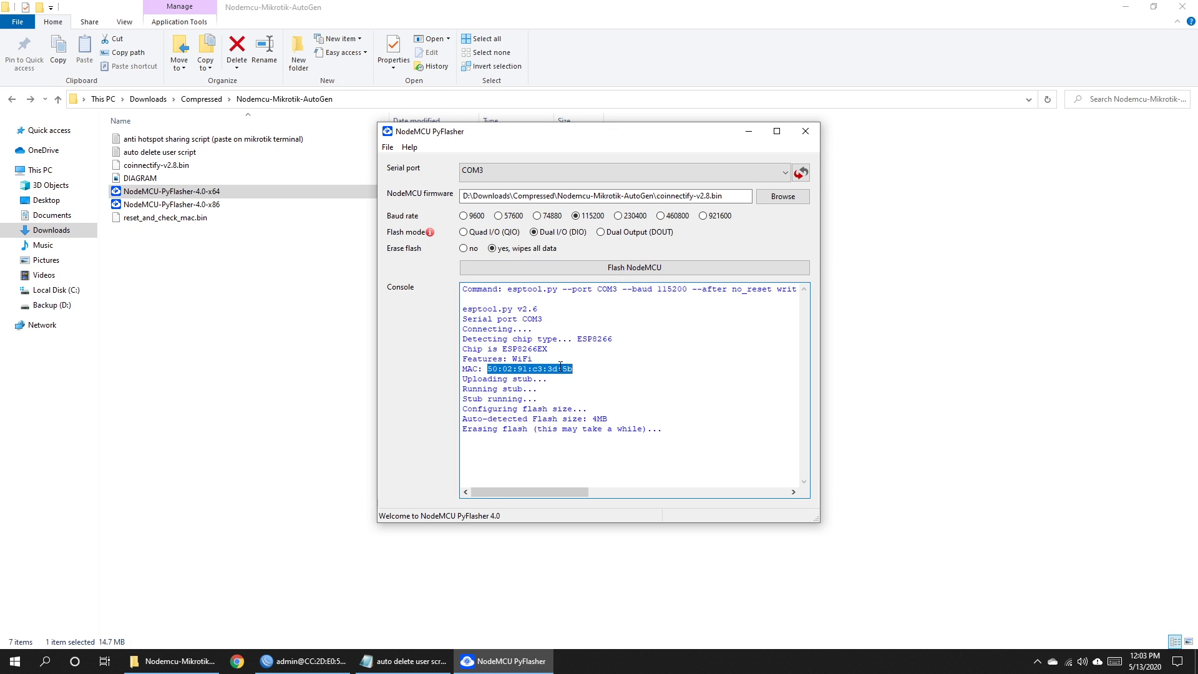
pyautogui.rightClick(560, 366)
pyautogui.click(584, 406)
pyautogui.click(591, 372)
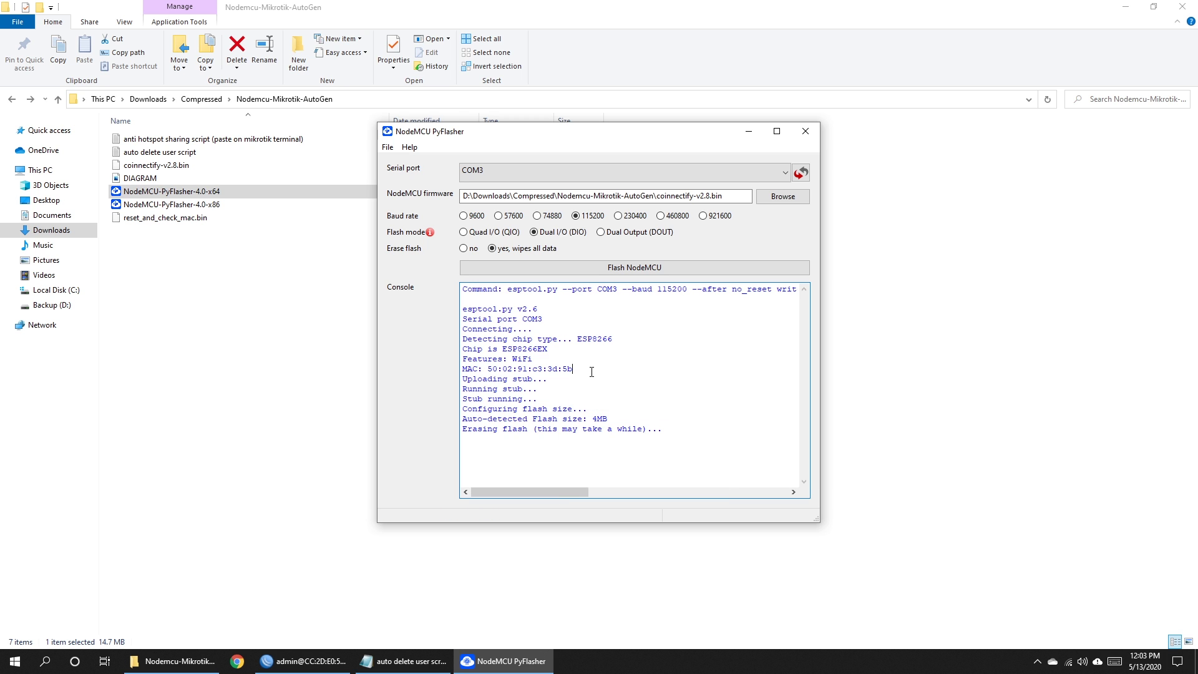
pyautogui.press('super')
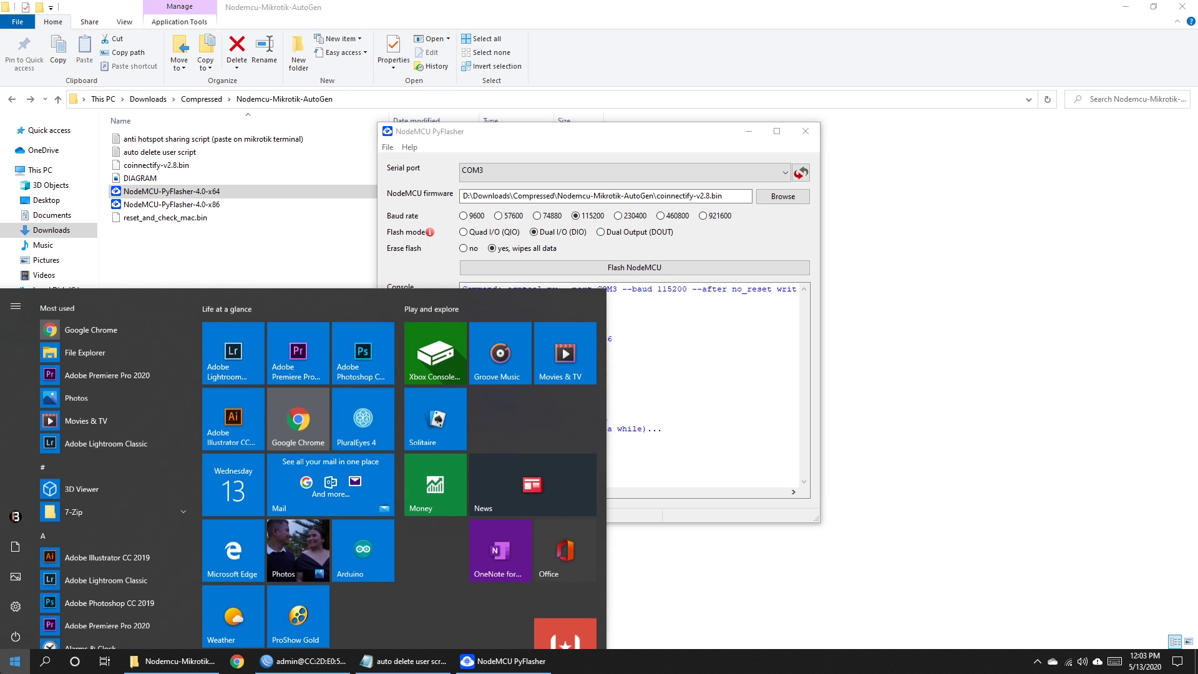
# Open Notepad and write 'nodemcu mac' with the copied MAC address pasted below.
pyautogui.write('notee')
pyautogui.press('BackSpace')
pyautogui.write('p')
pyautogui.press('Return')
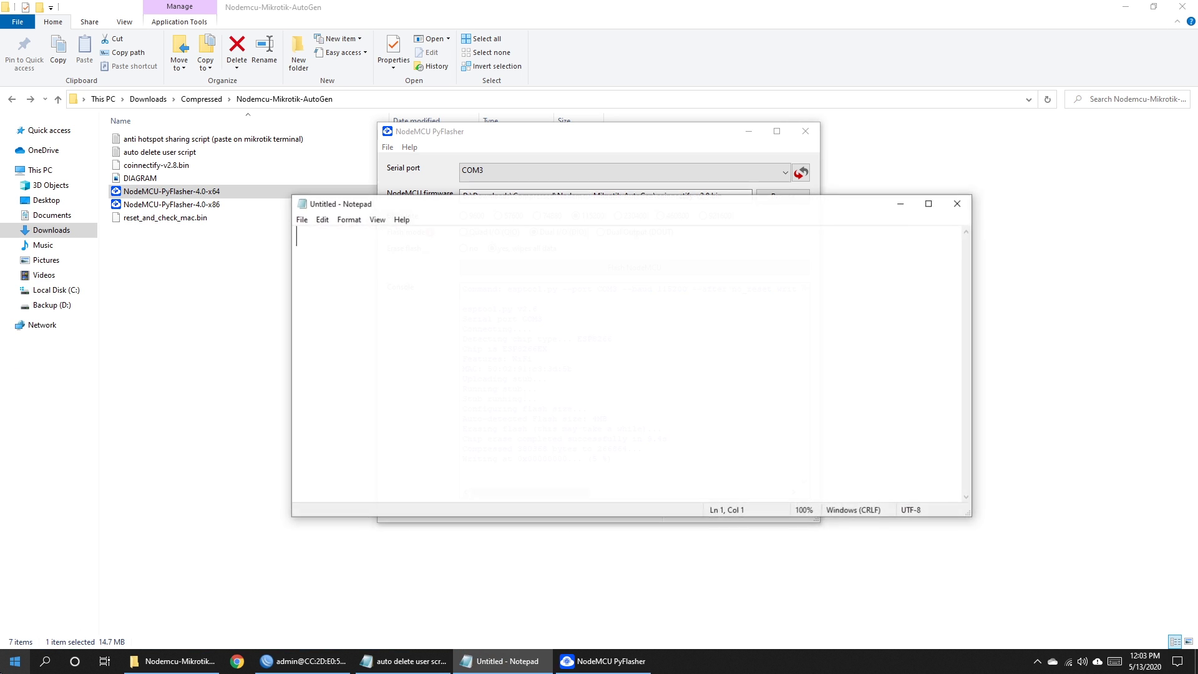
pyautogui.write('nodemcu mac')
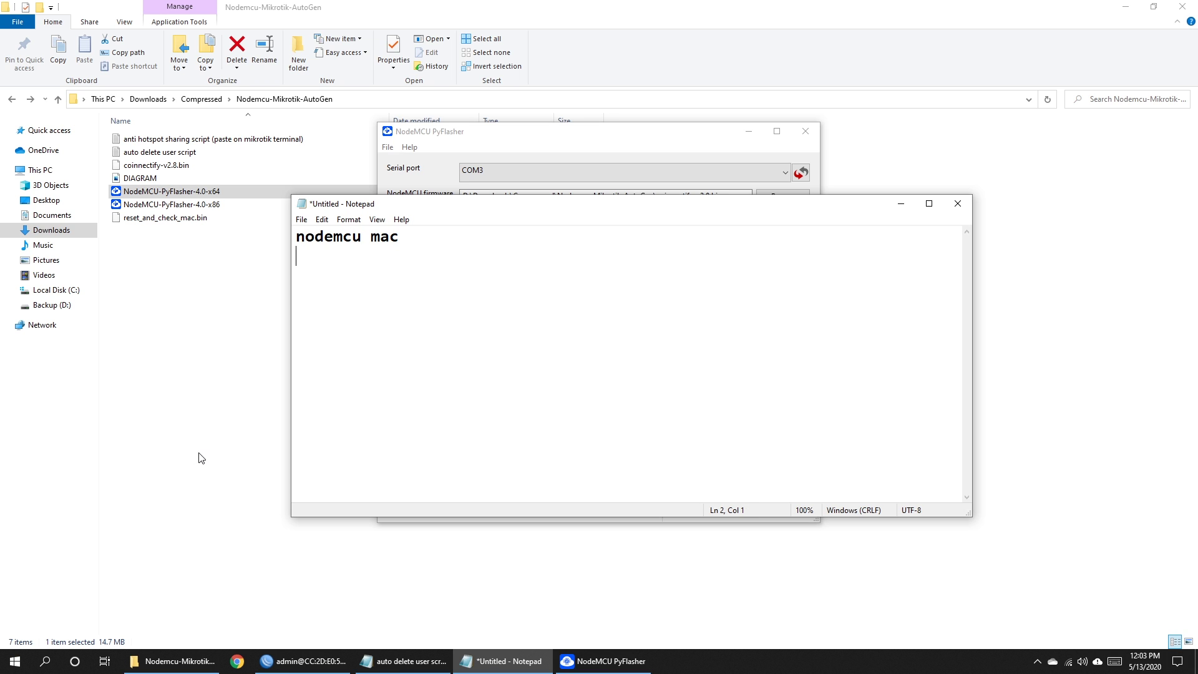
pyautogui.hotkey('ctrl', 'v')
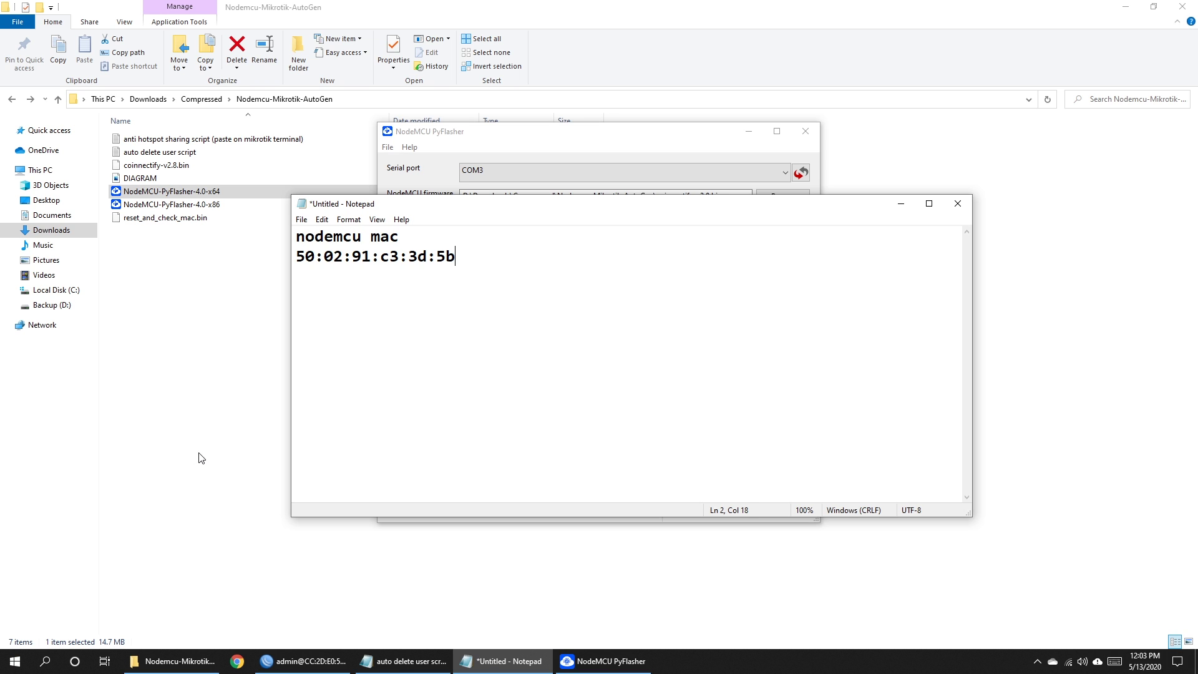
# Wait for the firmware flash to finish successfully, then close NodeMCU PyFlasher.
pyautogui.click(900, 203)
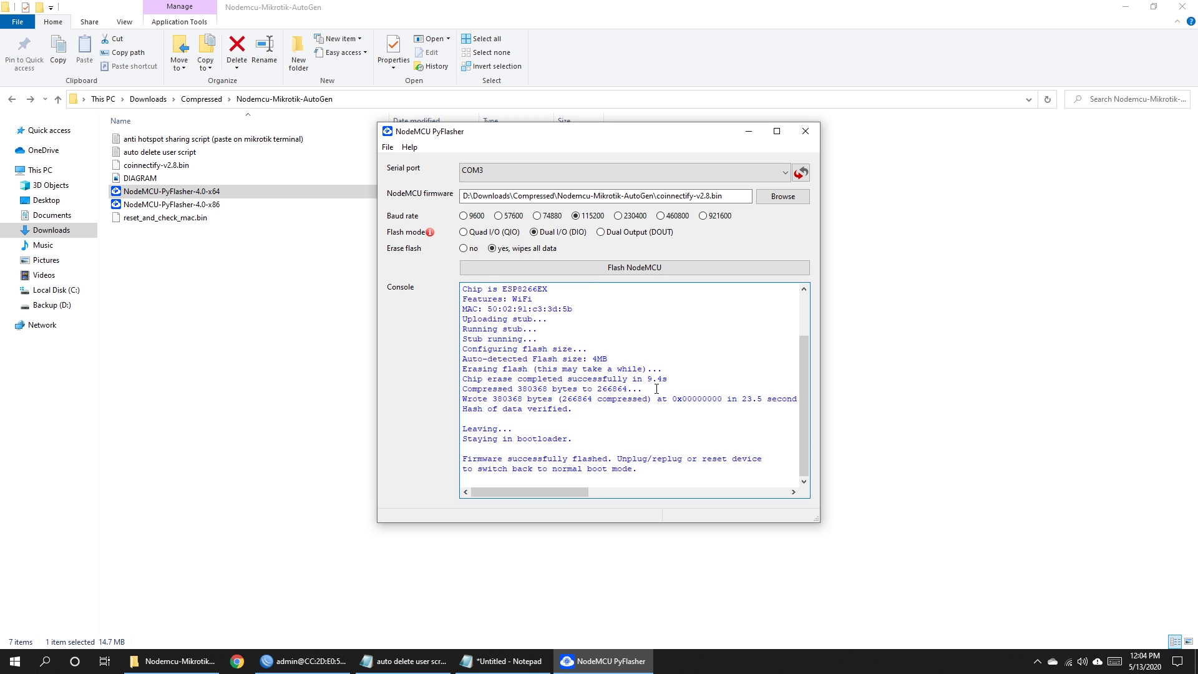
pyautogui.moveTo(614, 461); pyautogui.dragTo(682, 460)
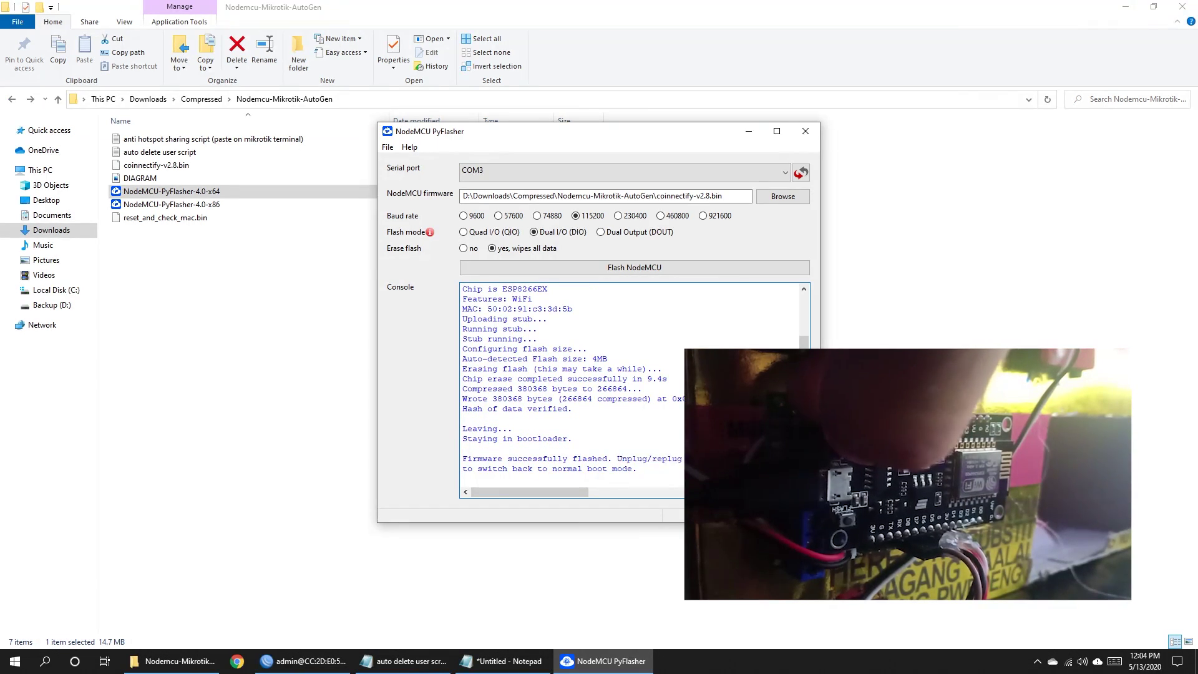
pyautogui.click(803, 129)
pyautogui.click(602, 364)
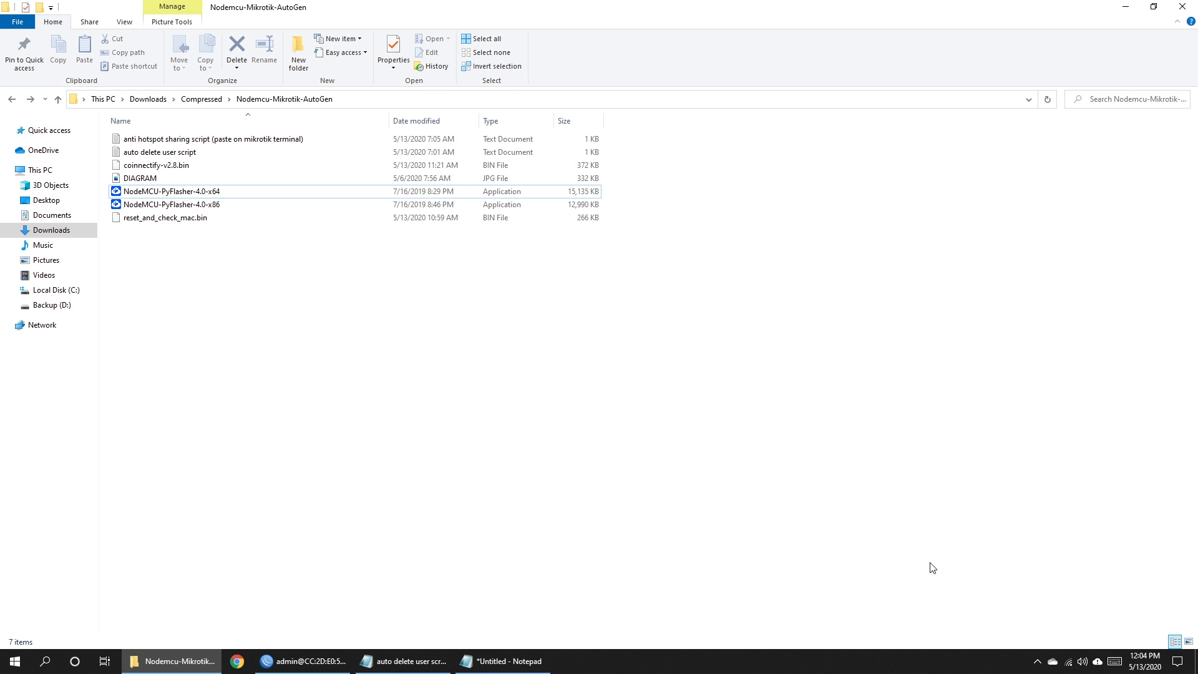
# Connect Windows to the open PISOWIFI_SETUP Wi‑Fi network from the taskbar network list.
pyautogui.click(1037, 652)
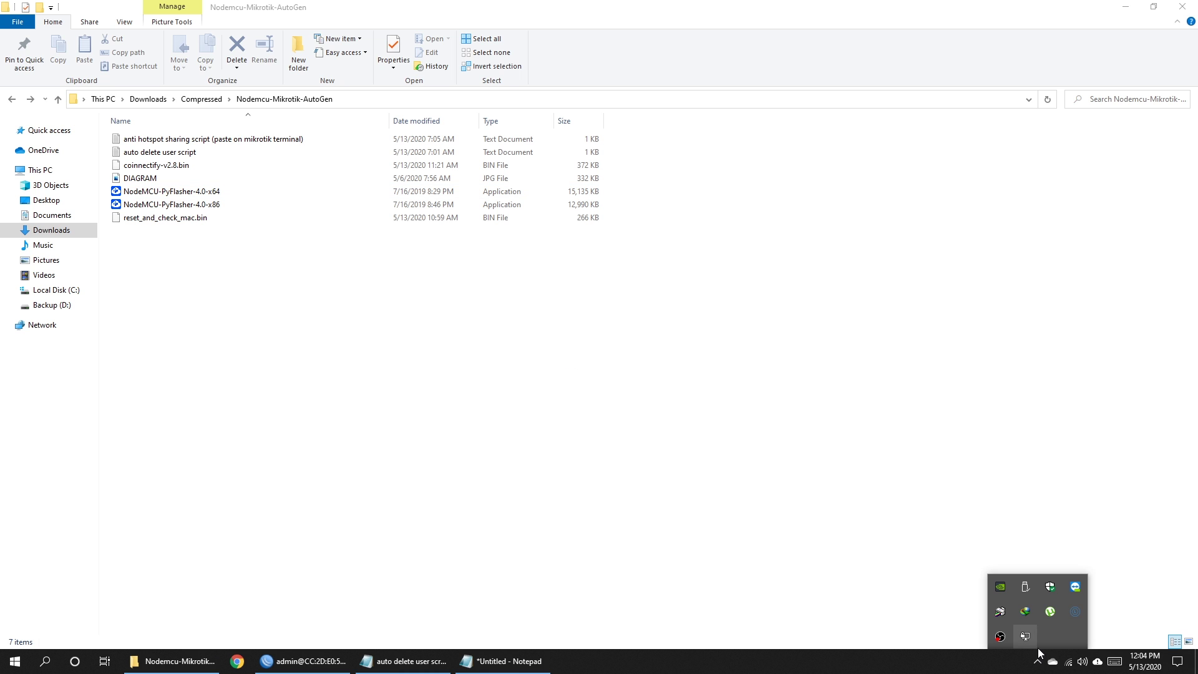
pyautogui.click(1069, 661)
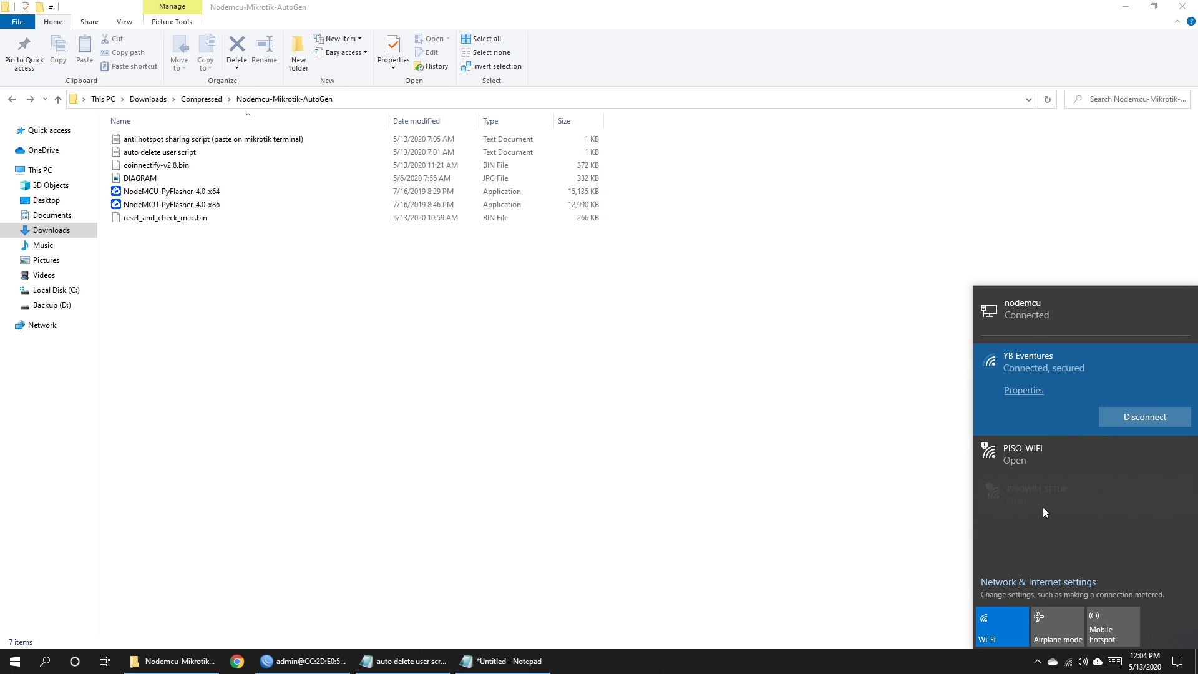
pyautogui.click(1037, 495)
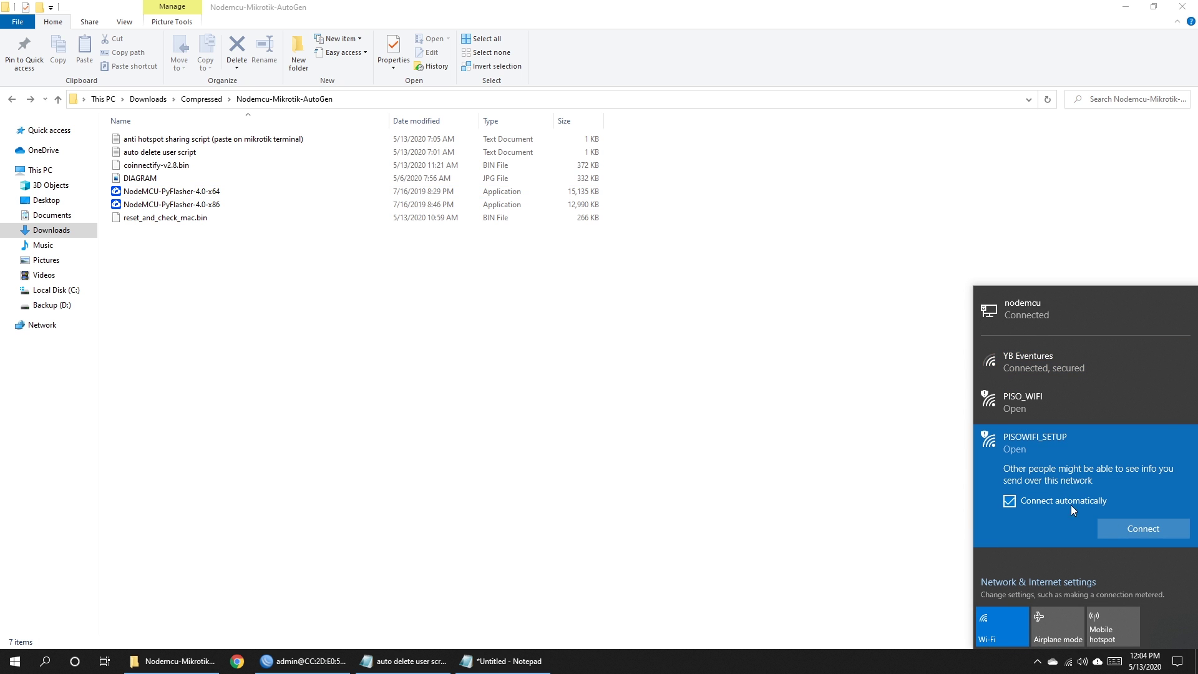
pyautogui.click(1149, 530)
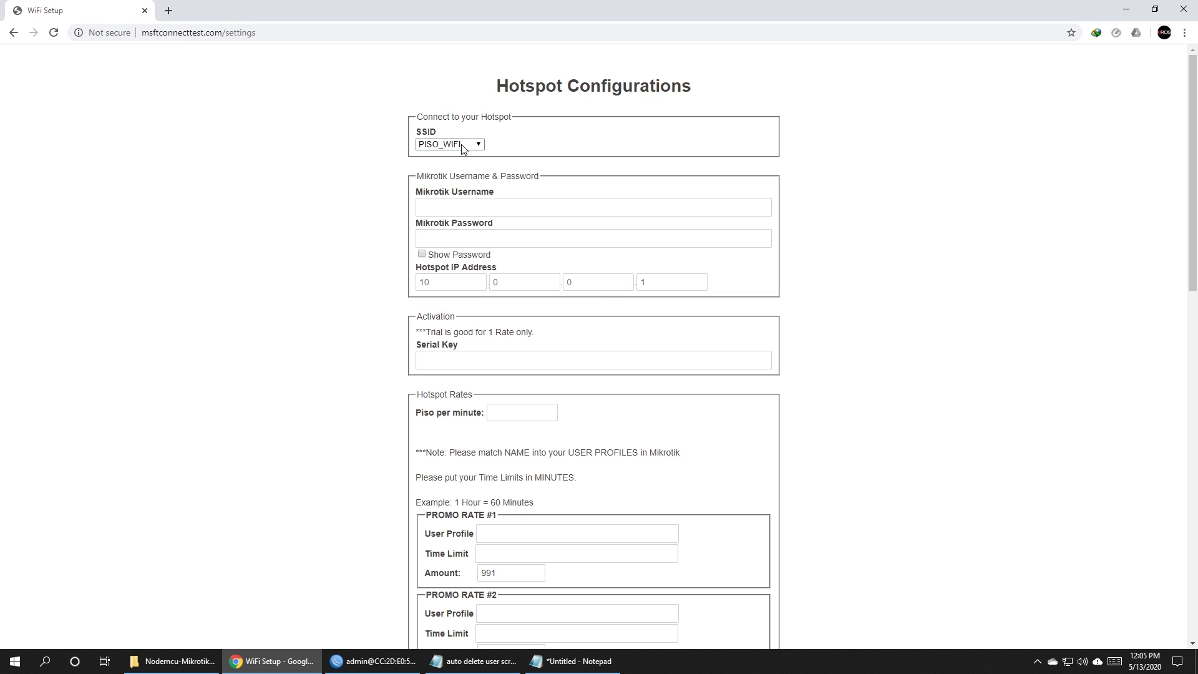
# Keep PISO_WIFI as the hotspot SSID, checking it against wlan1's SSID in WinBox.
pyautogui.click(461, 144)
pyautogui.click(449, 157)
pyautogui.click(452, 145)
pyautogui.click(448, 156)
pyautogui.click(373, 660)
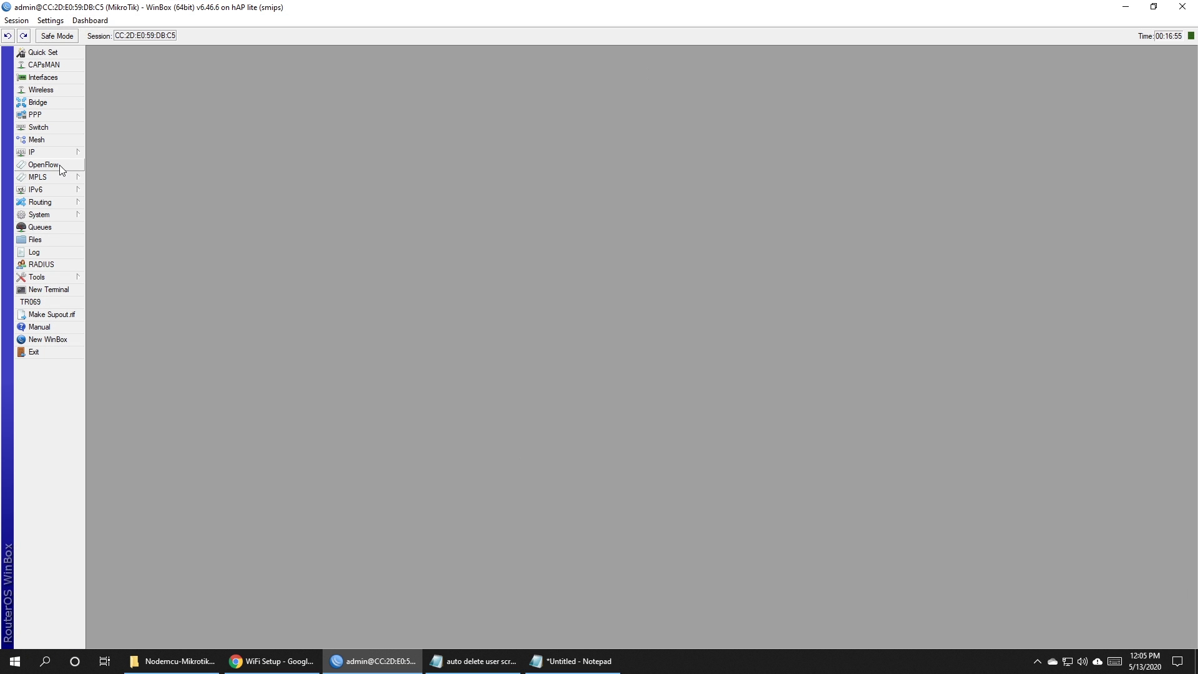
pyautogui.click(38, 92)
pyautogui.doubleClick(148, 111)
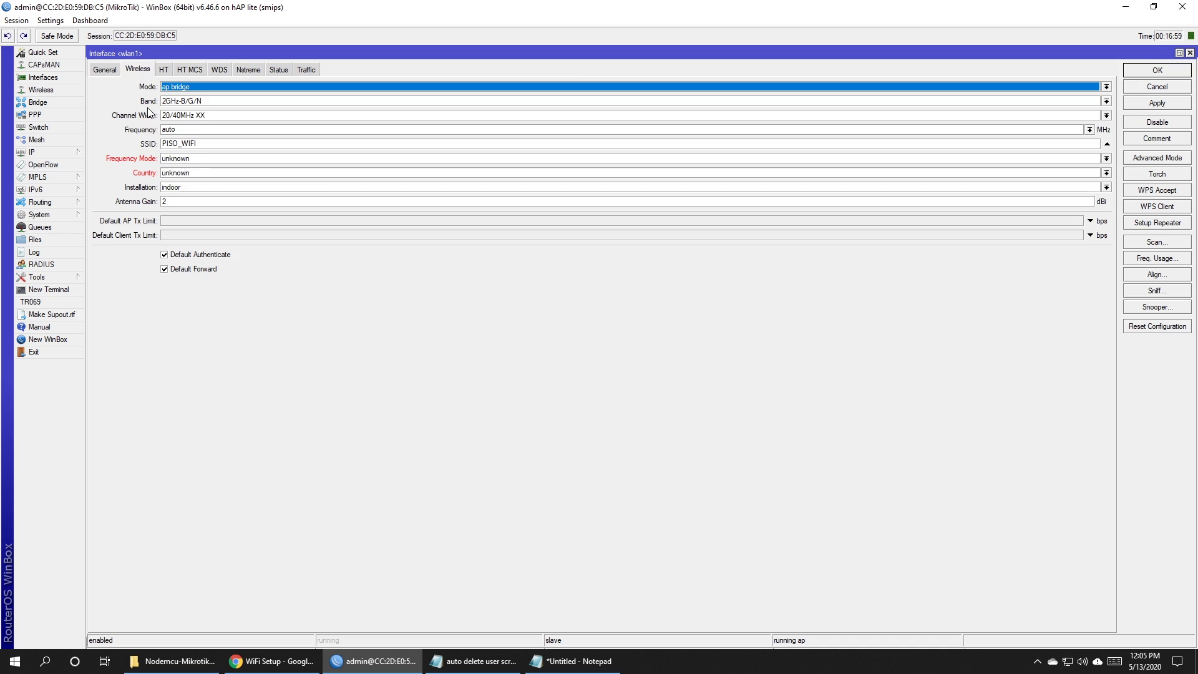
pyautogui.moveTo(197, 144); pyautogui.dragTo(150, 146)
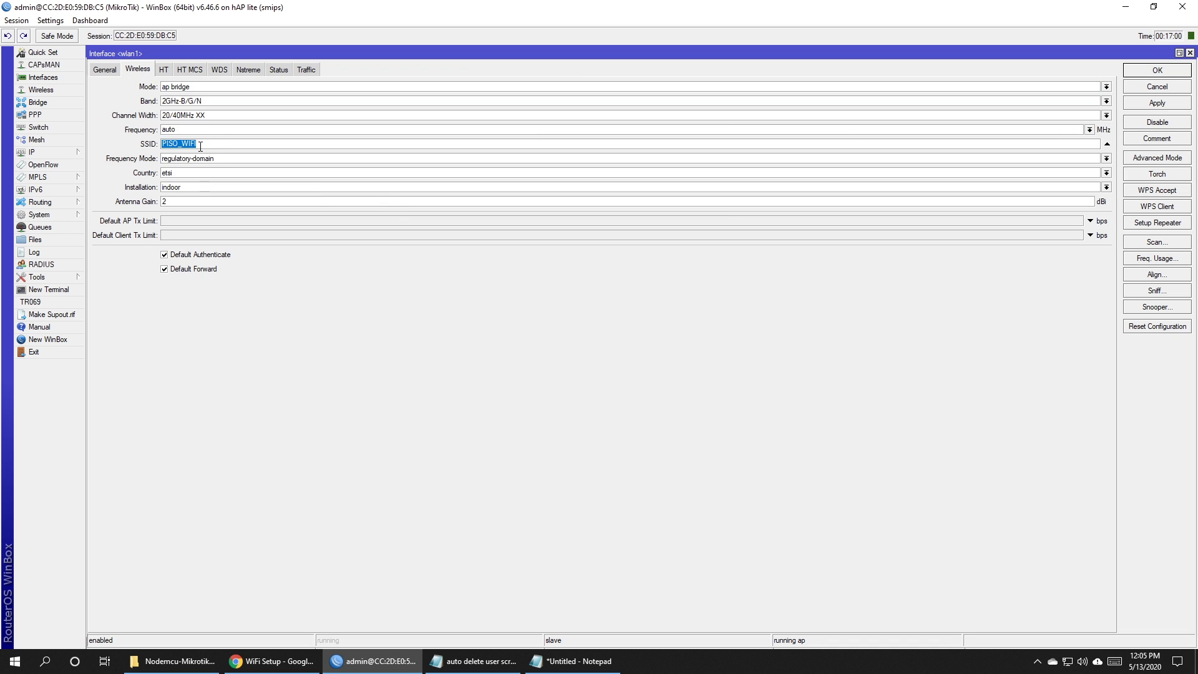
pyautogui.hotkey('alt', 'Tab')
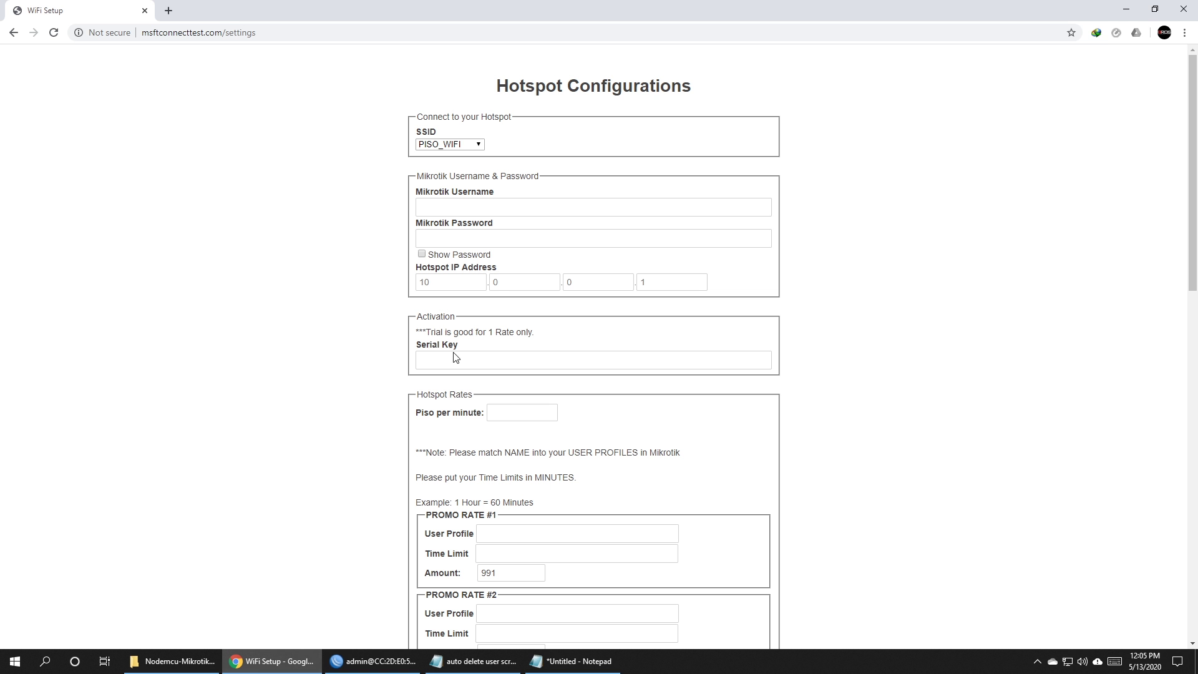
pyautogui.click(474, 144)
pyautogui.click(453, 157)
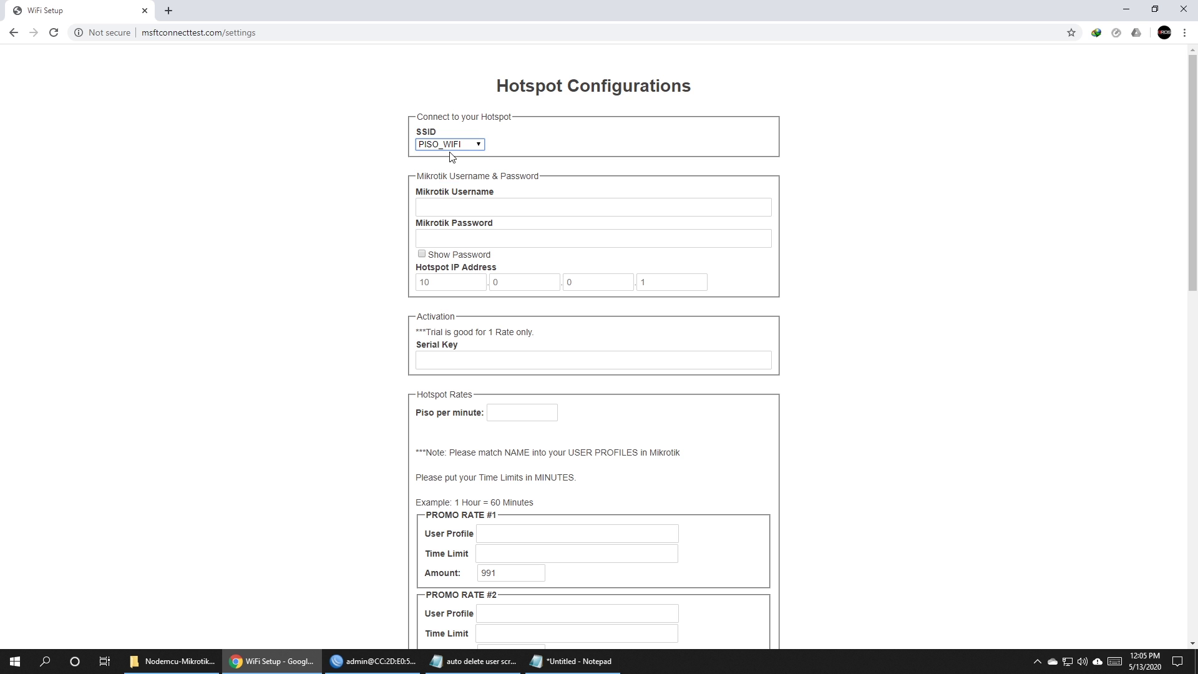
# Enter Mikrotik username admin and the router password, shown as plain text.
pyautogui.click(541, 206)
pyautogui.write('admin')
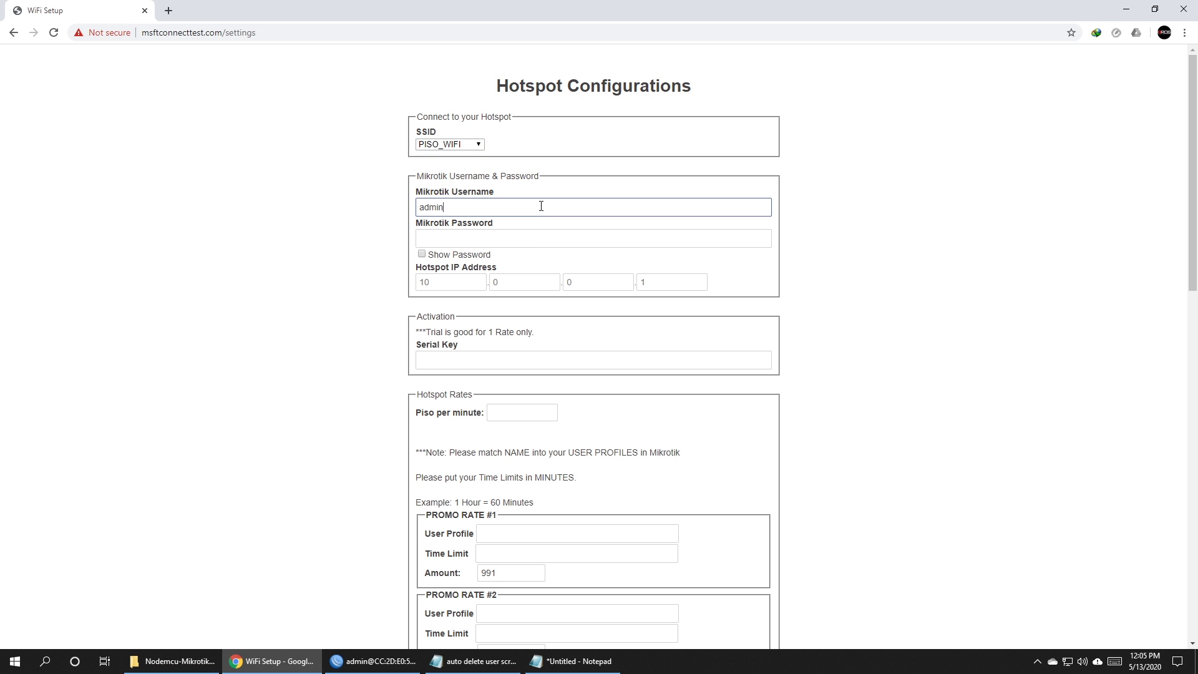
pyautogui.click(508, 240)
pyautogui.click(422, 253)
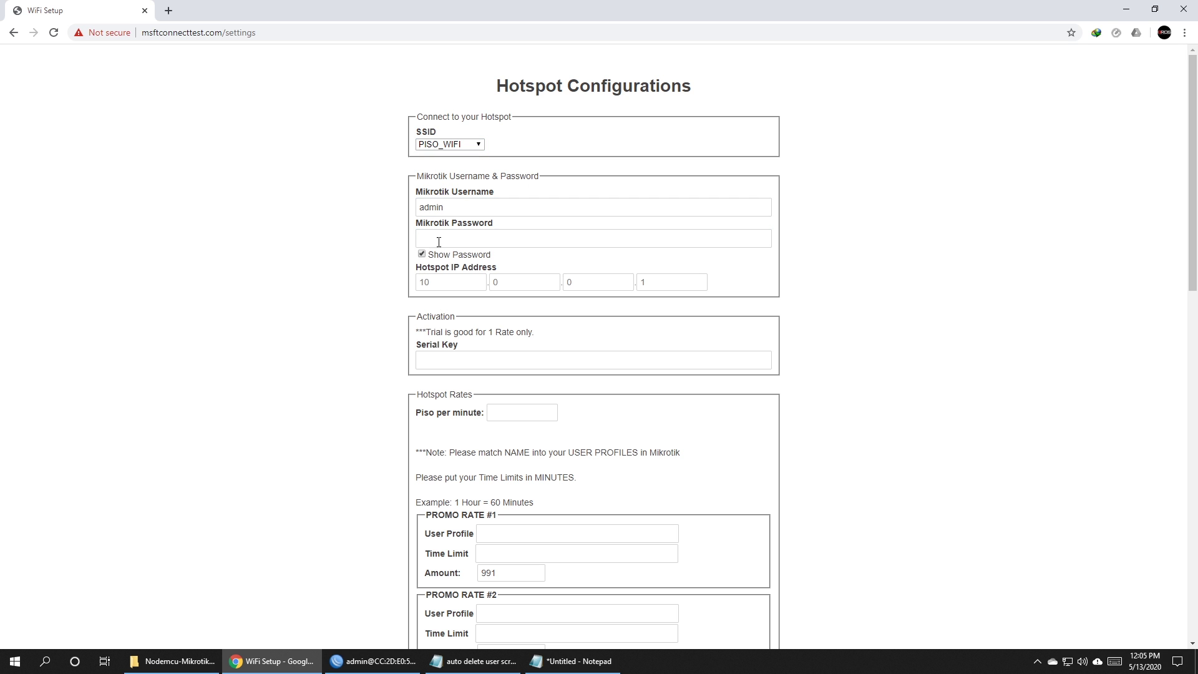
pyautogui.click(441, 239)
pyautogui.write('1234')
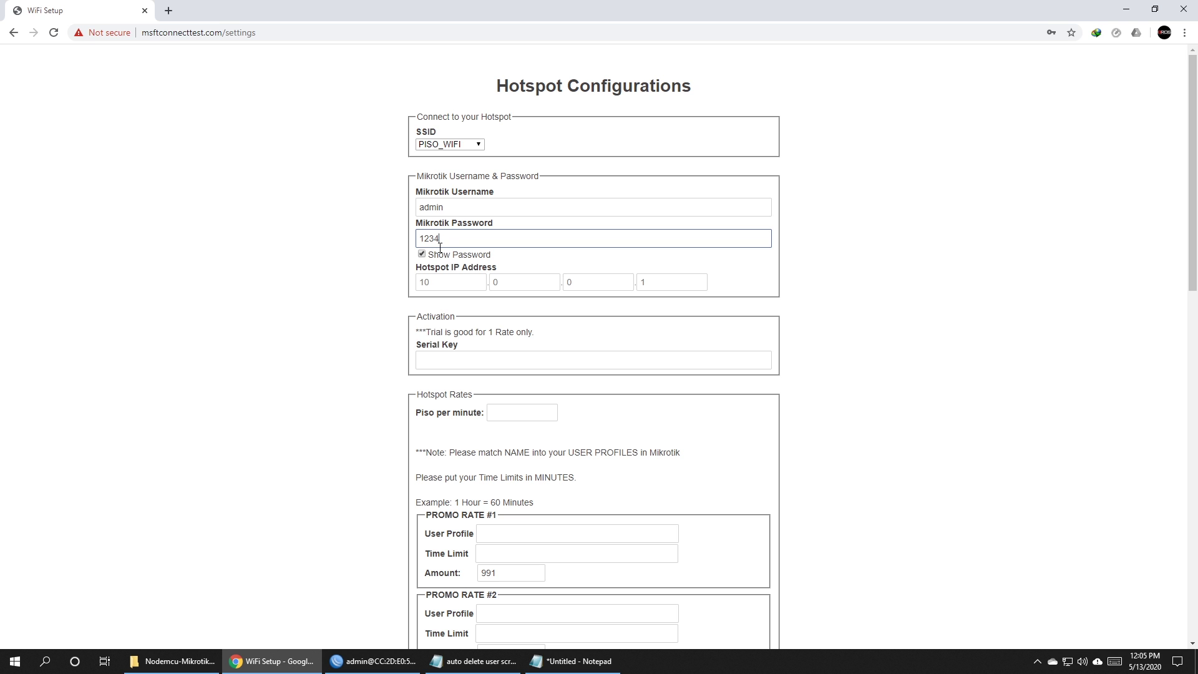
pyautogui.click(437, 281)
pyautogui.moveTo(426, 267); pyautogui.dragTo(497, 267)
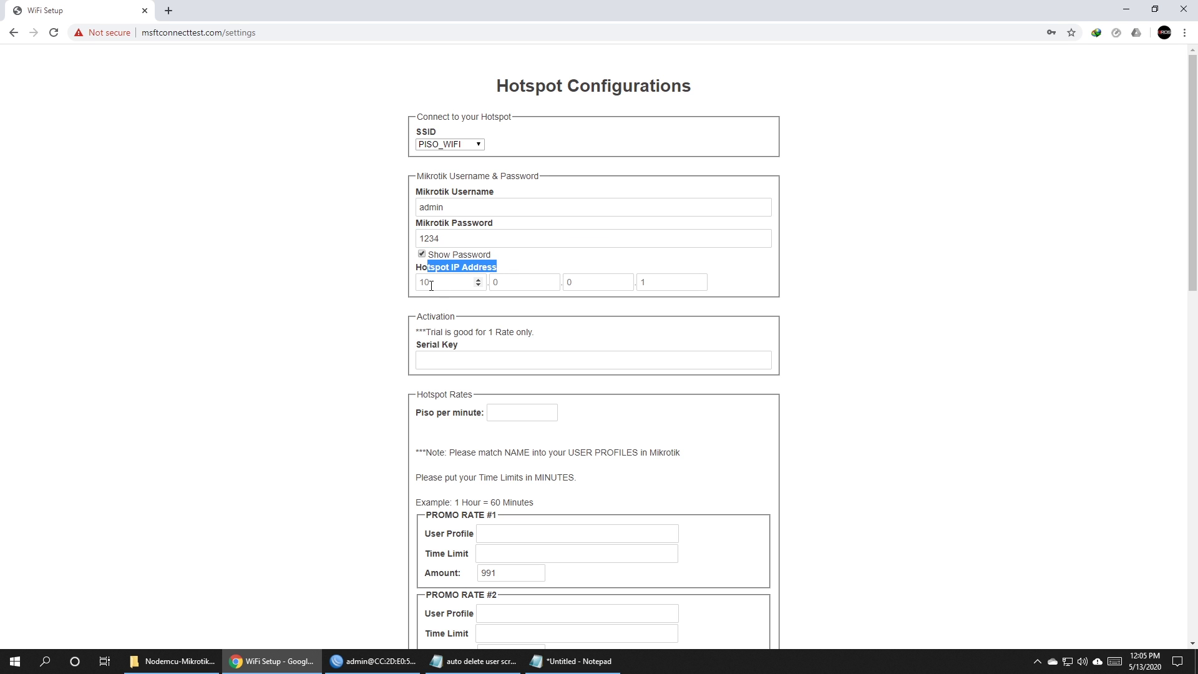
pyautogui.click(431, 285)
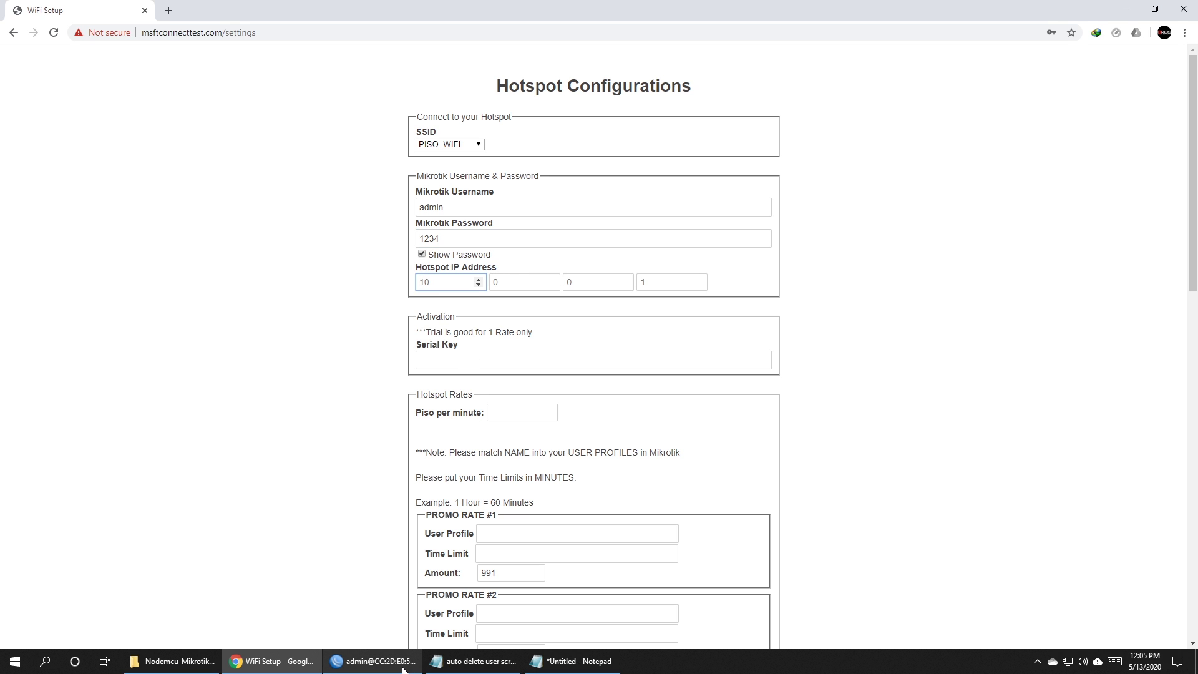
pyautogui.click(373, 661)
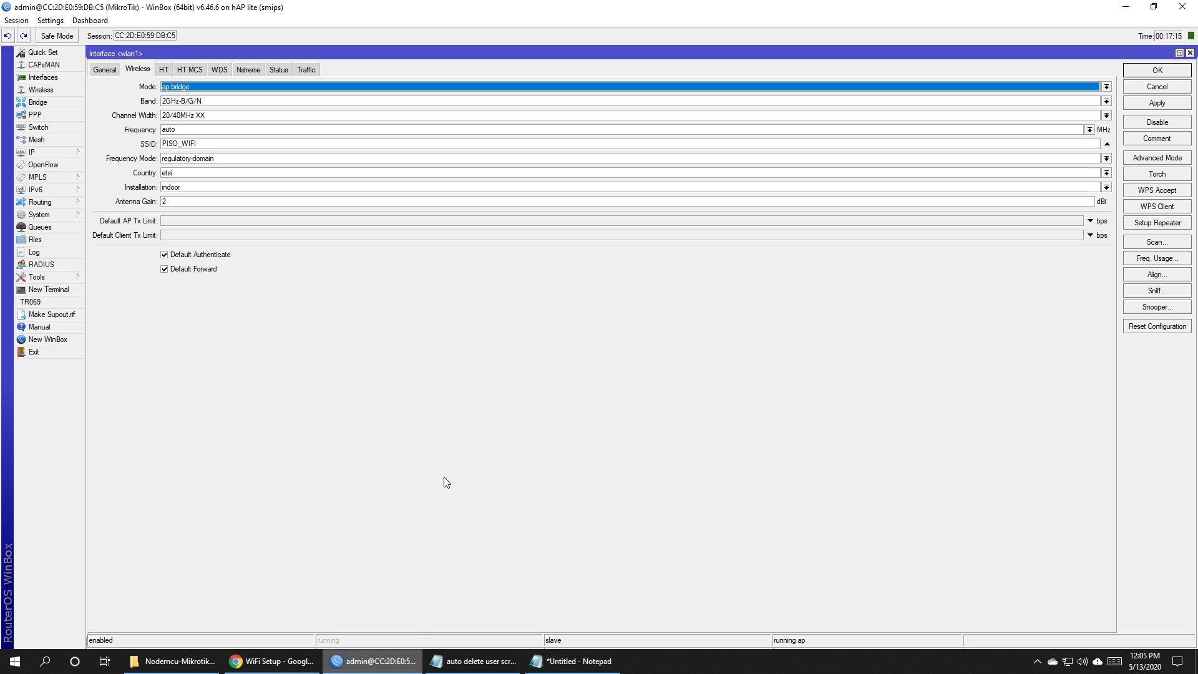
# Read hsprof1's Hotspot Address, 10.0.0.1, from WinBox's hotspot Server Profiles.
pyautogui.click(61, 151)
pyautogui.click(139, 269)
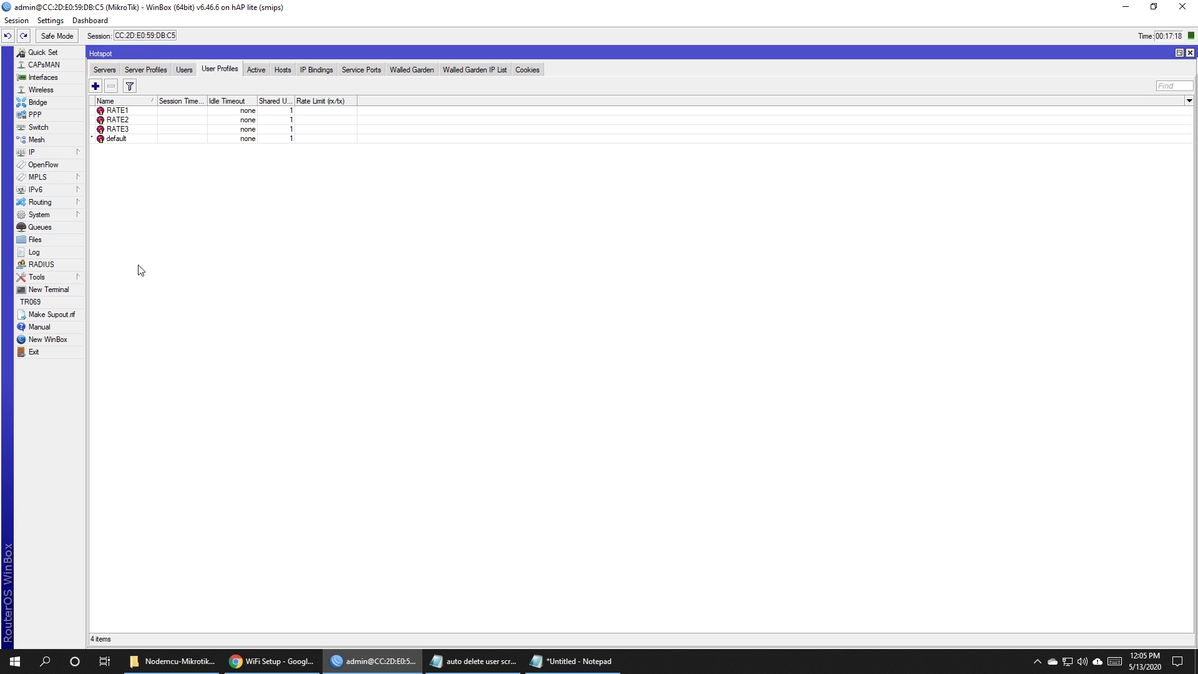
pyautogui.click(148, 69)
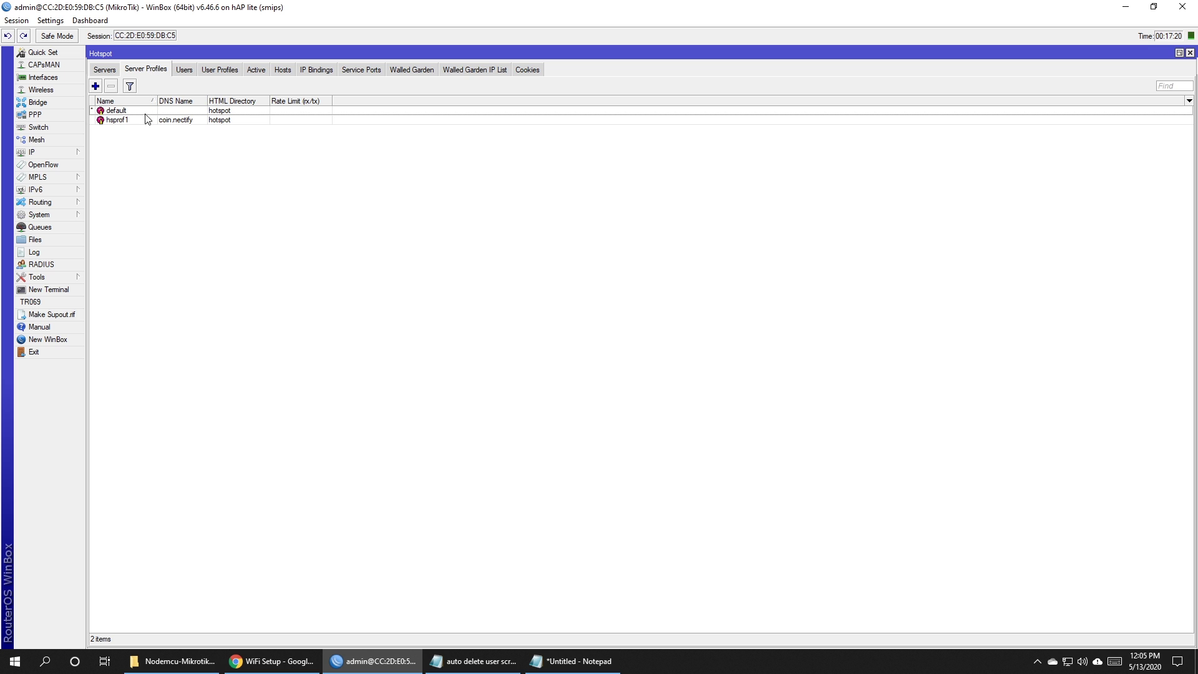
pyautogui.doubleClick(127, 120)
pyautogui.click(528, 252)
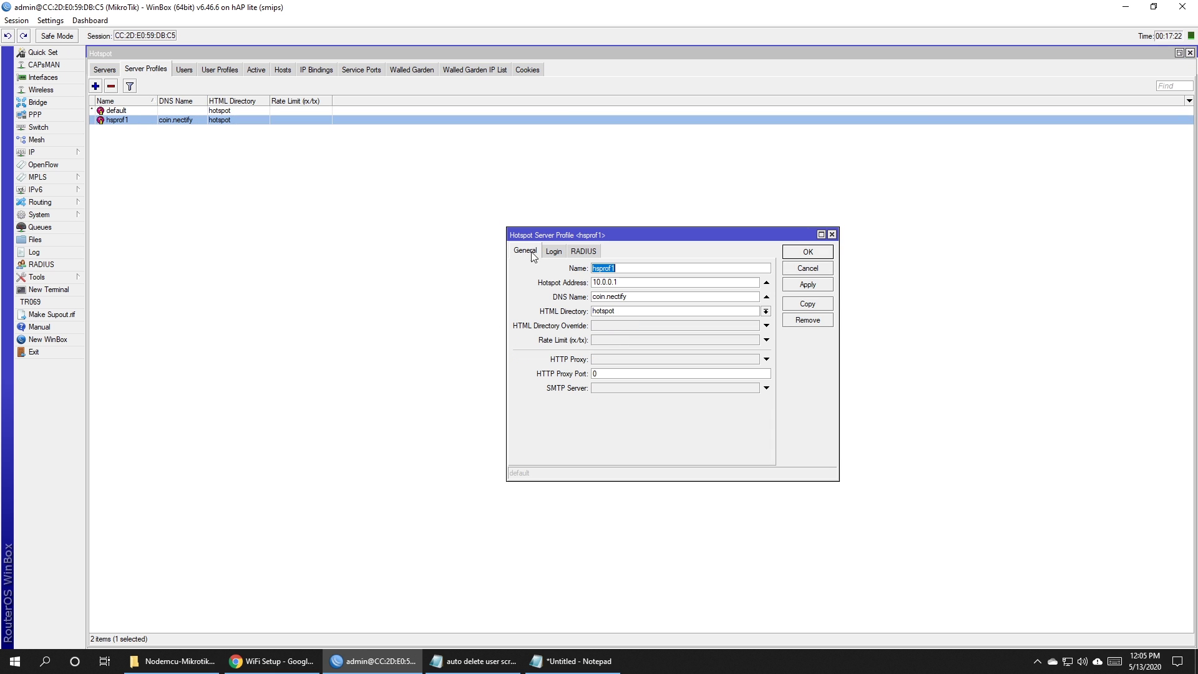
pyautogui.moveTo(619, 282); pyautogui.dragTo(586, 282)
pyautogui.click(626, 280)
pyautogui.press('Home')
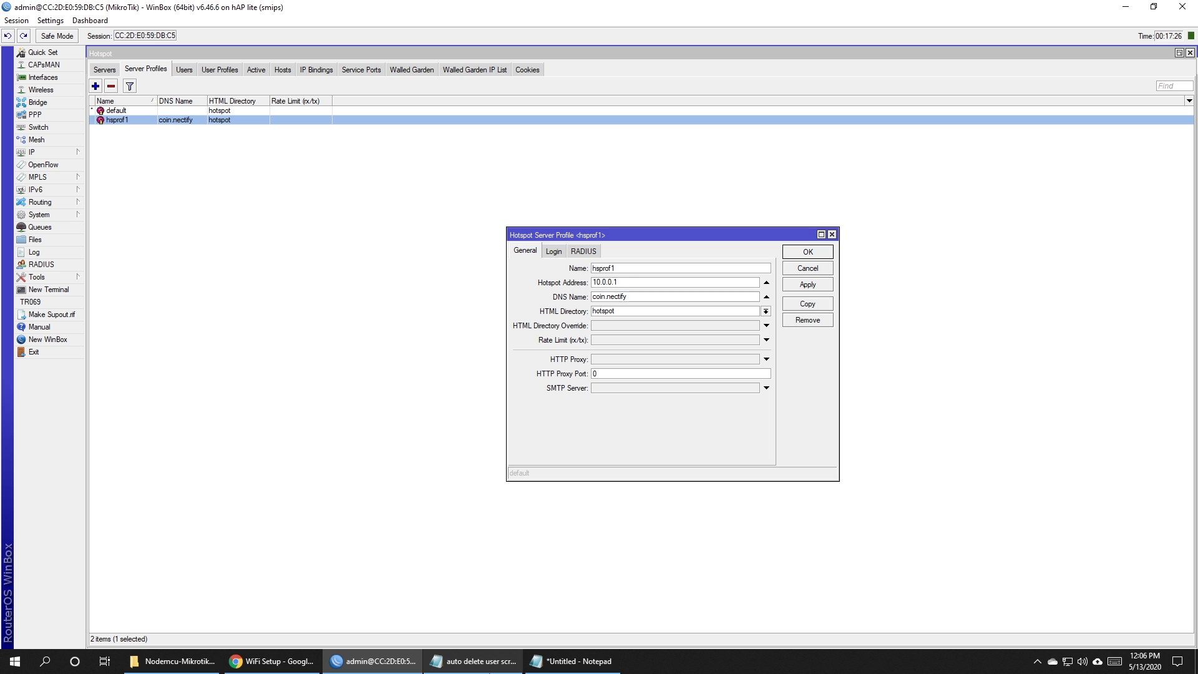
pyautogui.click(277, 666)
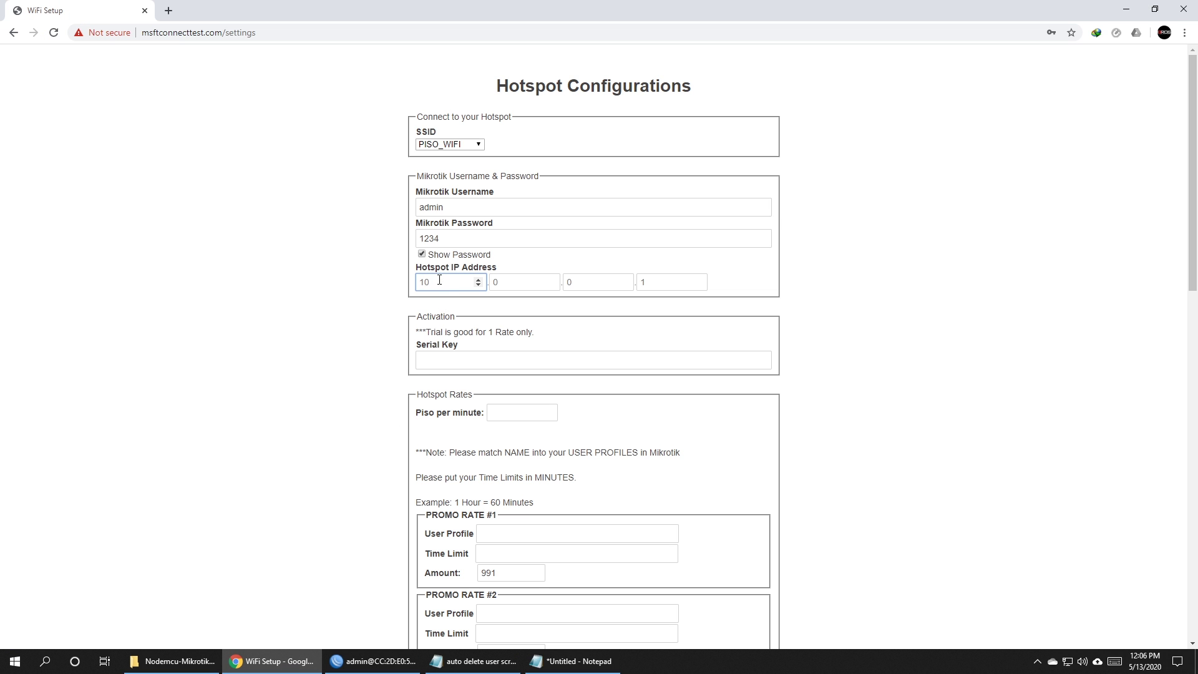
# Enter 10.0.0.1 as the Hotspot IP Address.
pyautogui.click(439, 280)
pyautogui.write('10')
pyautogui.click(533, 282)
pyautogui.write('0')
pyautogui.click(599, 282)
pyautogui.write('0')
pyautogui.click(661, 282)
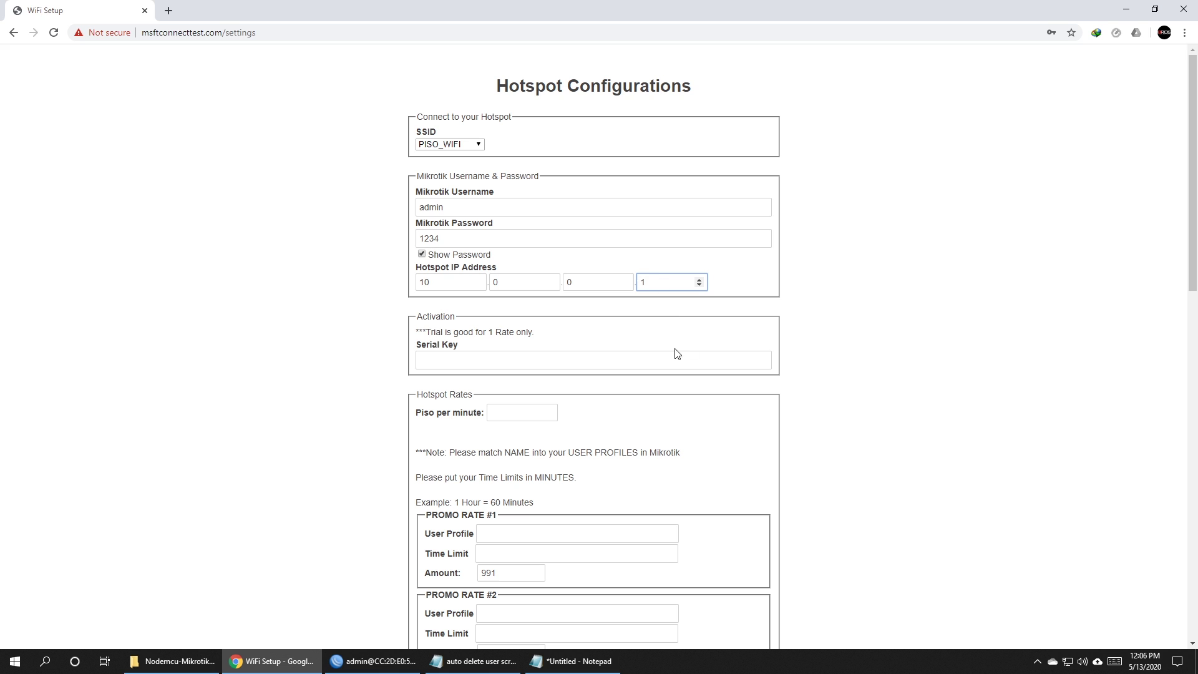
pyautogui.write('1')
# Fill the Serial Key from a saved autofill entry and set Piso per minute to 6.
pyautogui.click(571, 359)
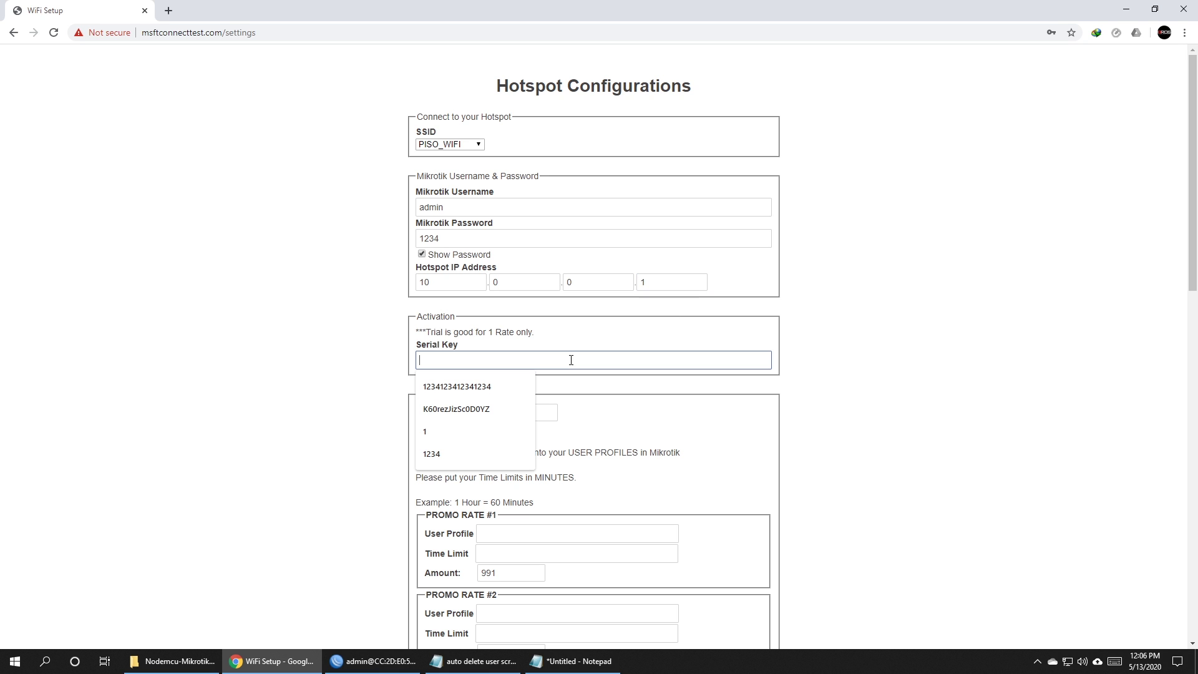
pyautogui.click(524, 380)
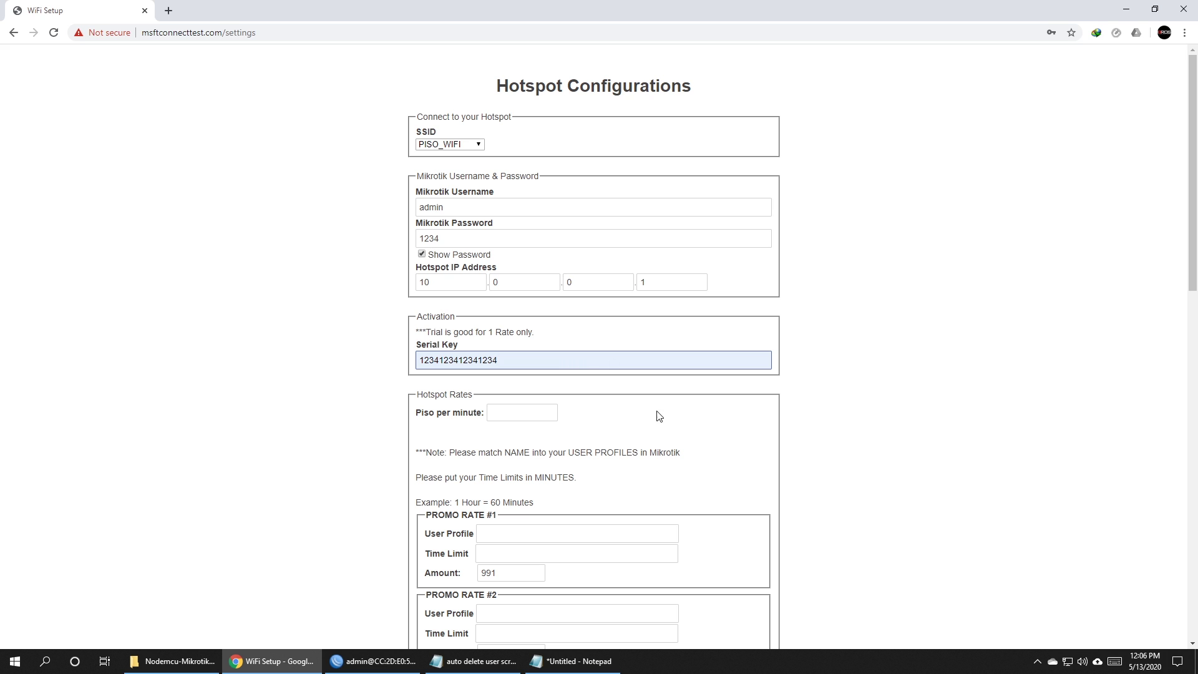
pyautogui.click(529, 412)
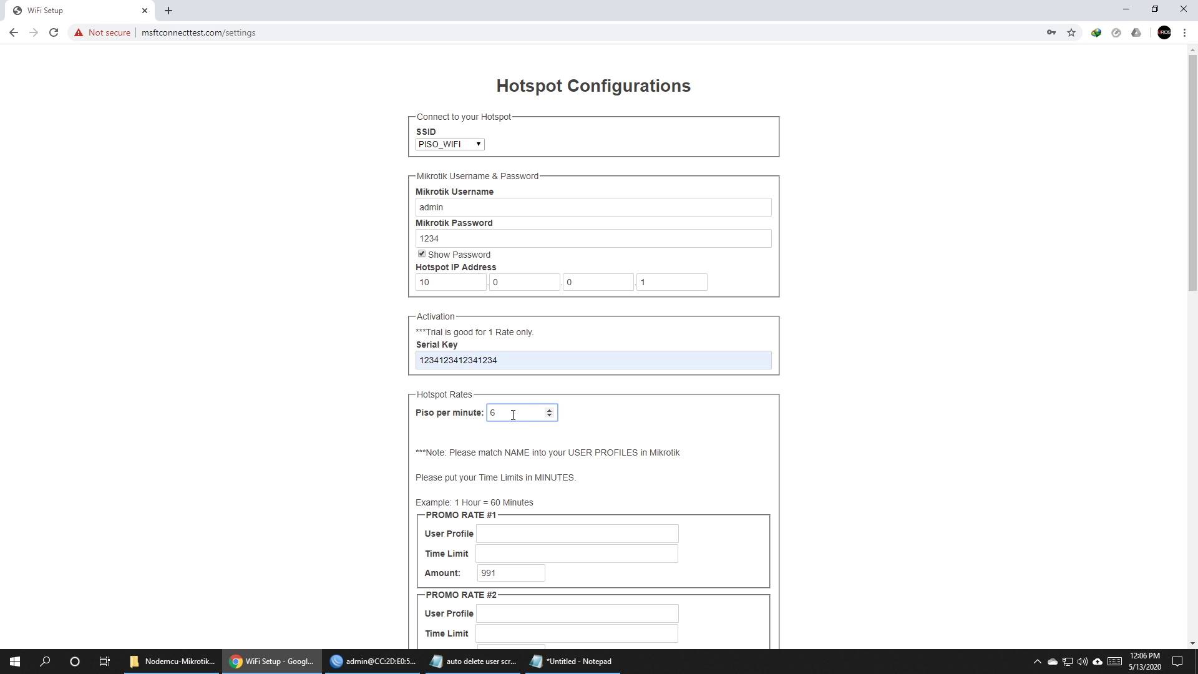
pyautogui.click(602, 416)
# Enter RATE1 as Promo Rate #1's User Profile.
pyautogui.scroll(-6, 885, 432)
pyautogui.click(515, 160)
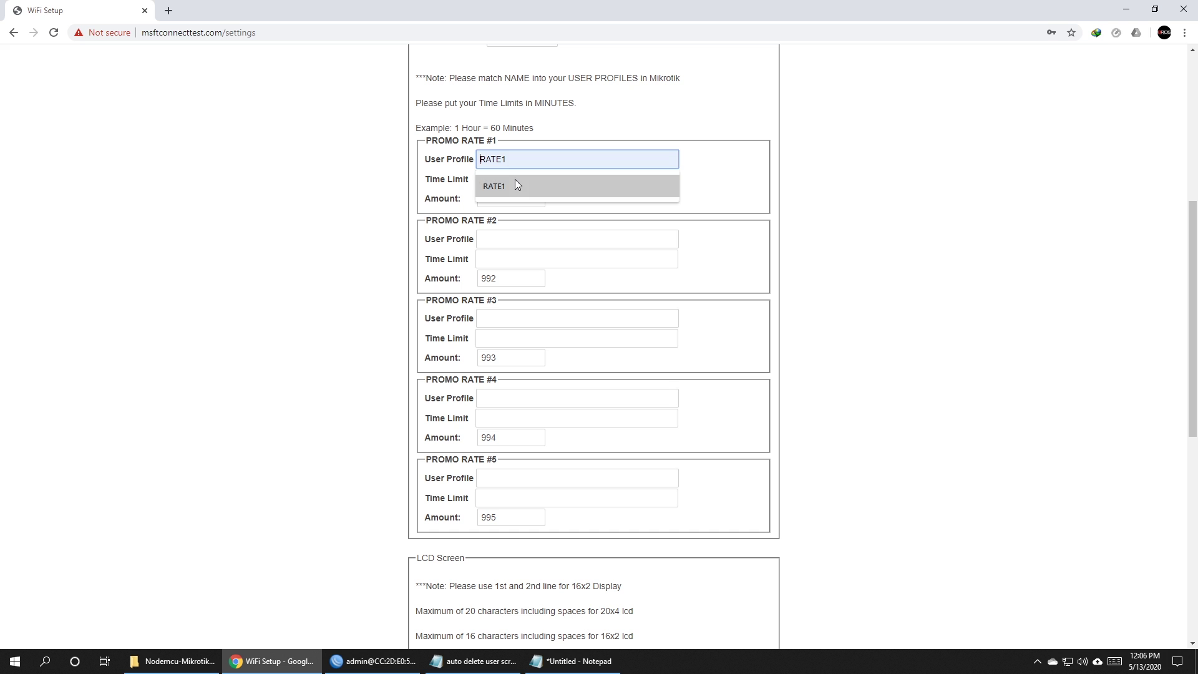
pyautogui.click(858, 184)
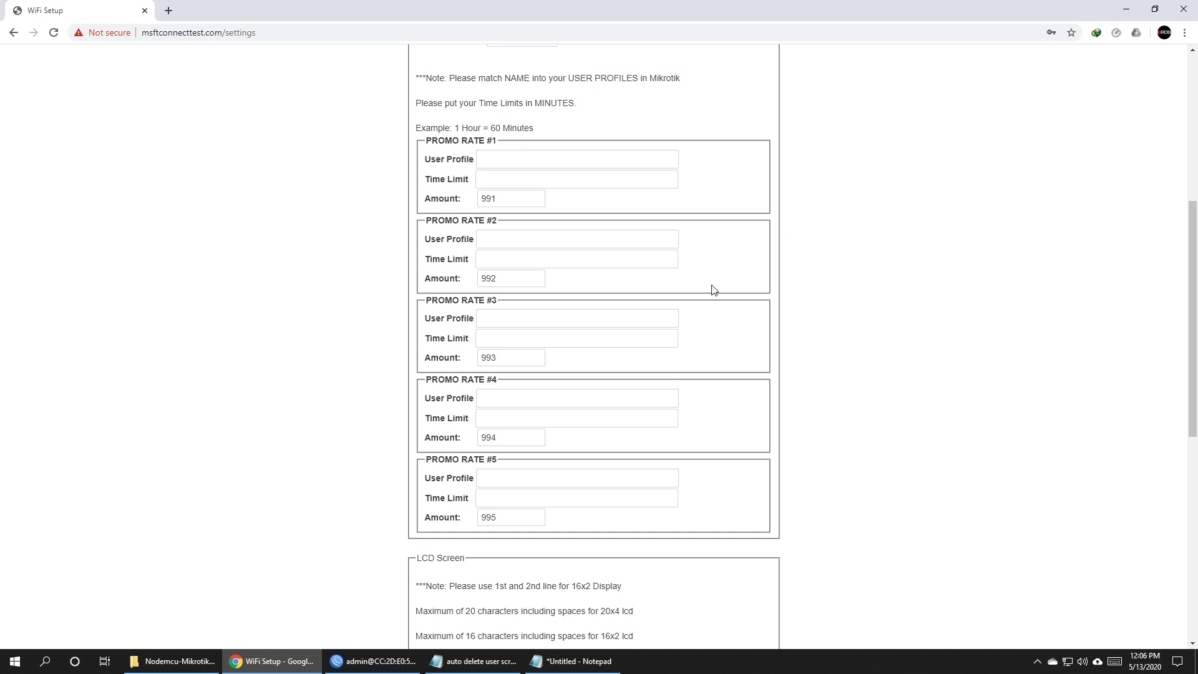
pyautogui.click(573, 160)
pyautogui.write('RATE1')
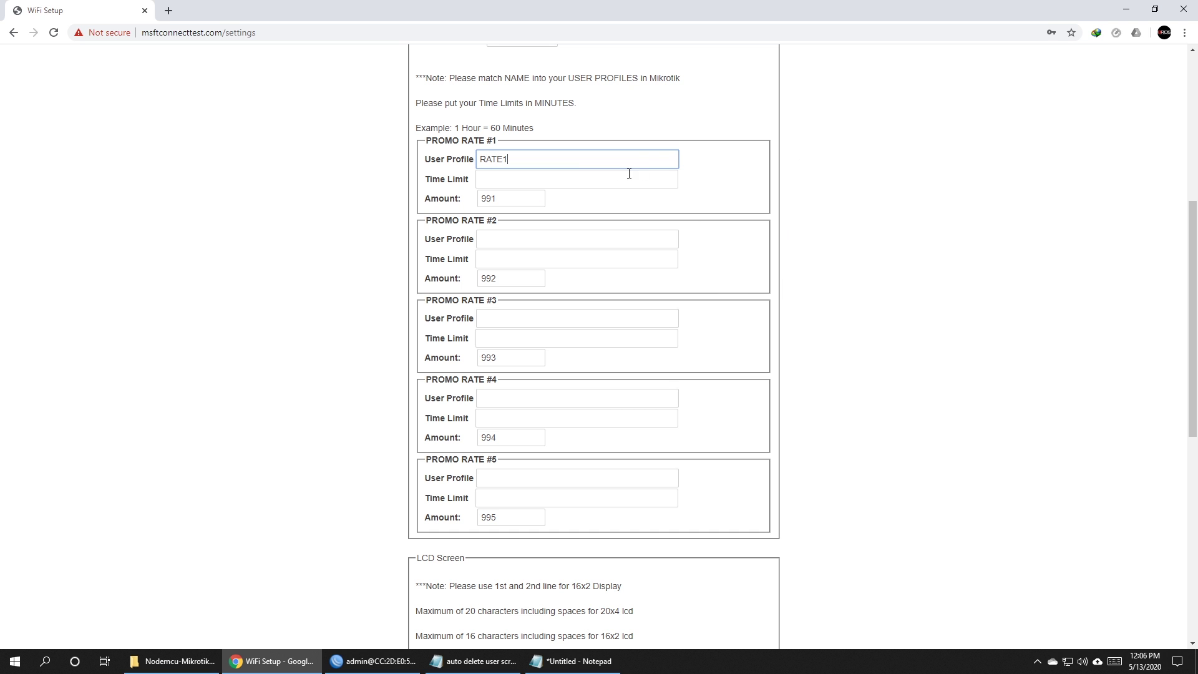
pyautogui.click(711, 220)
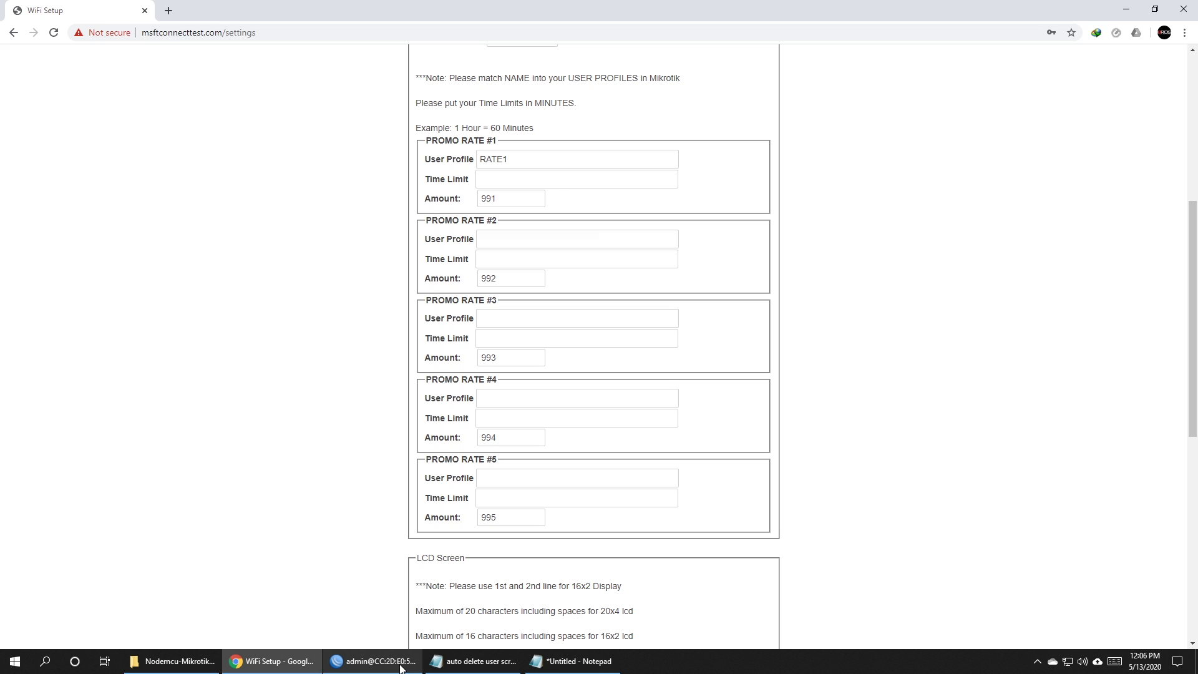
# Check the RATE1 profile in WinBox's hotspot User Profiles list.
pyautogui.click(374, 660)
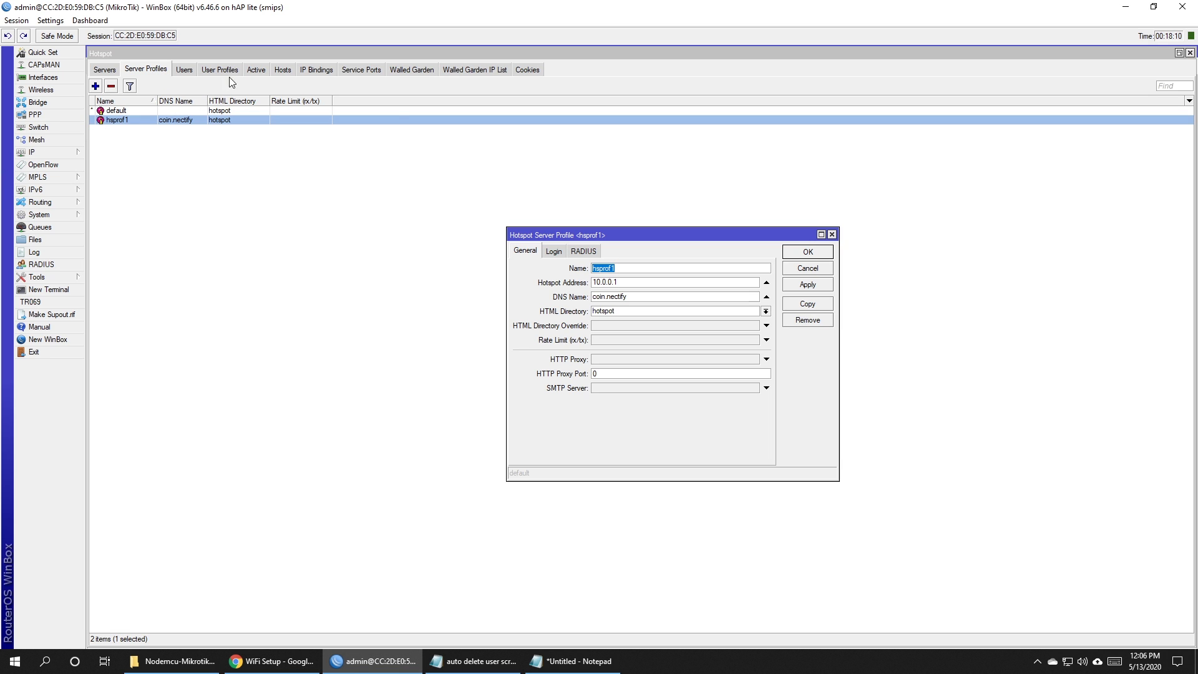
pyautogui.press('Escape')
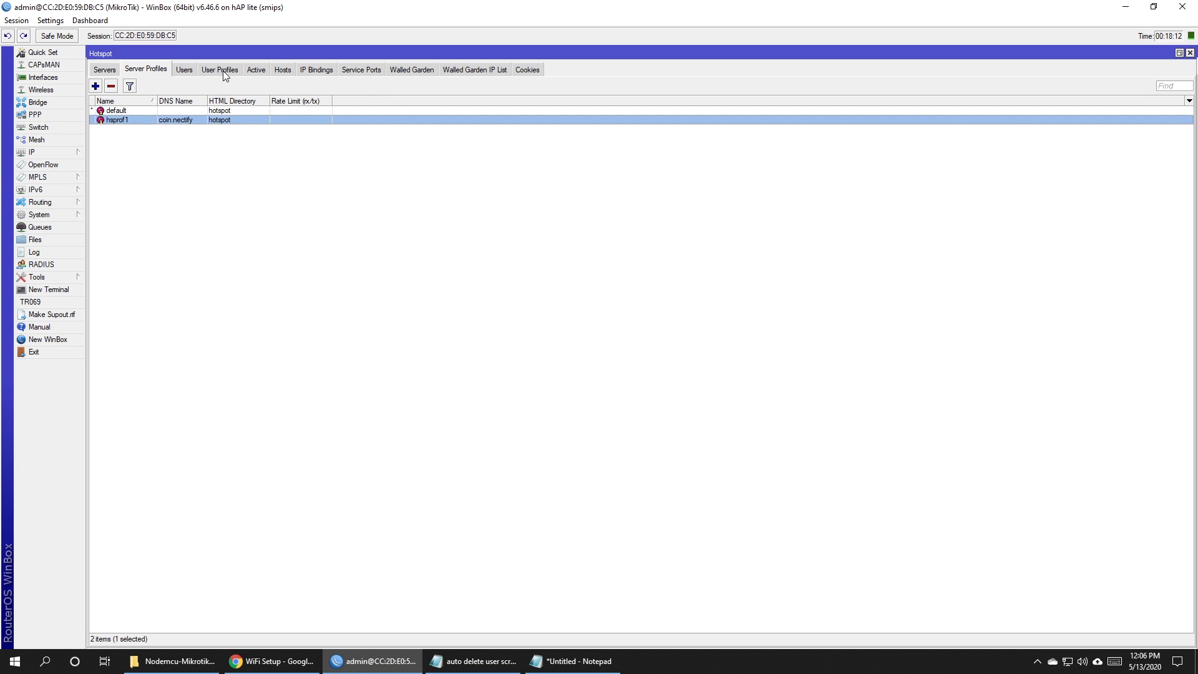
pyautogui.click(224, 74)
pyautogui.click(122, 111)
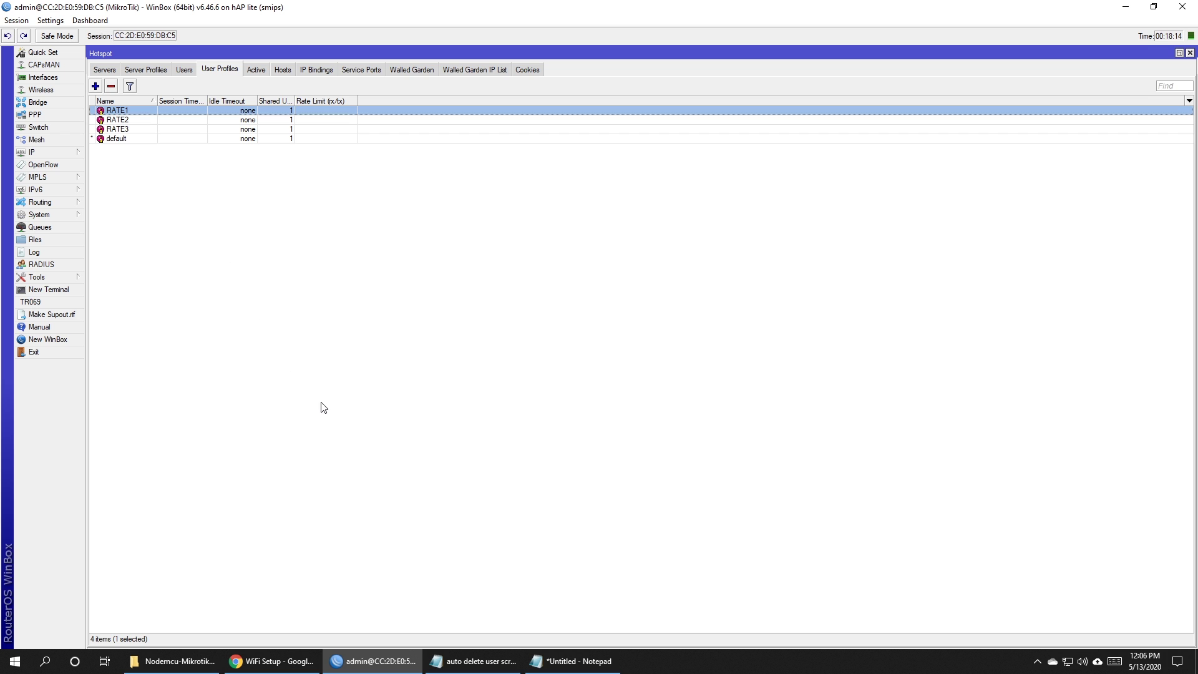
pyautogui.click(540, 473)
pyautogui.click(271, 661)
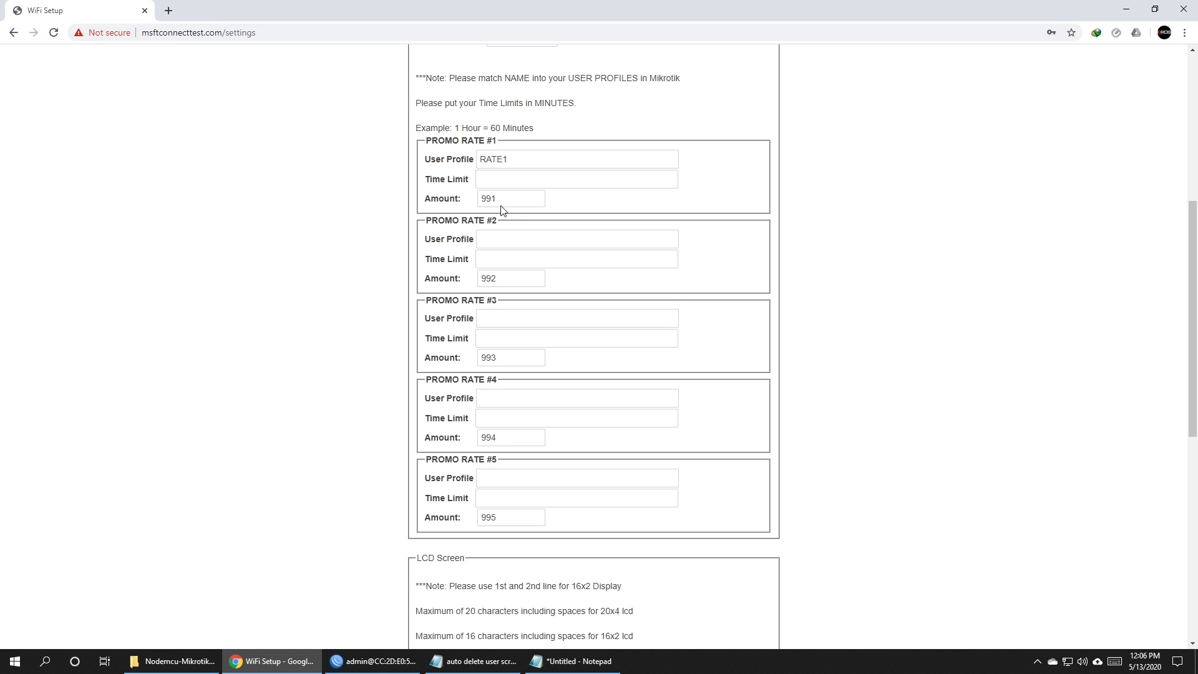
# Give Promo Rate #1 a 60-minute time limit and amount 5.
pyautogui.click(500, 179)
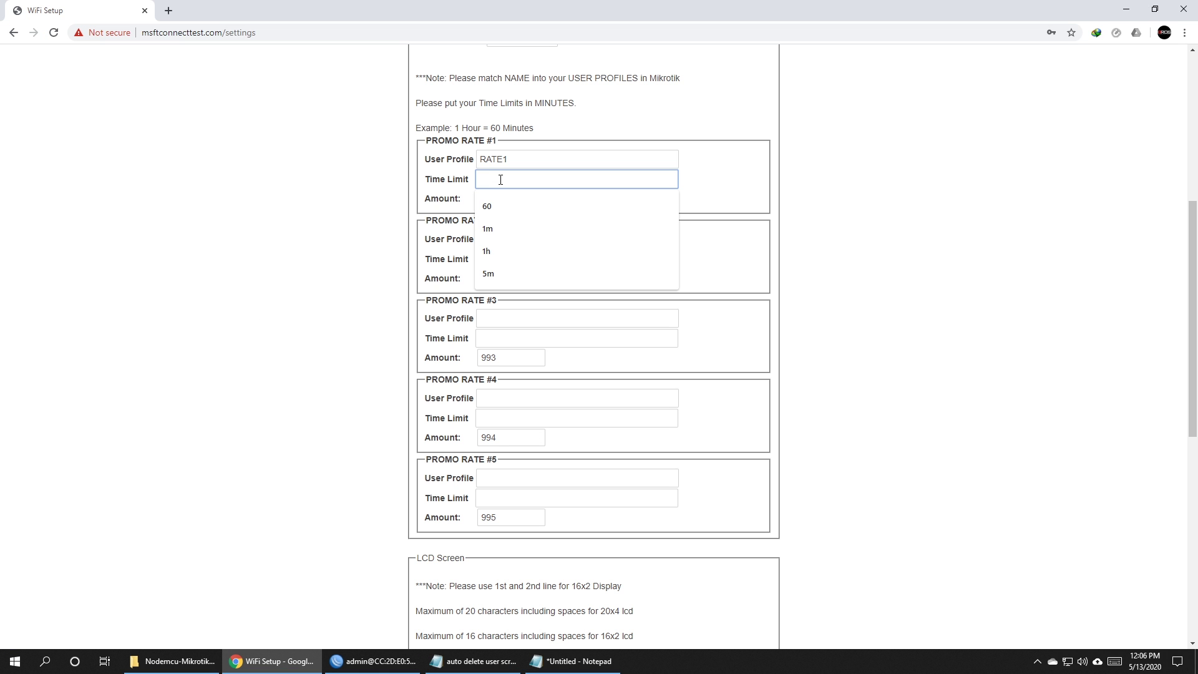
pyautogui.write('60')
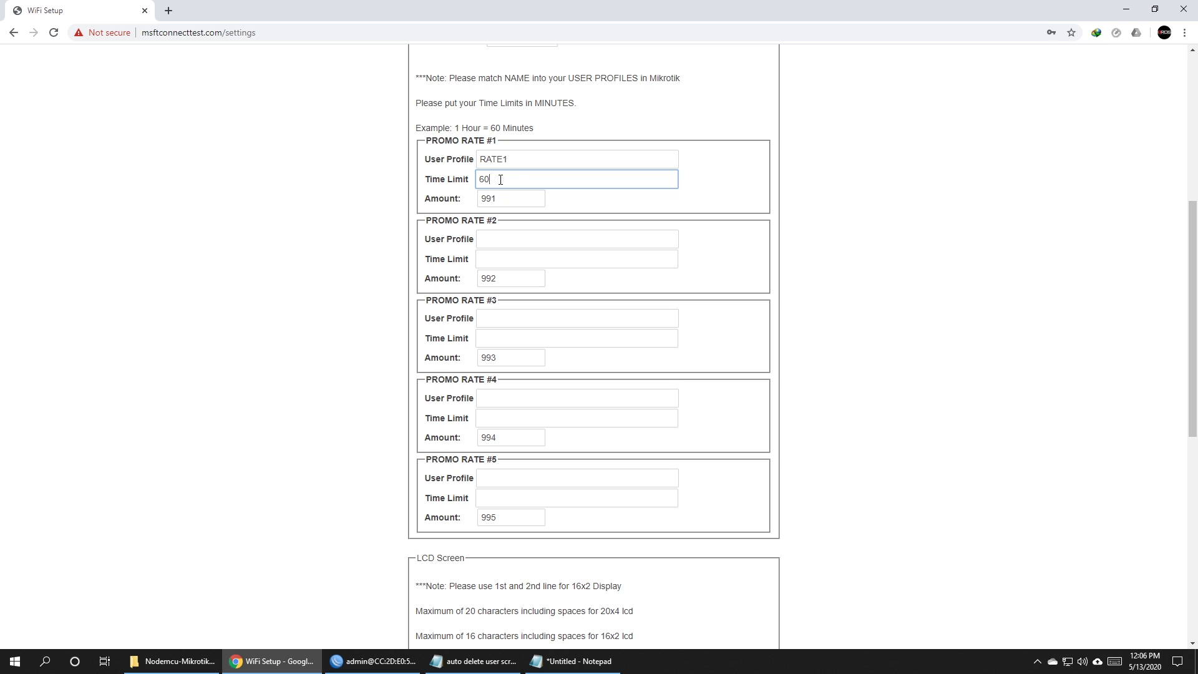
pyautogui.doubleClick(497, 181)
pyautogui.click(524, 185)
pyautogui.click(527, 199)
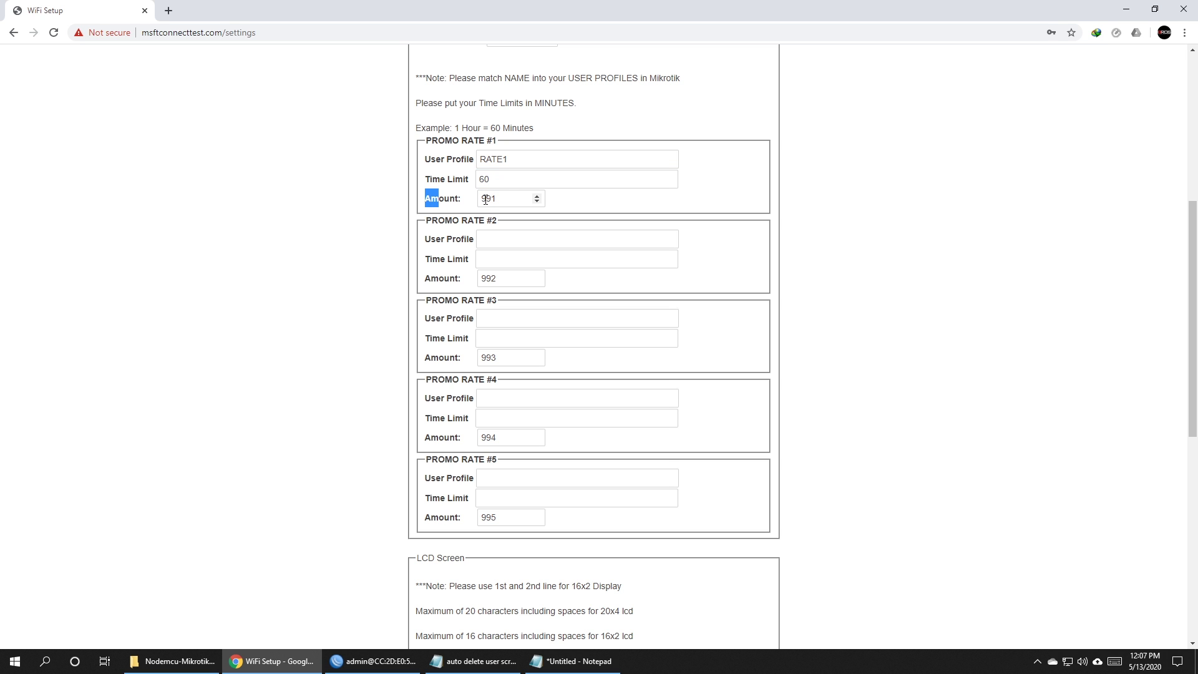
pyautogui.doubleClick(499, 198)
pyautogui.write('5')
pyautogui.click(649, 214)
# Set Promo Rate #2 to profile RATE2, 180 minutes, amount 10.
pyautogui.click(546, 237)
pyautogui.write('R')
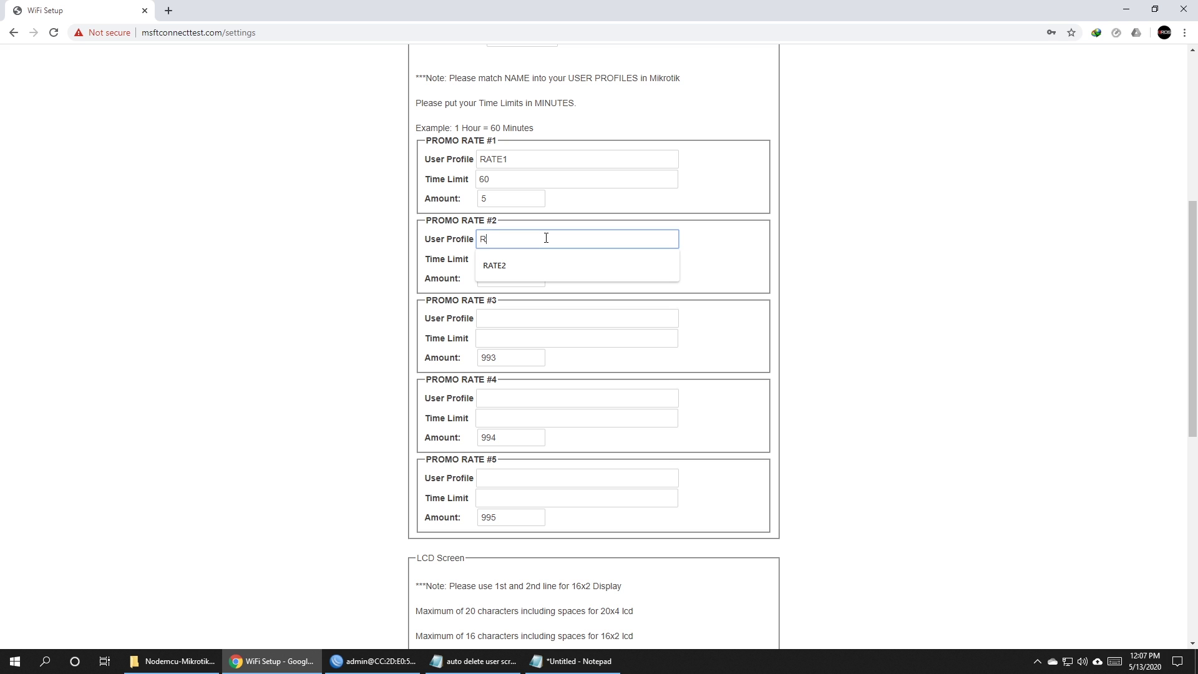
pyautogui.write('ATE2')
pyautogui.click(726, 265)
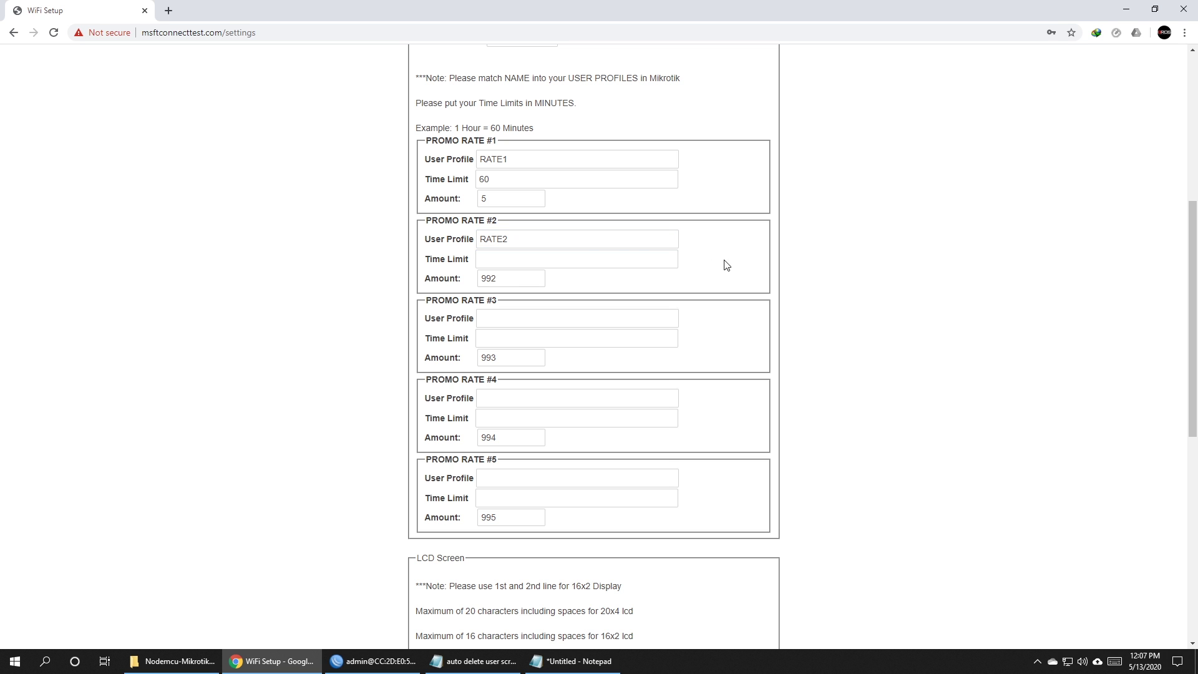
pyautogui.click(516, 265)
pyautogui.click(510, 307)
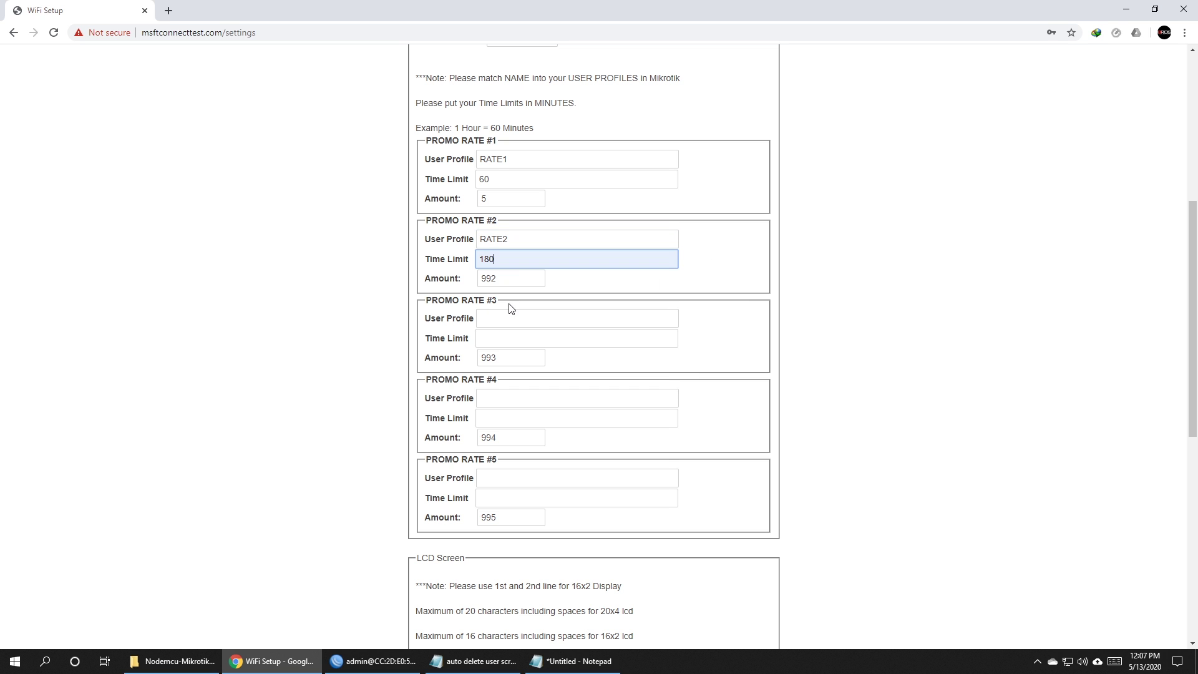
pyautogui.moveTo(530, 278); pyautogui.dragTo(472, 281)
pyautogui.write('1')
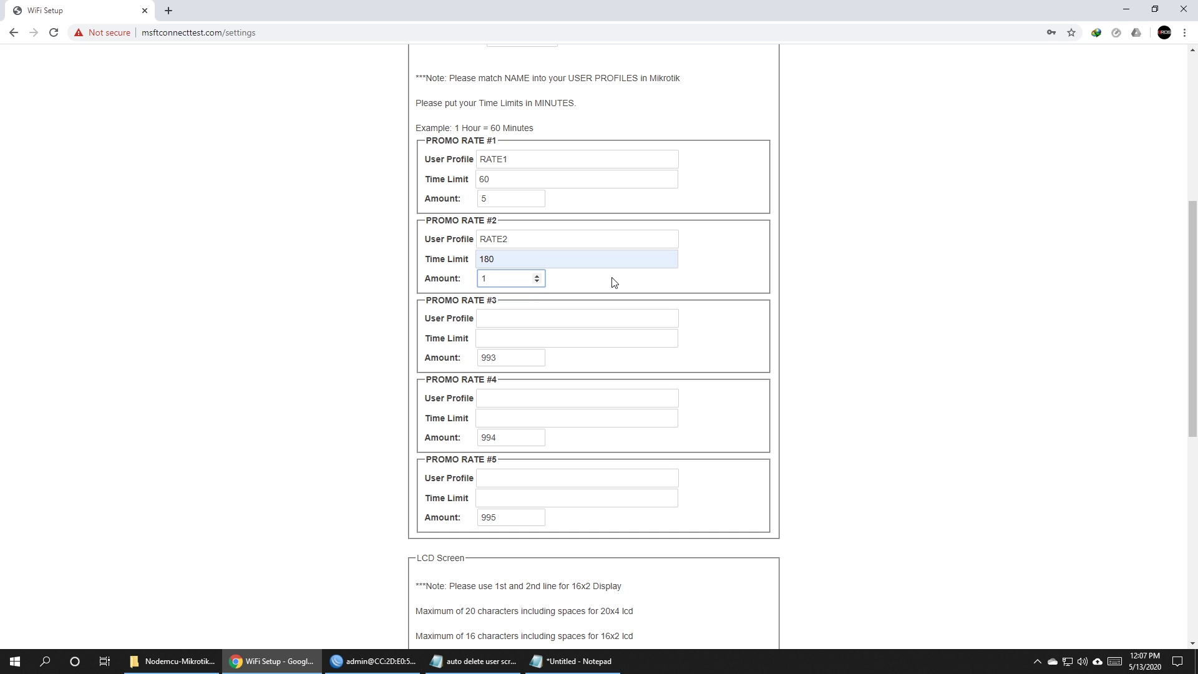
pyautogui.write('0')
# Set Promo Rate #3 to profile RATE3, 1440 minutes, amount 25.
pyautogui.click(586, 322)
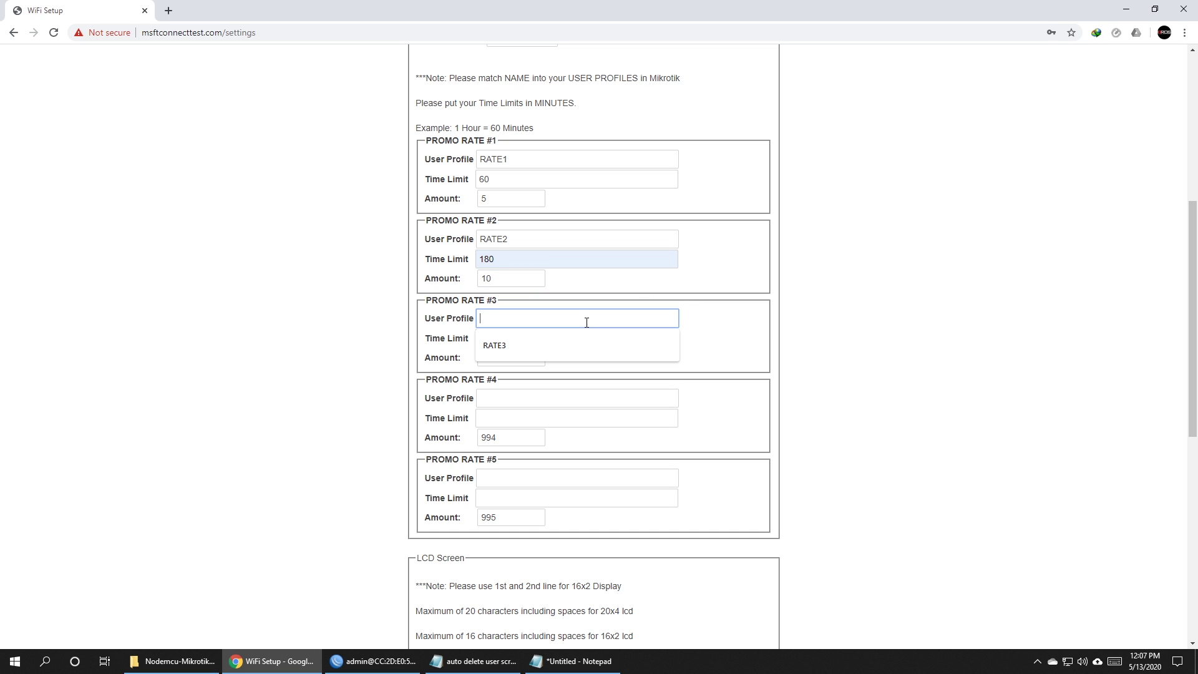
pyautogui.write('RATE3')
pyautogui.click(537, 341)
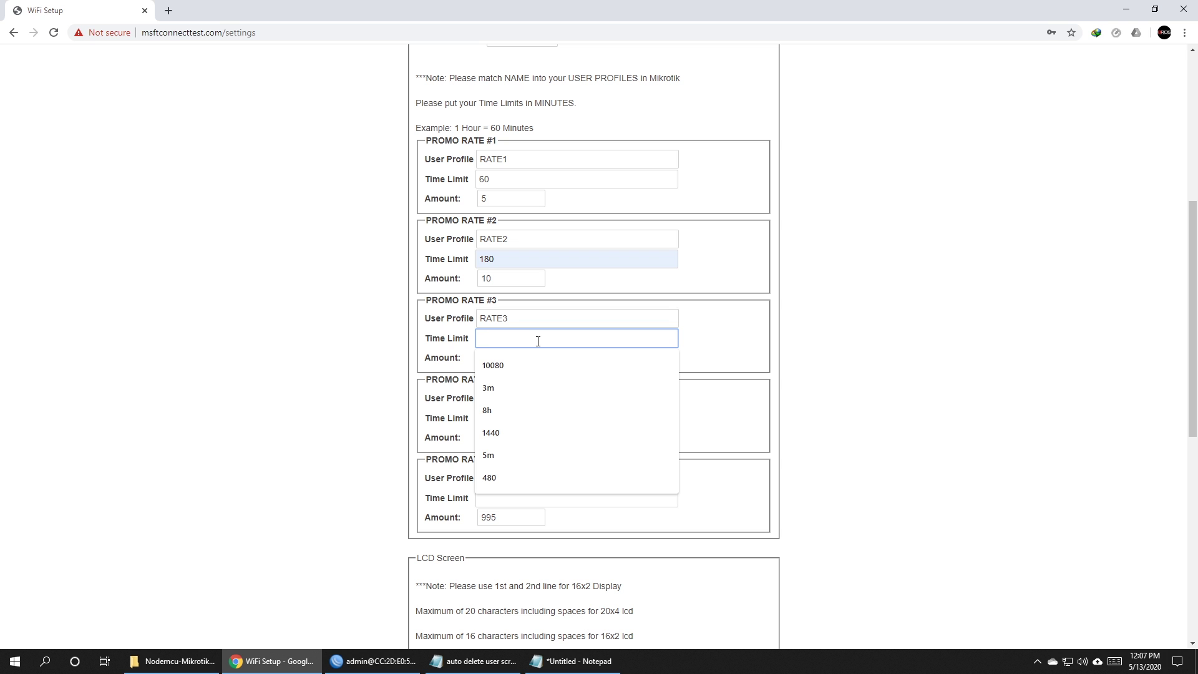
pyautogui.click(499, 432)
pyautogui.doubleClick(511, 358)
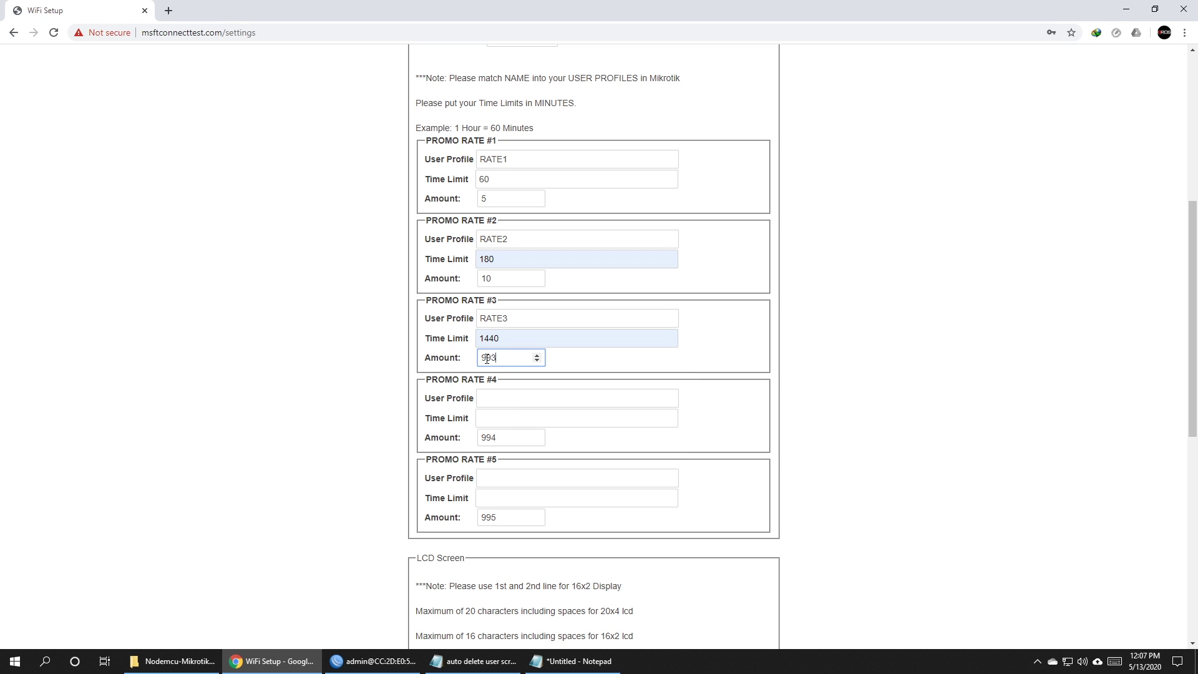
pyautogui.write('25')
# Leave Promo Rate #4's user profile empty and set its amount to 999.
pyautogui.click(830, 354)
pyautogui.click(553, 399)
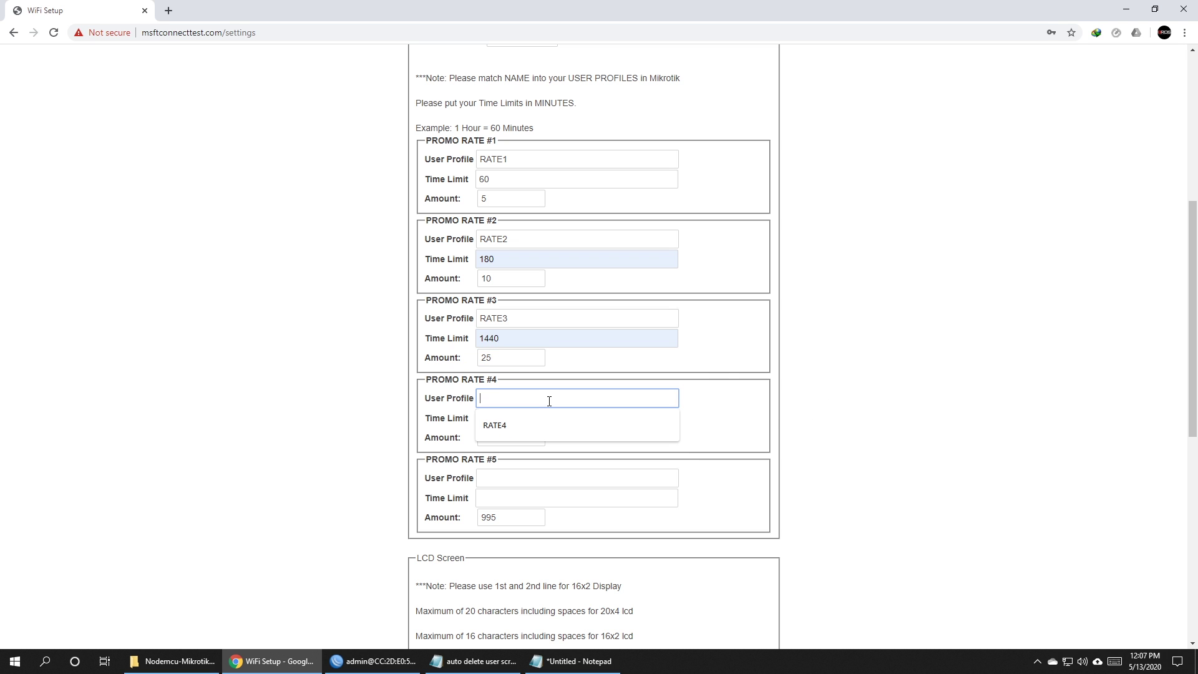
pyautogui.click(690, 417)
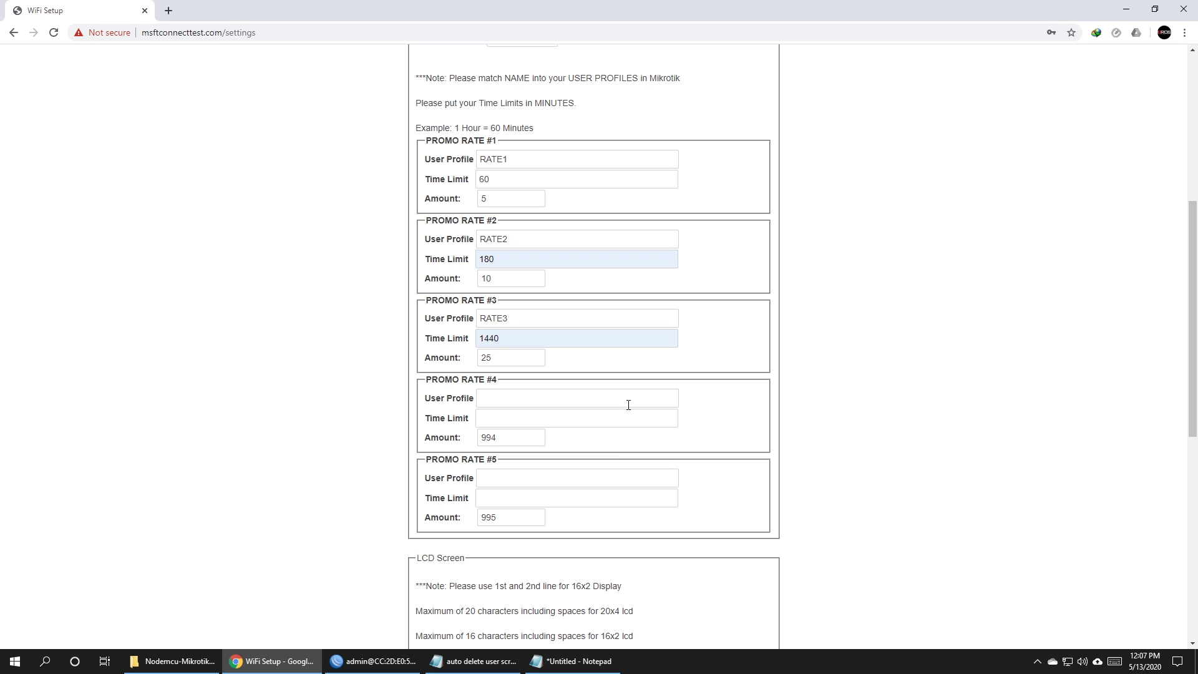
pyautogui.doubleClick(490, 437)
pyautogui.write('999')
# Clear RATE5 from Promo Rate #5's user profile and set its amount to 999.
pyautogui.scroll(-3, 717, 437)
pyautogui.click(605, 291)
pyautogui.click(600, 317)
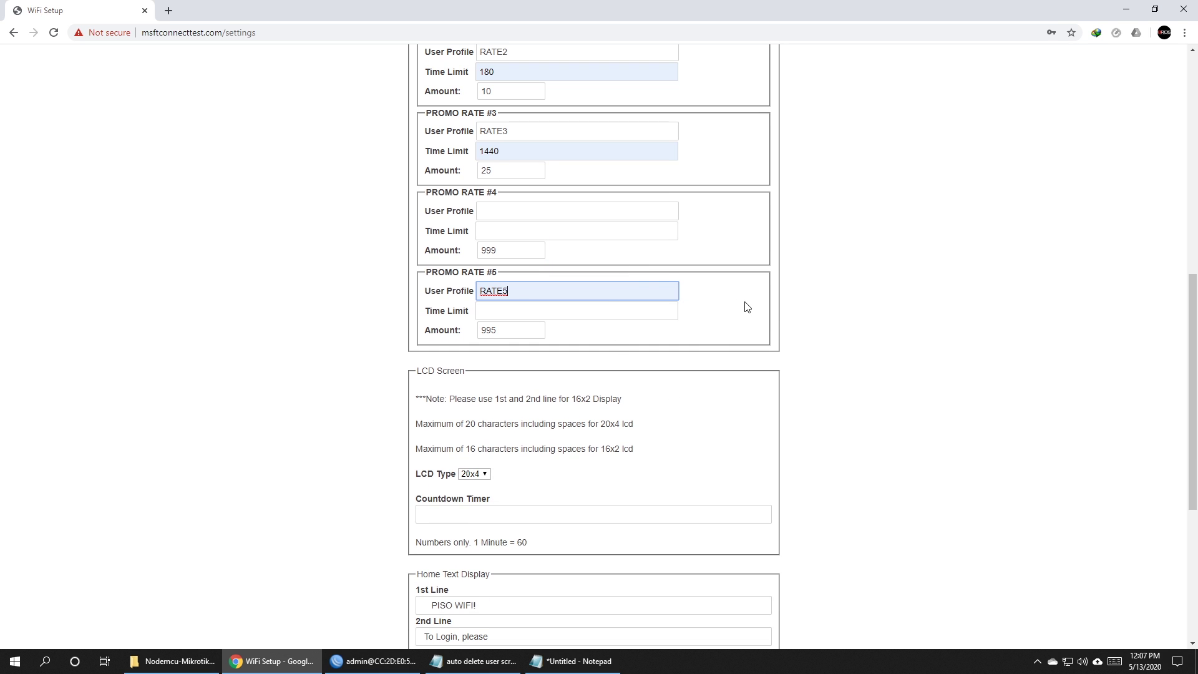
pyautogui.moveTo(649, 291); pyautogui.dragTo(383, 286)
pyautogui.press('Delete')
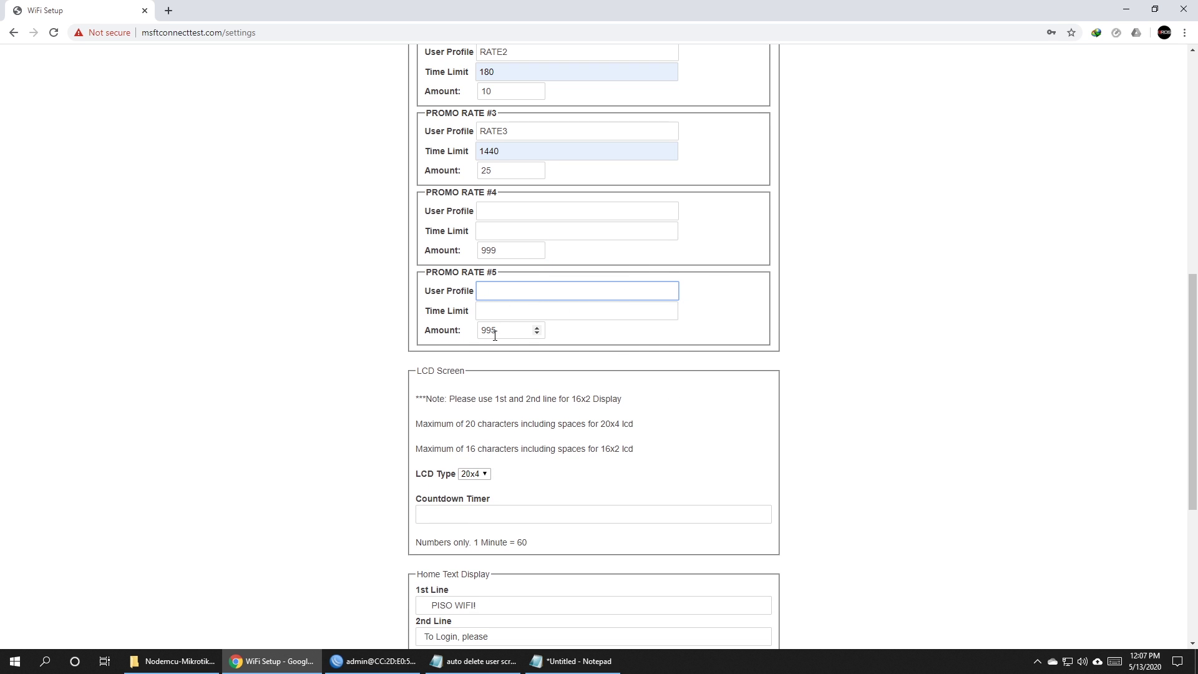
pyautogui.doubleClick(496, 330)
pyautogui.write('999')
pyautogui.click(668, 347)
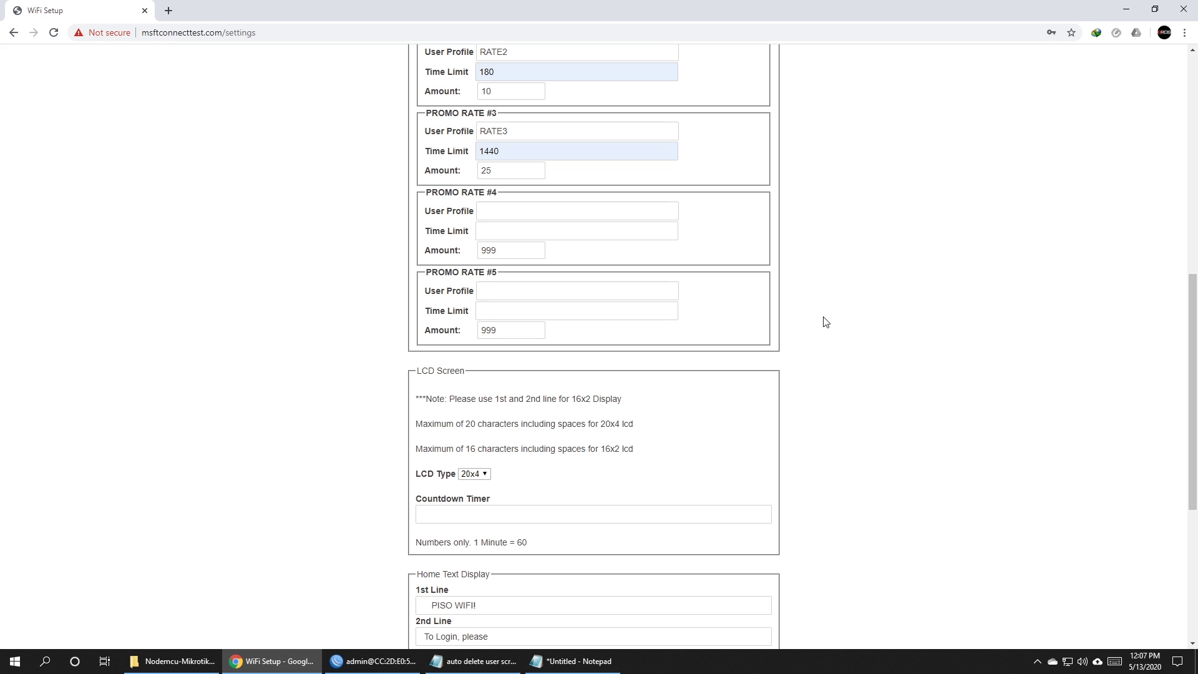
# Leave the LCD type at 20x4 and enter 60 in the Countdown Timer.
pyautogui.scroll(-2, 823, 336)
pyautogui.click(474, 349)
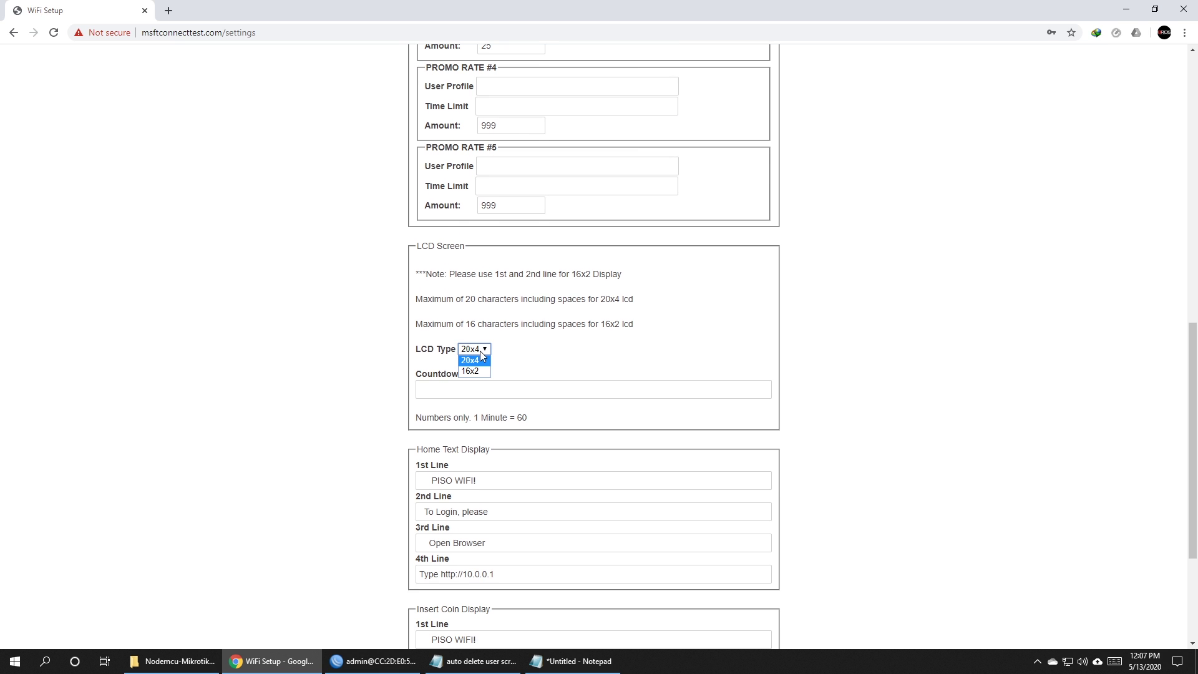
pyautogui.click(784, 337)
pyautogui.click(474, 349)
pyautogui.click(569, 350)
pyautogui.scroll(-1, 535, 356)
pyautogui.scroll(-1, 535, 356)
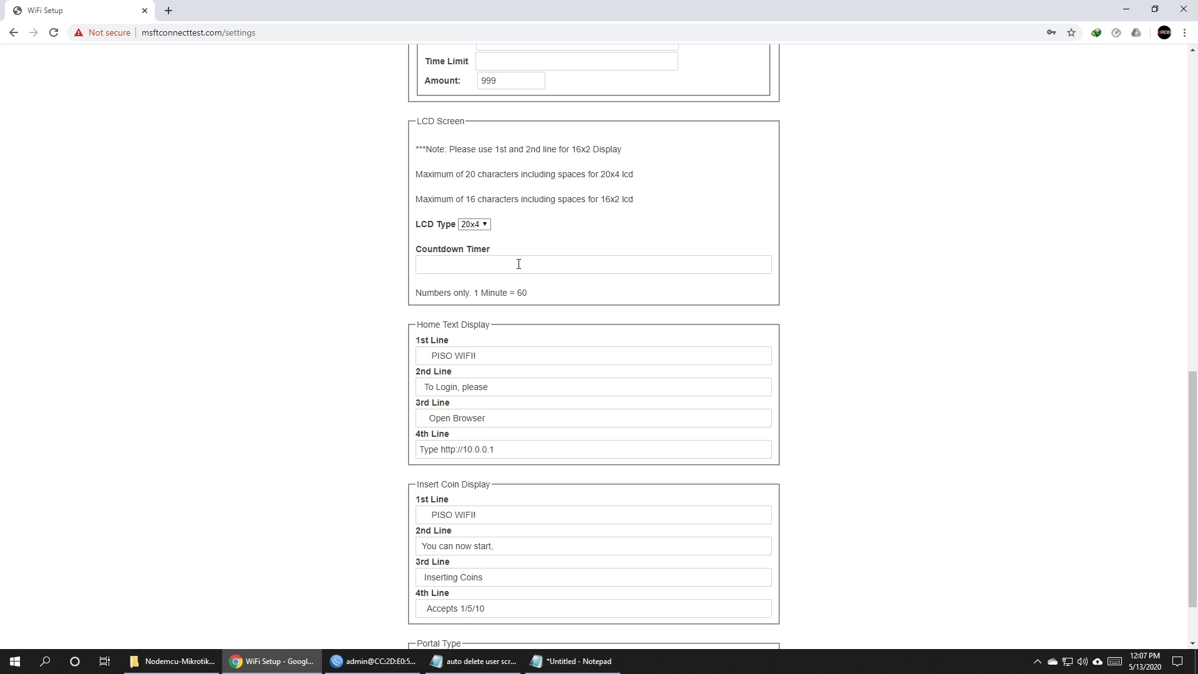
pyautogui.click(518, 264)
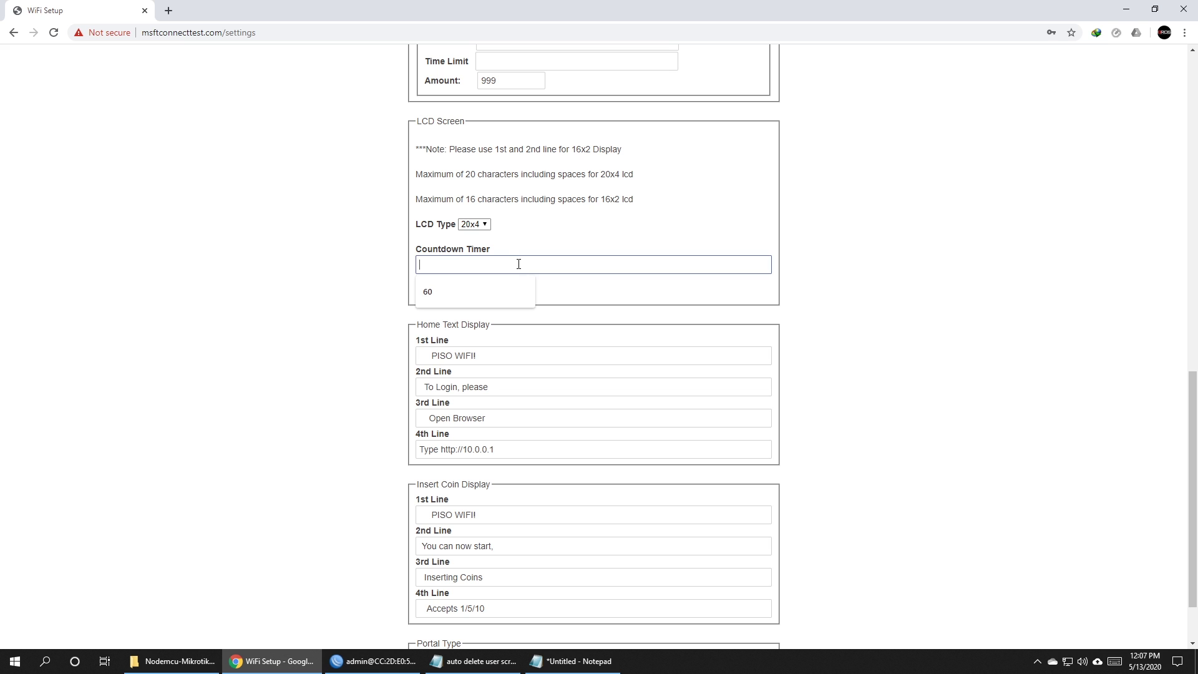
pyautogui.click(479, 294)
pyautogui.doubleClick(469, 263)
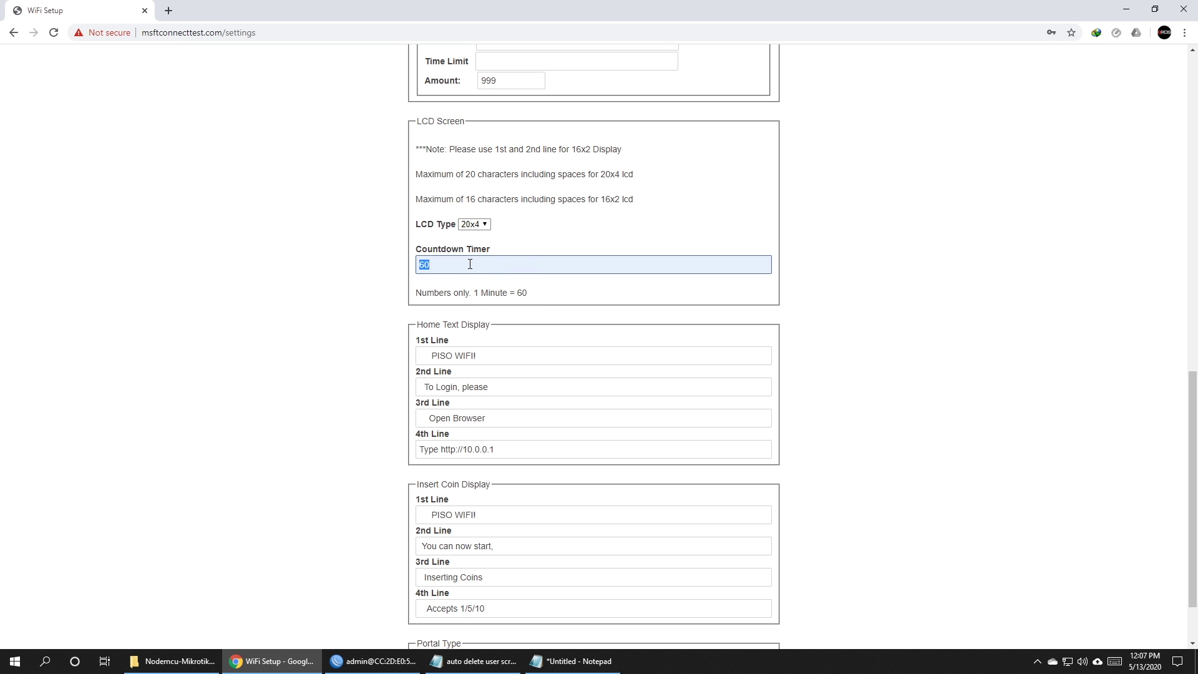
pyautogui.write('60')
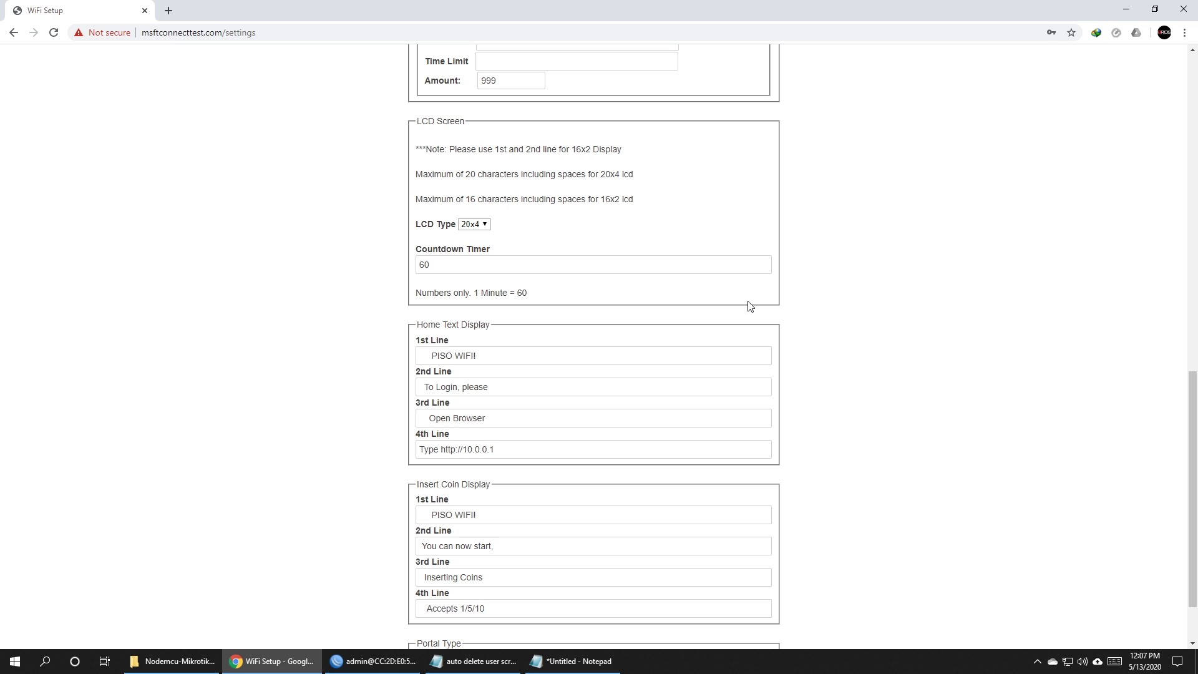
pyautogui.scroll(-2, 535, 275)
# Review the four Home Text lines and four Insert Coin lines.
pyautogui.click(535, 277)
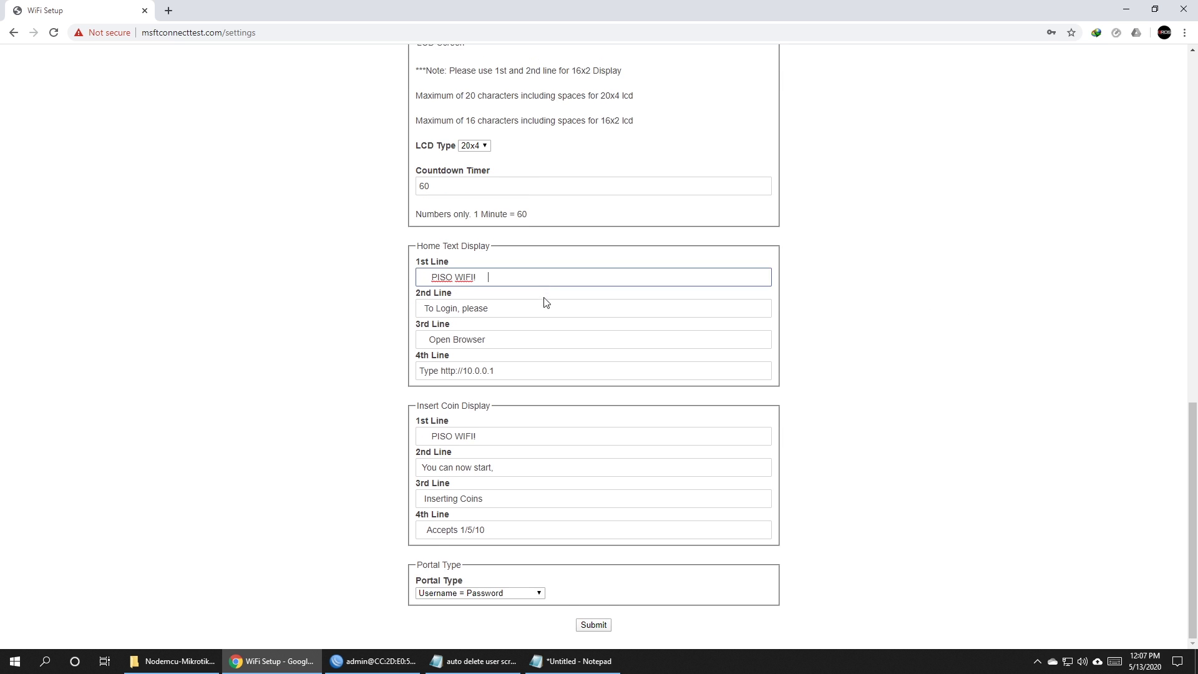
pyautogui.click(547, 313)
pyautogui.click(549, 339)
pyautogui.click(549, 370)
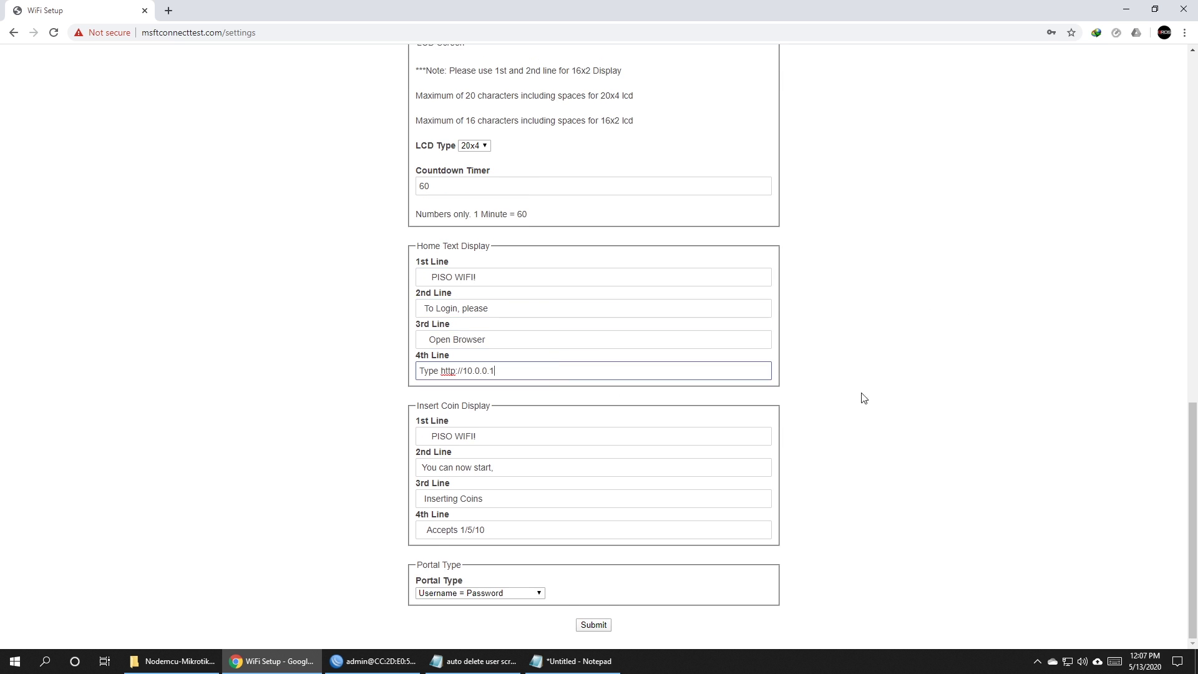
pyautogui.click(618, 439)
pyautogui.click(569, 468)
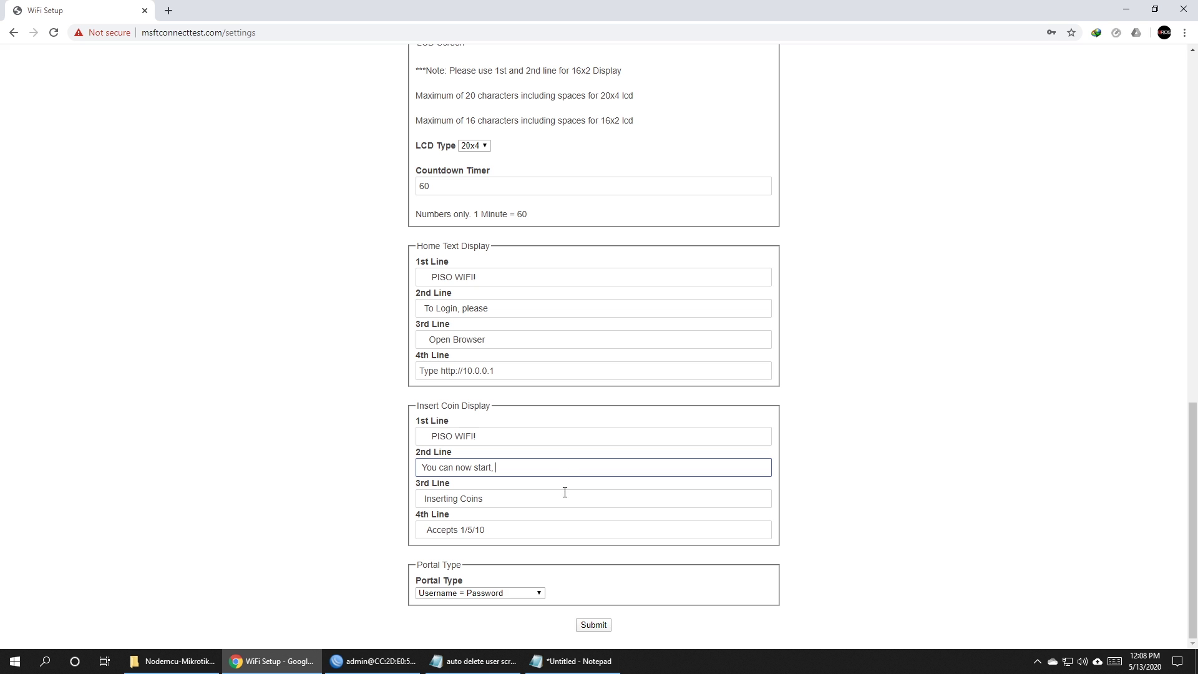
pyautogui.click(565, 497)
pyautogui.click(564, 526)
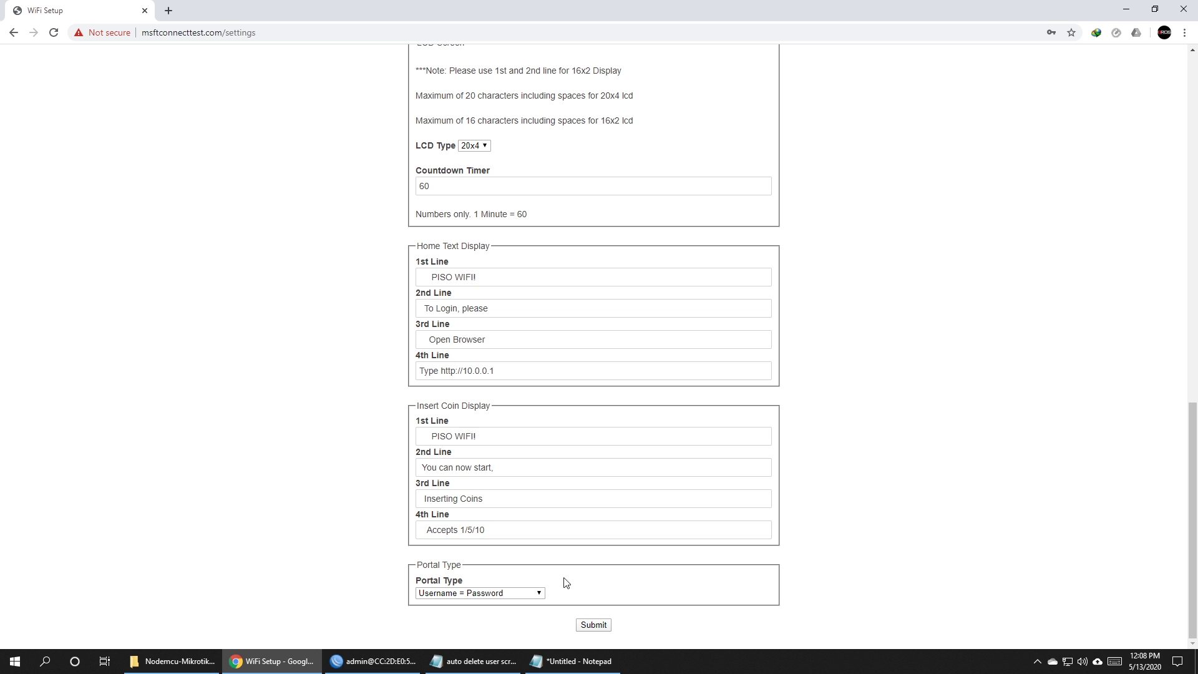
# Choose the 'Username Only - No Password' portal type and submit the settings.
pyautogui.click(500, 593)
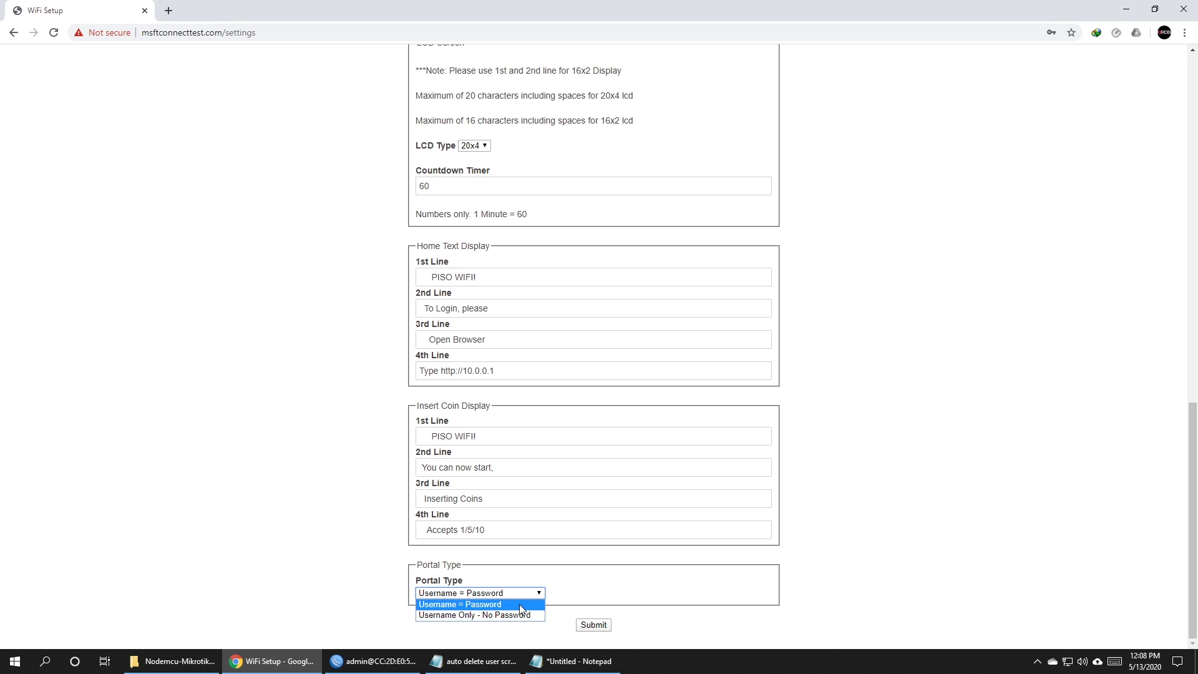
pyautogui.click(524, 615)
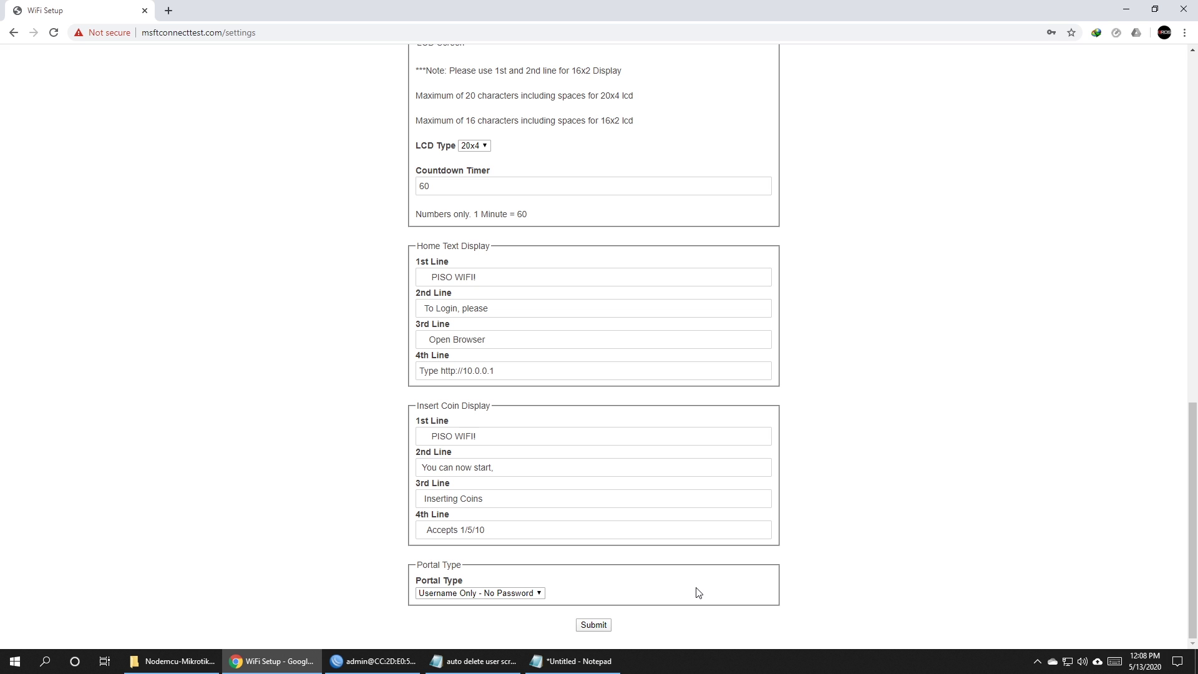
pyautogui.click(593, 625)
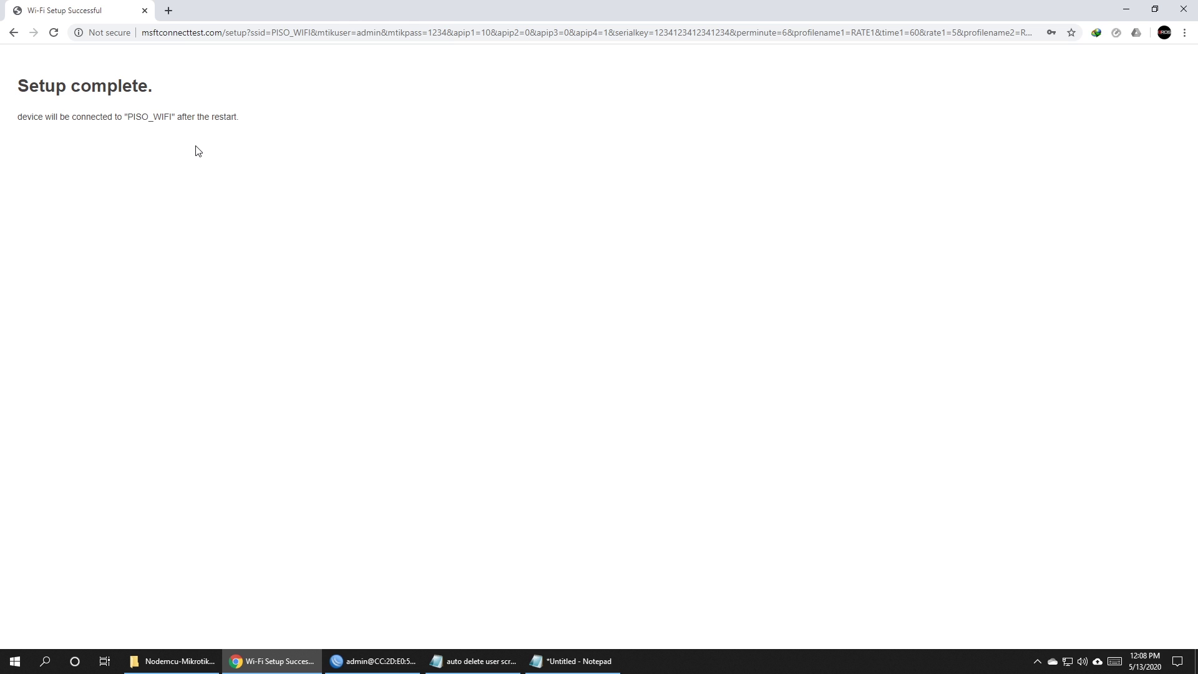
pyautogui.click(361, 661)
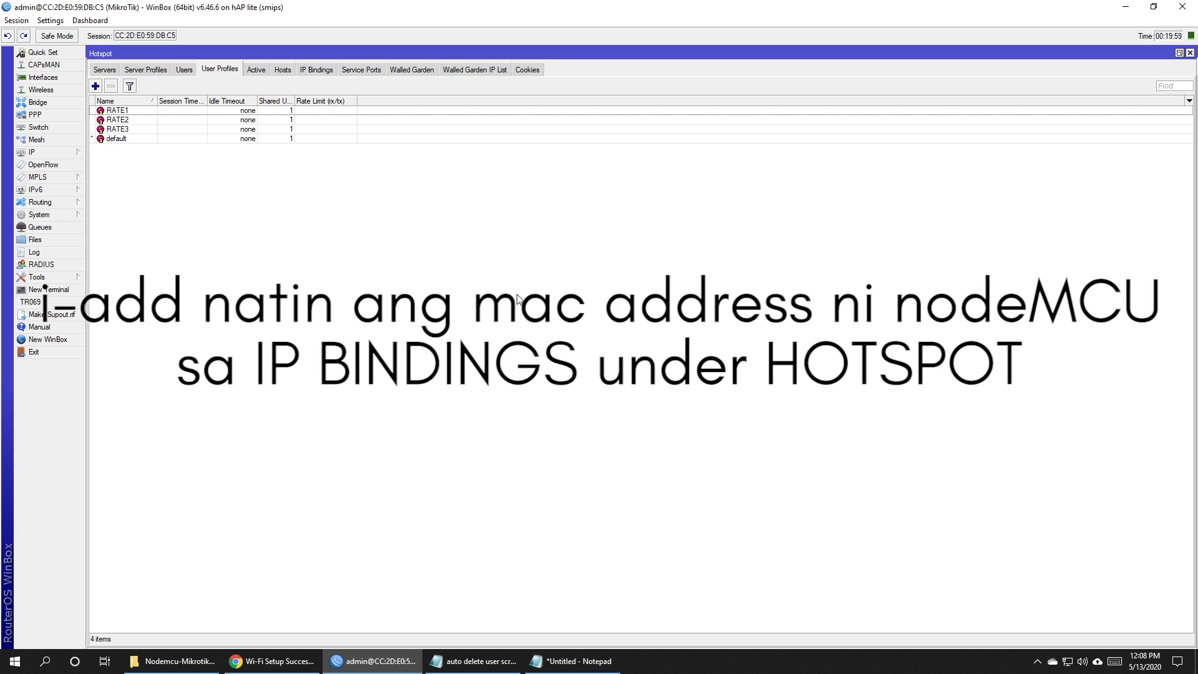
# Add a bypassed hotspot IP binding using the NodeMCU MAC copied from the notes.
pyautogui.click(314, 72)
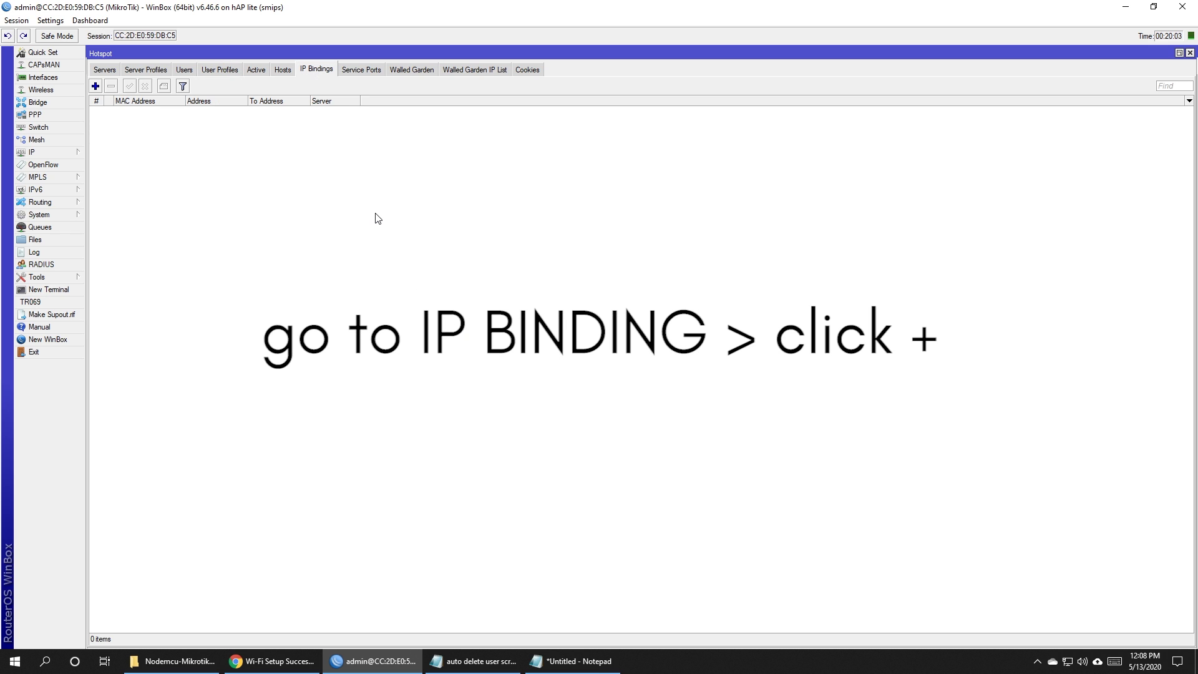
pyautogui.click(95, 87)
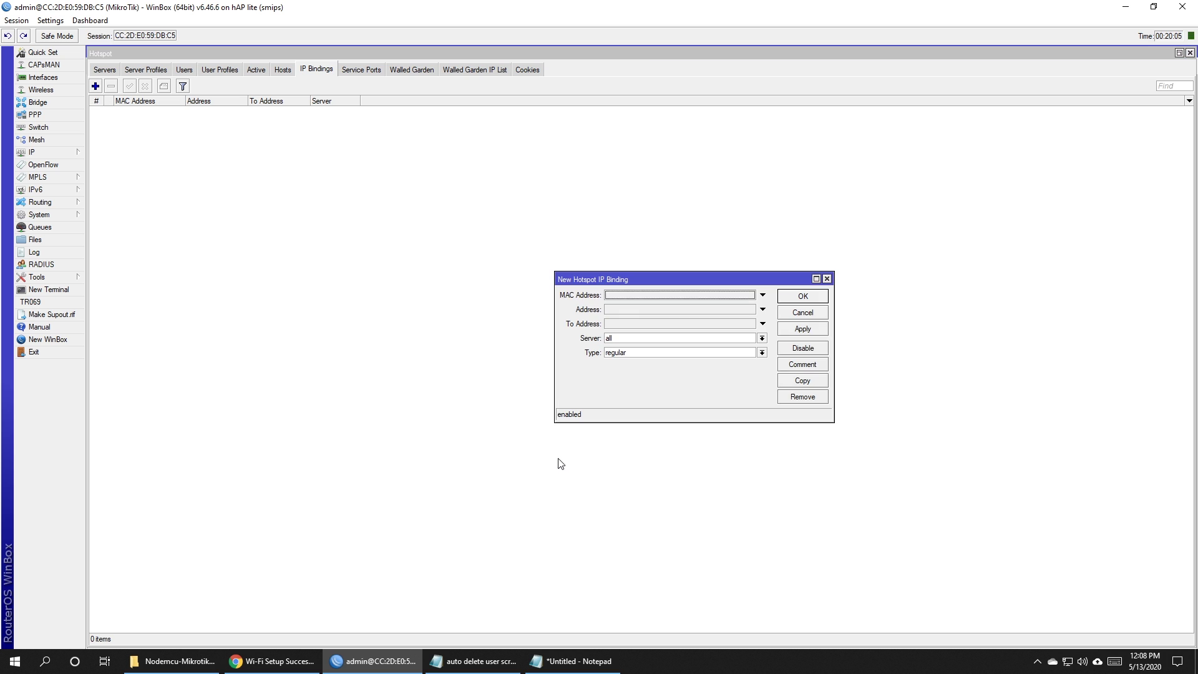
pyautogui.click(574, 660)
pyautogui.moveTo(463, 257); pyautogui.dragTo(295, 257)
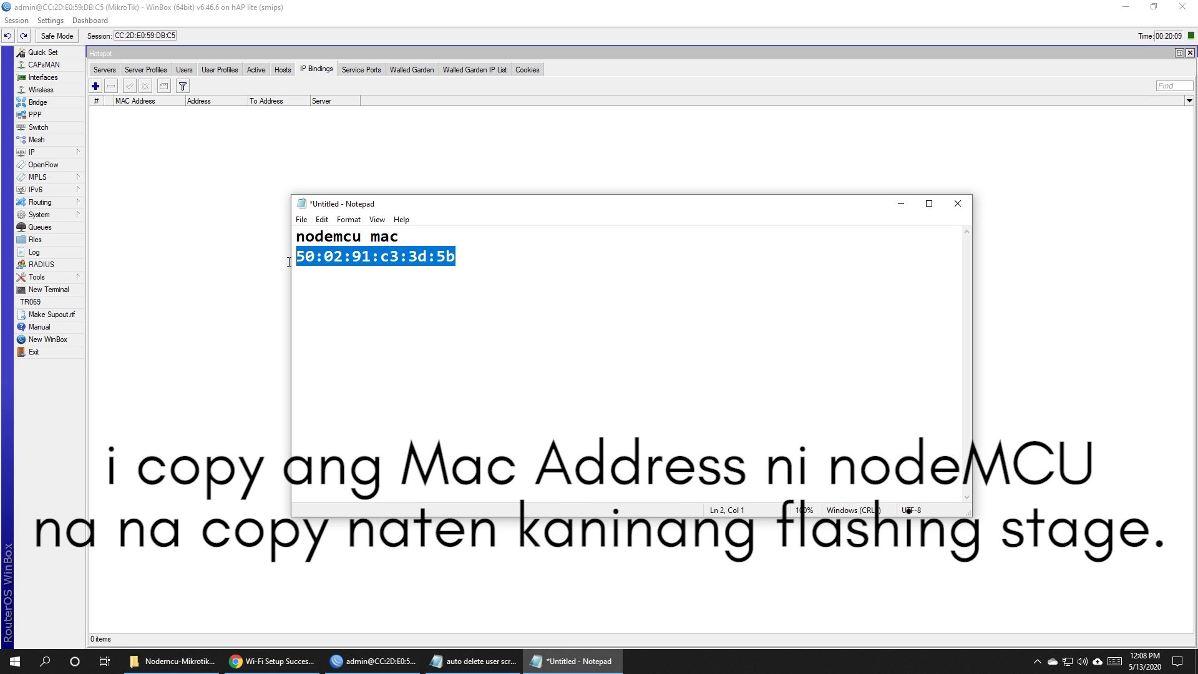
pyautogui.hotkey('ctrl', 'c')
pyautogui.click(900, 204)
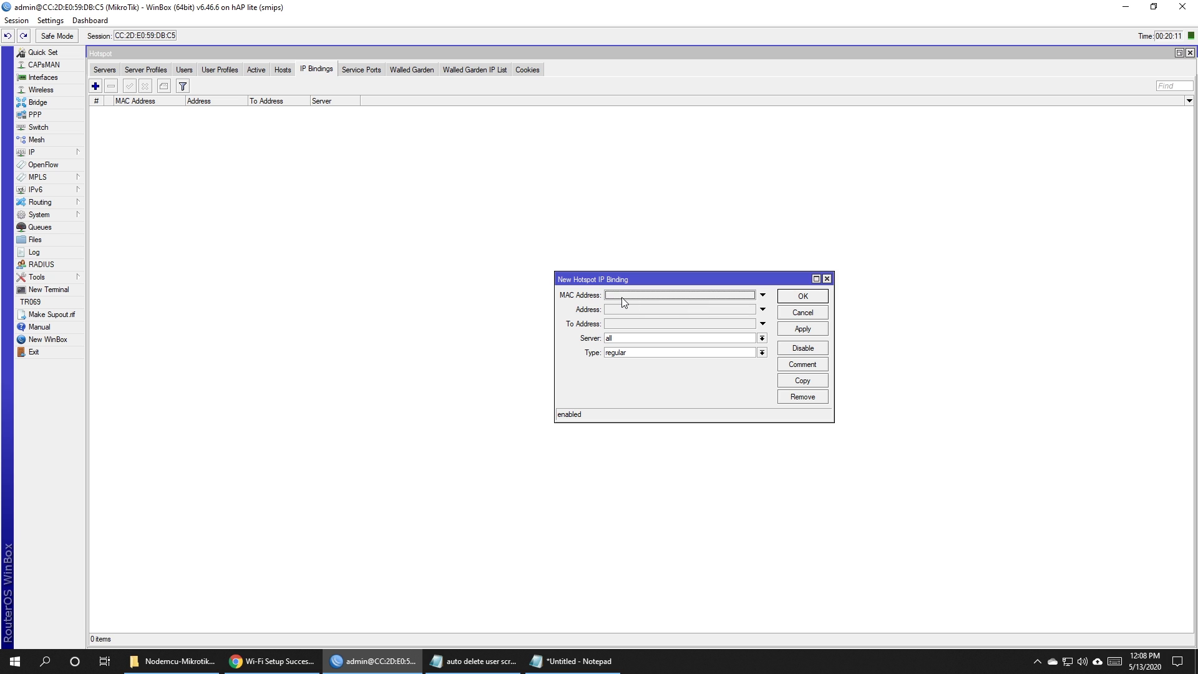
pyautogui.click(627, 355)
pyautogui.click(626, 369)
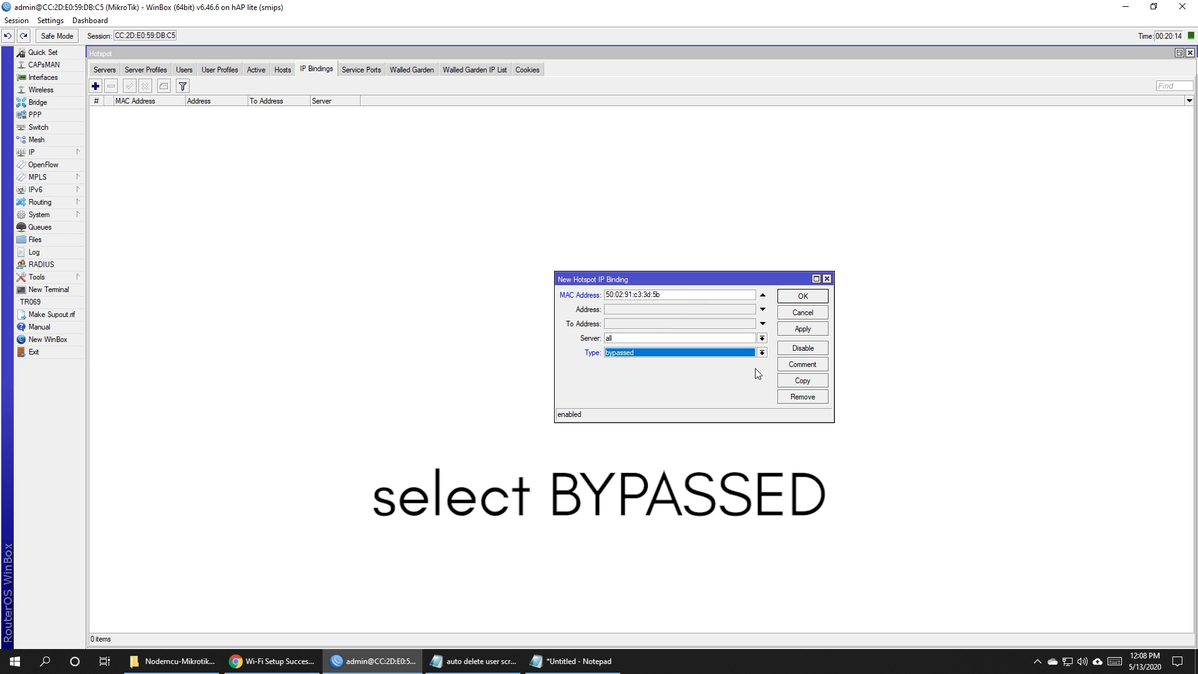
pyautogui.click(803, 331)
pyautogui.click(803, 297)
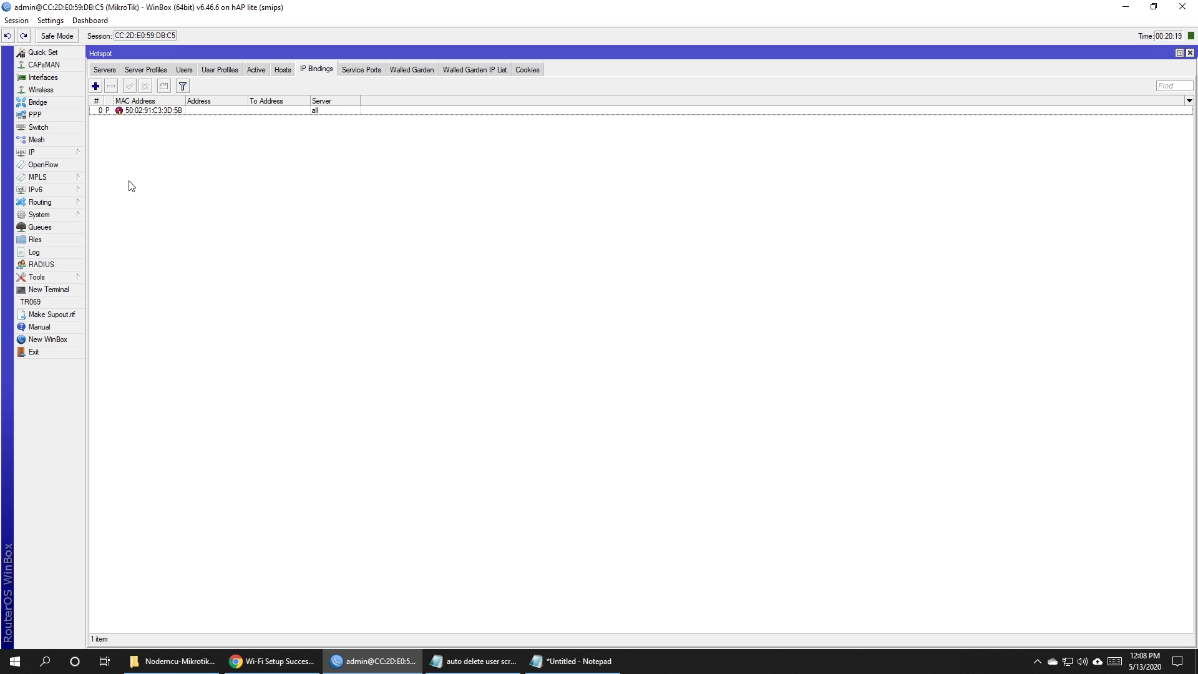
pyautogui.click(65, 251)
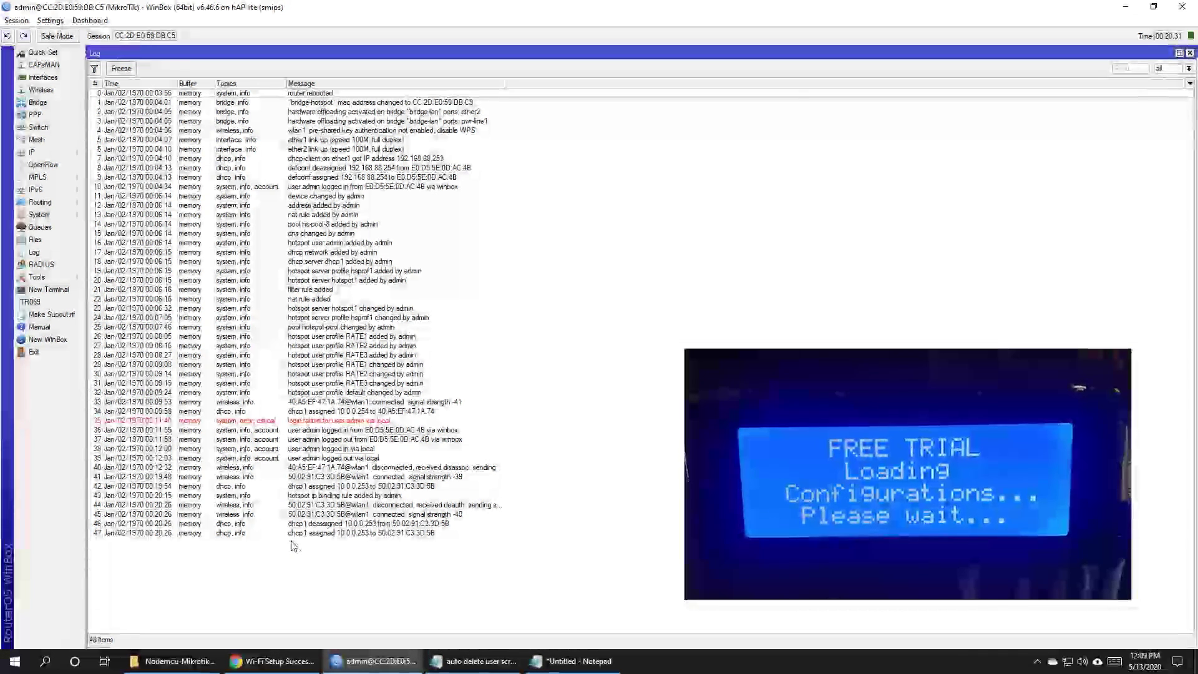
# Find the log entry 'user admin logged in from 10.0.0.253 via telnet'.
pyautogui.click(393, 543)
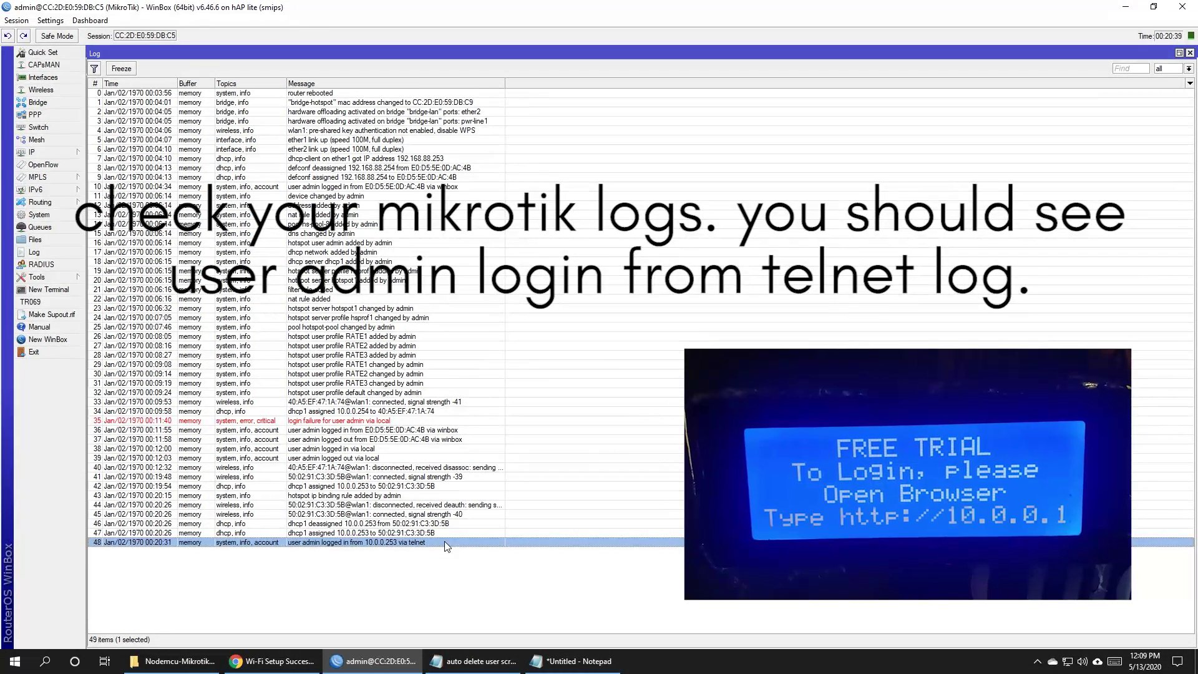
pyautogui.click(463, 584)
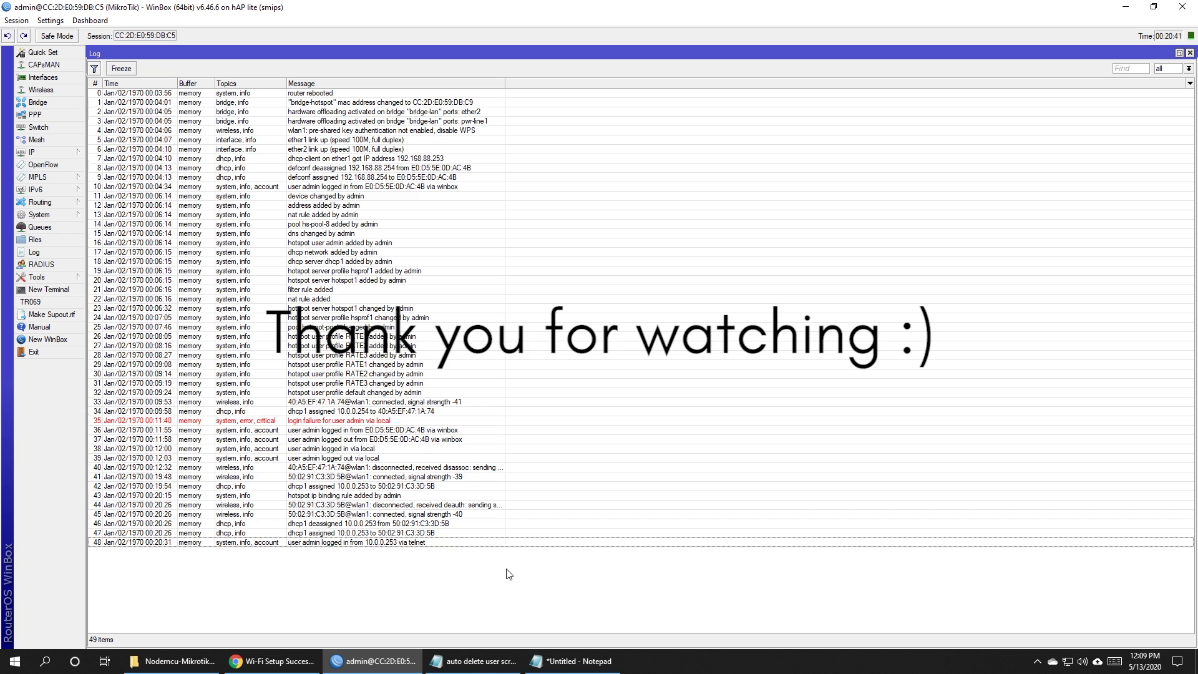